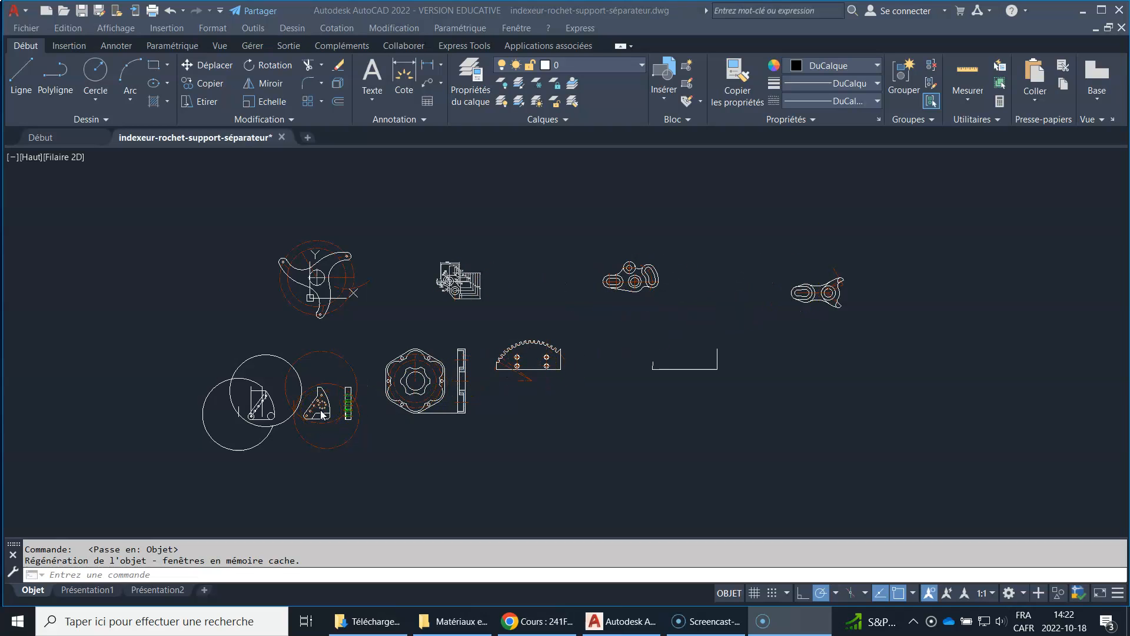
# Look over the two existing layouts, and add a new layout to the drawing and open it
pyautogui.click(97, 590)
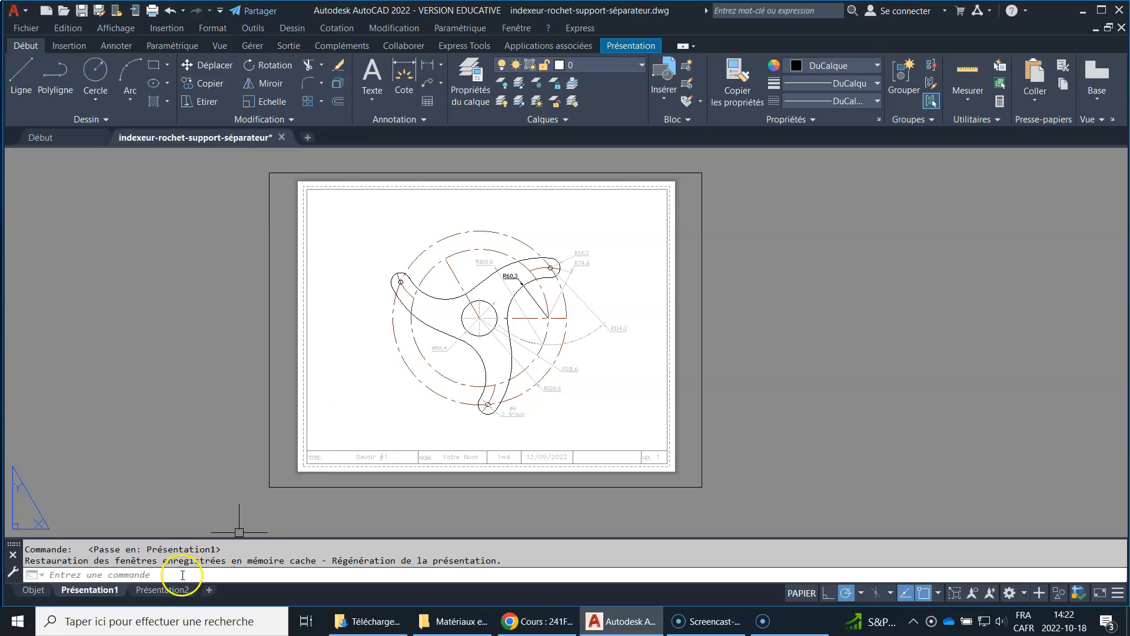
pyautogui.click(163, 590)
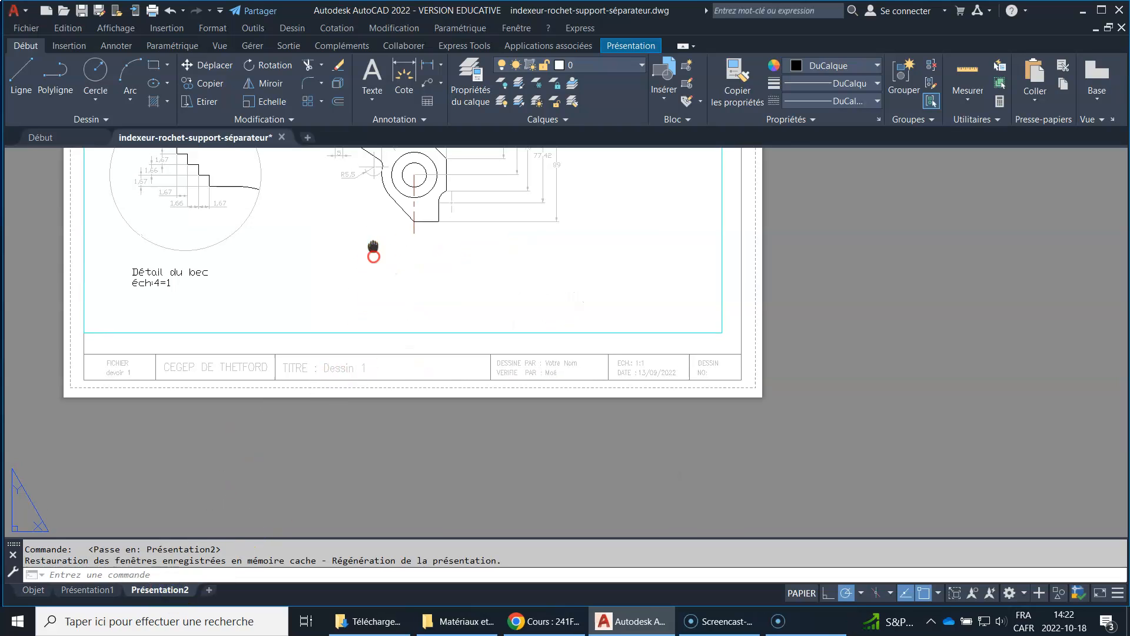
pyautogui.moveTo(374, 248); pyautogui.dragTo(419, 416, button='middle')
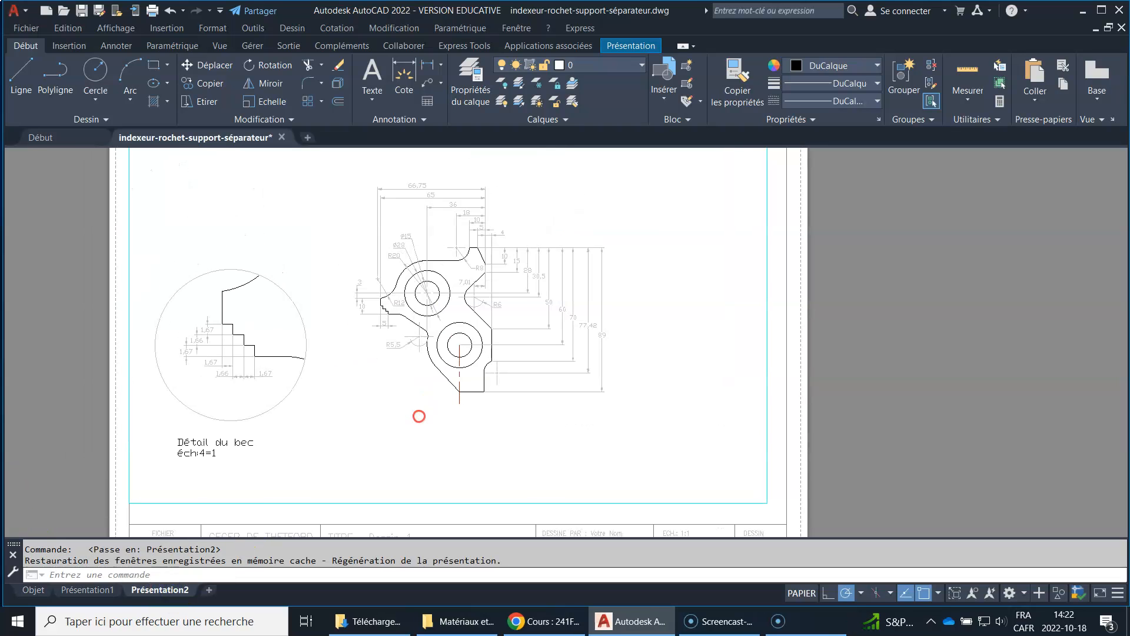
pyautogui.click(209, 590)
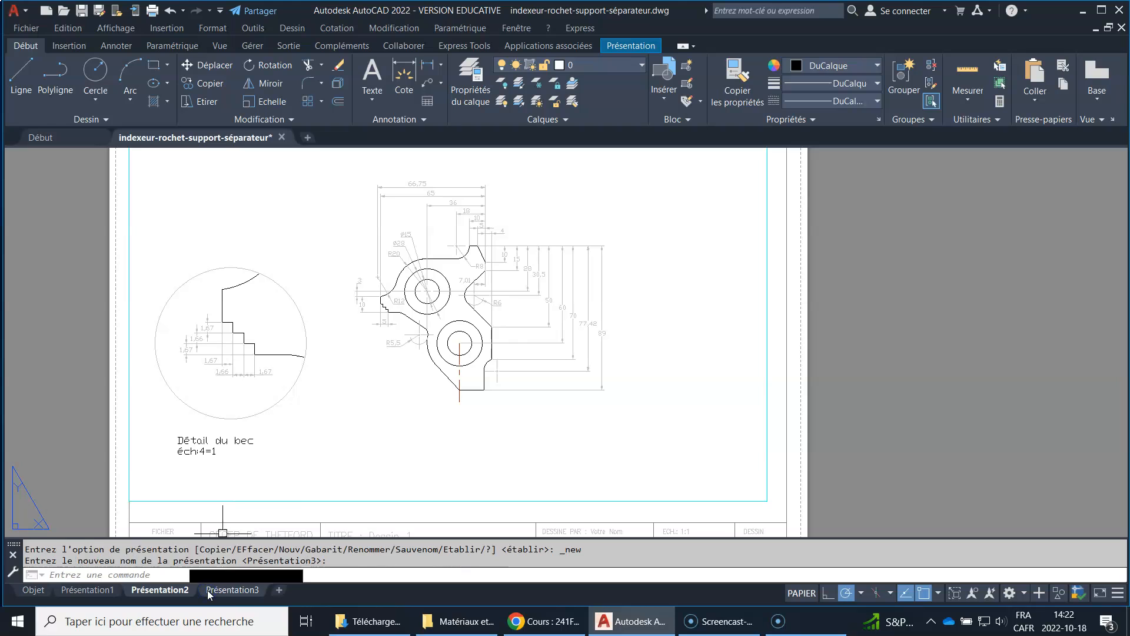
pyautogui.scroll(-2, 261, 469)
pyautogui.click(242, 592)
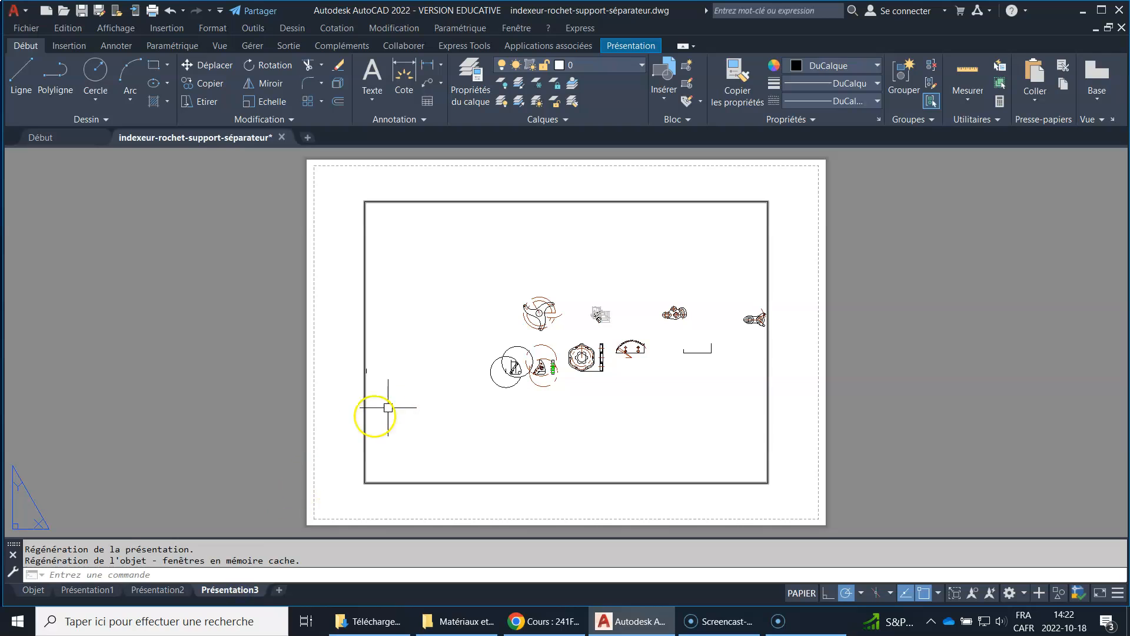
# Open the new layout's page setup for editing and set the paper size to Lettre (215,9 x 279,4 mm)
pyautogui.rightClick(244, 594)
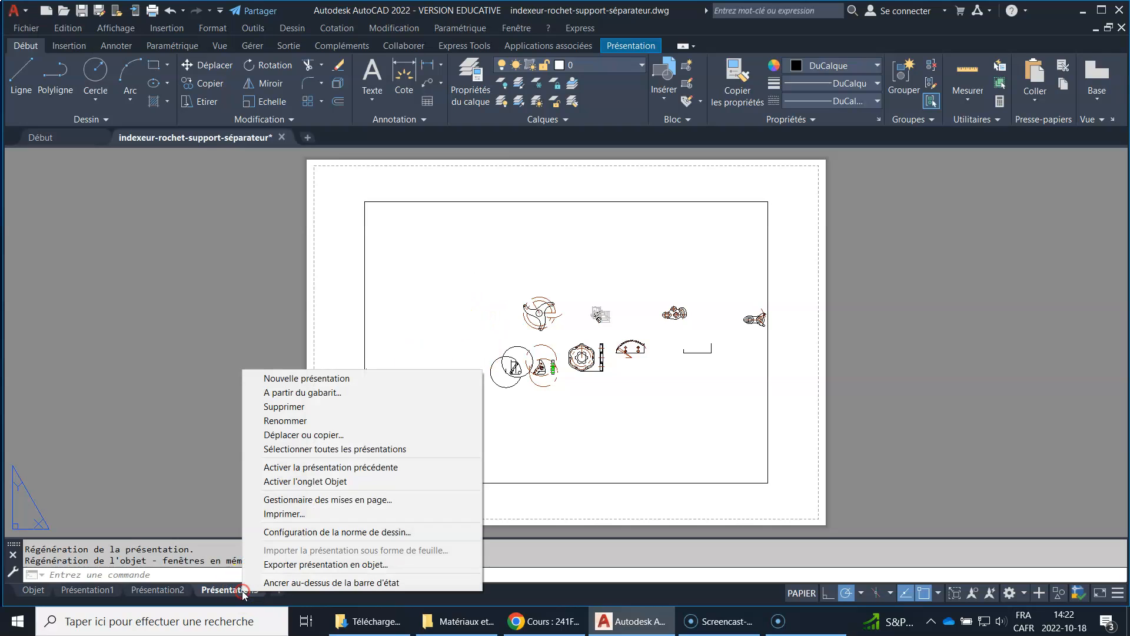
pyautogui.click(320, 500)
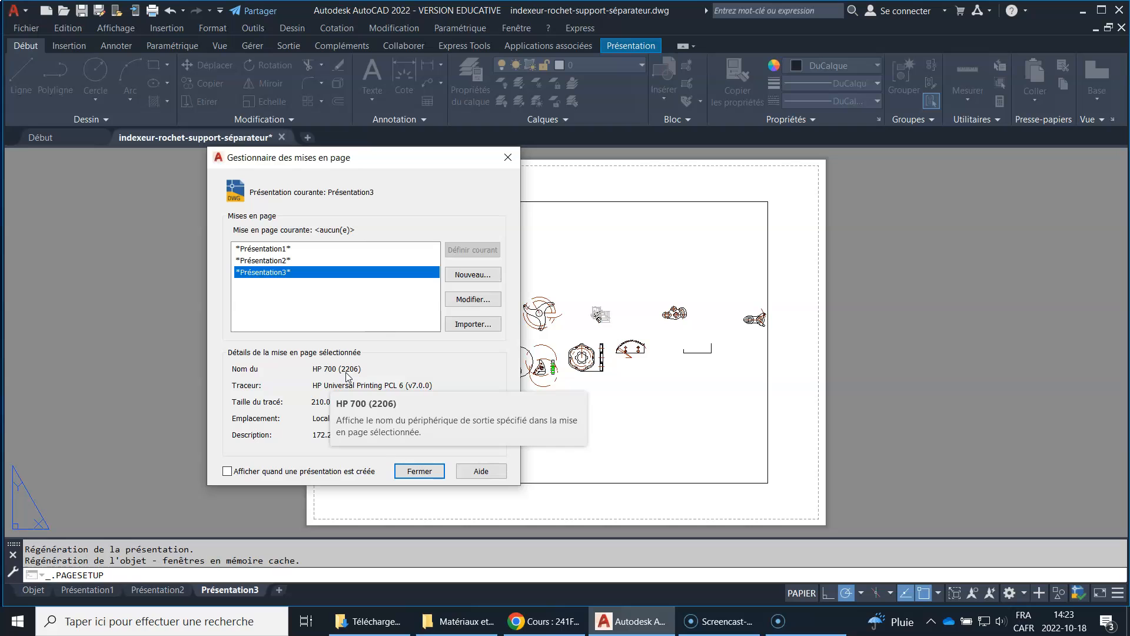
pyautogui.click(474, 301)
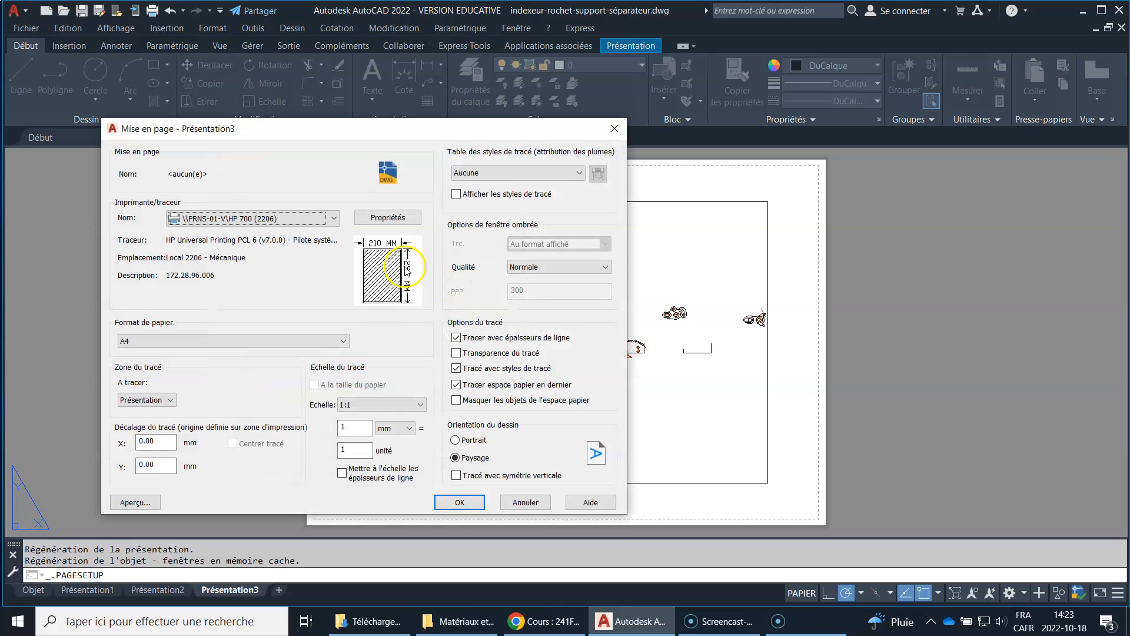
pyautogui.click(342, 341)
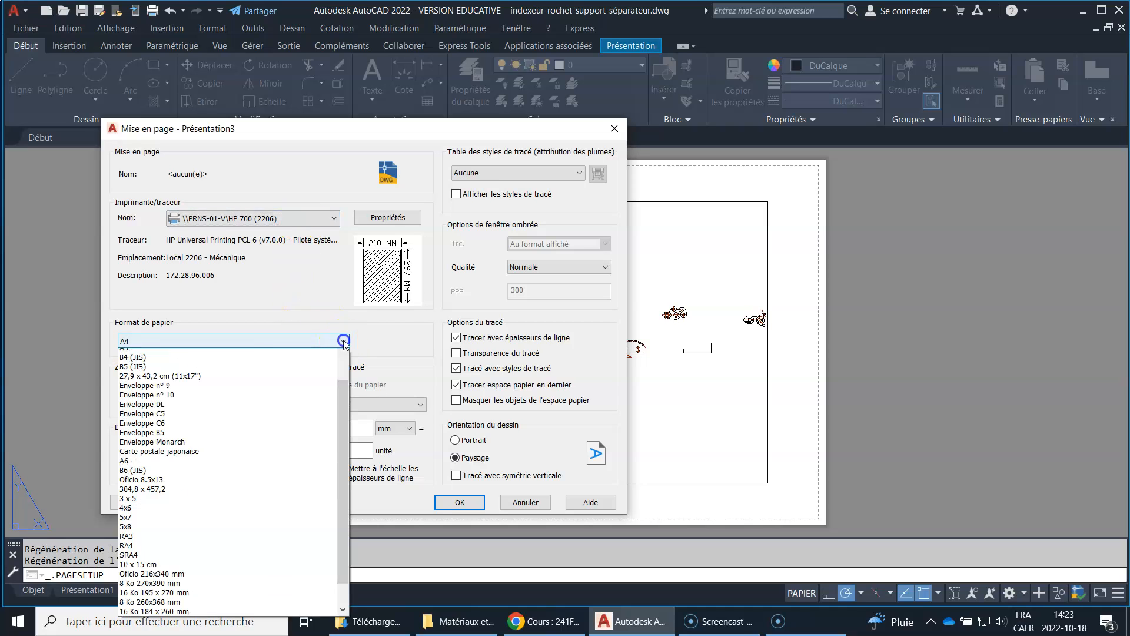
pyautogui.scroll(2, 295, 391)
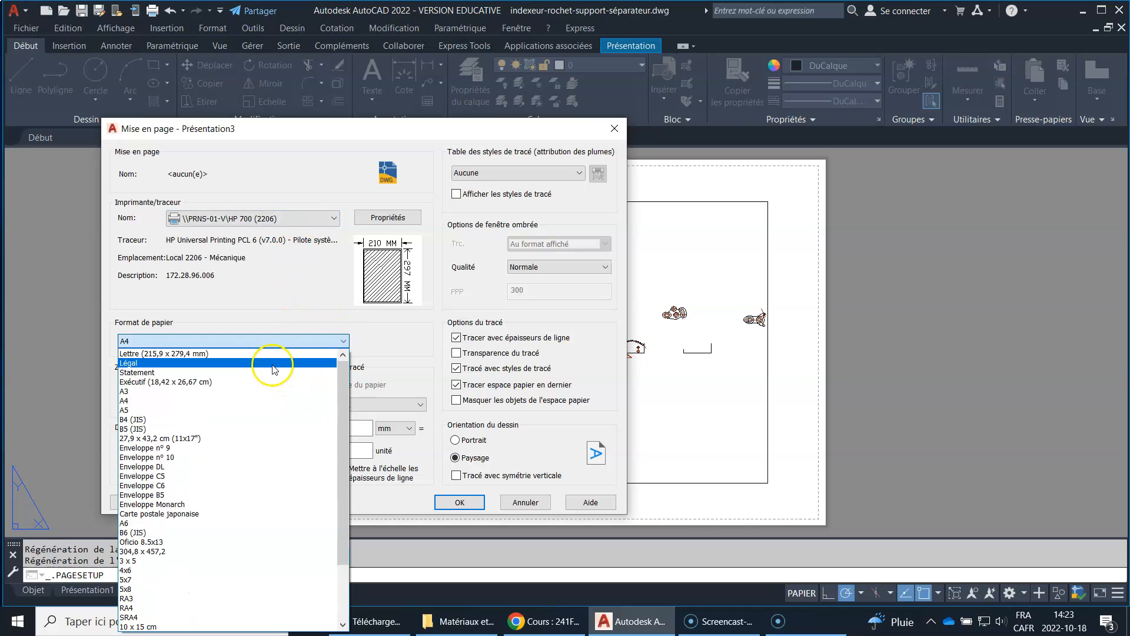
pyautogui.click(257, 354)
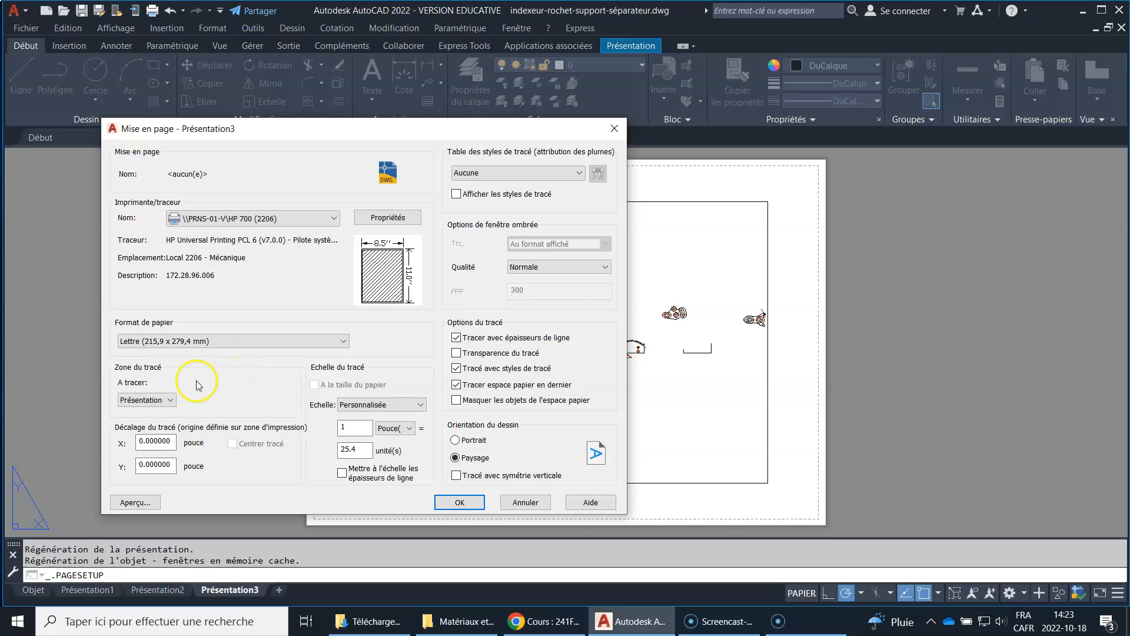
# Set the plot area to Présentation and the plot style table to monochrome.ctb, and accept the page setup
pyautogui.click(170, 399)
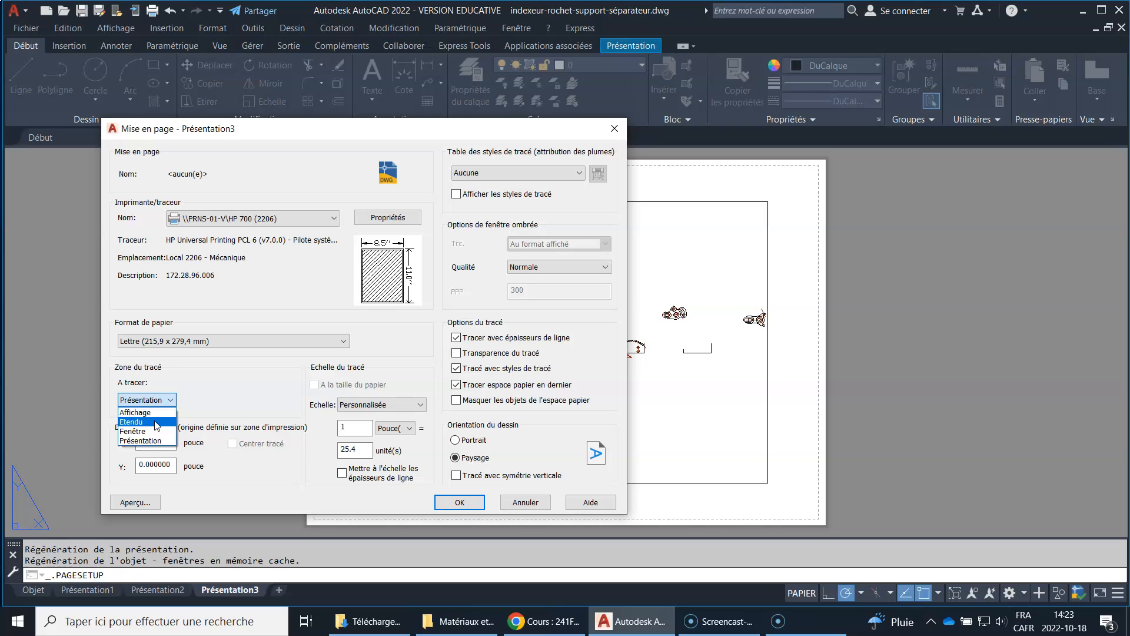
pyautogui.click(151, 437)
pyautogui.click(154, 442)
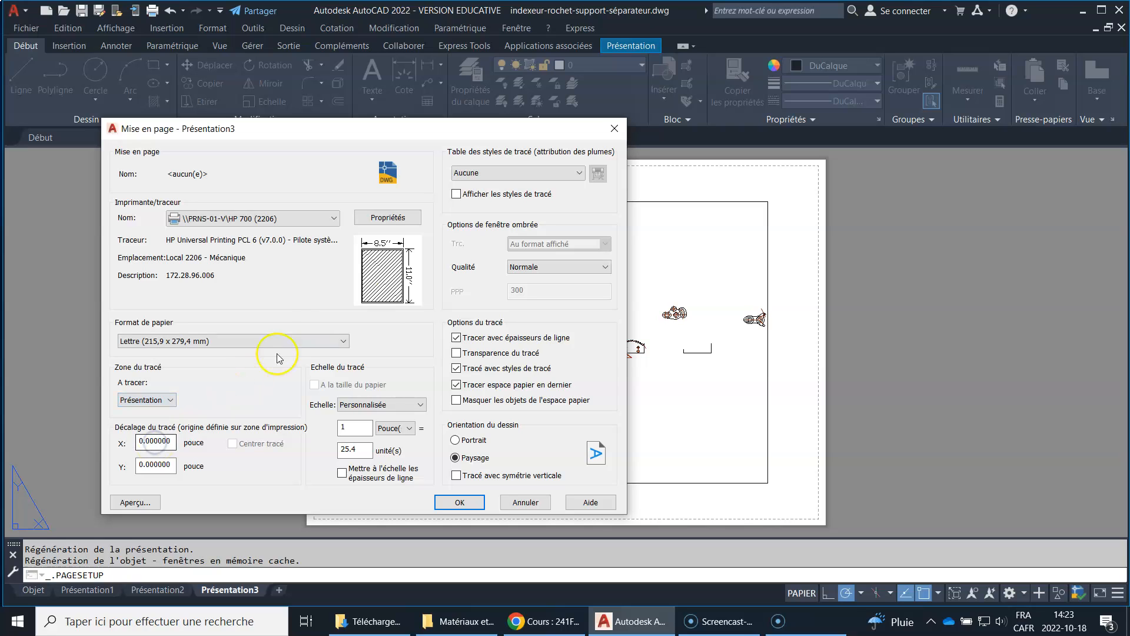
pyautogui.click(579, 173)
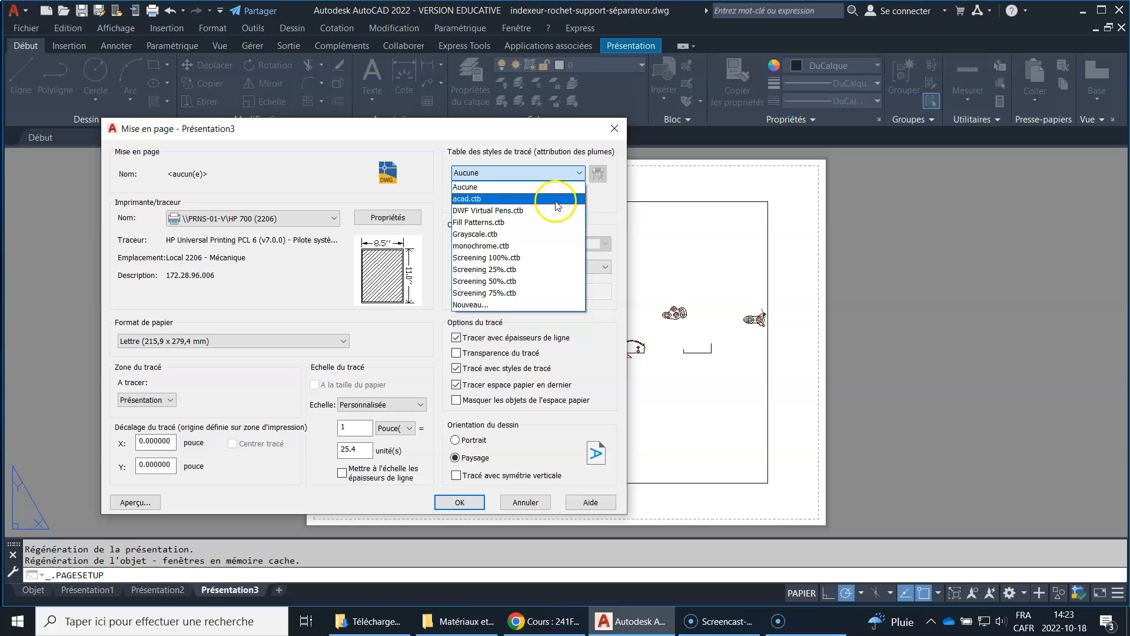
pyautogui.click(534, 245)
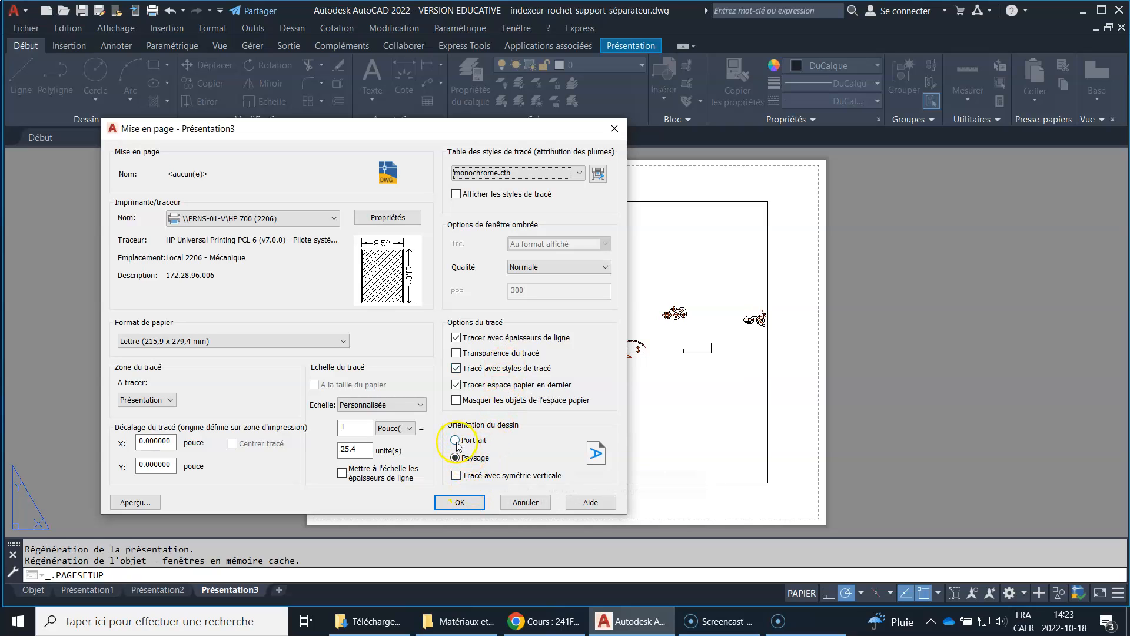
pyautogui.click(466, 504)
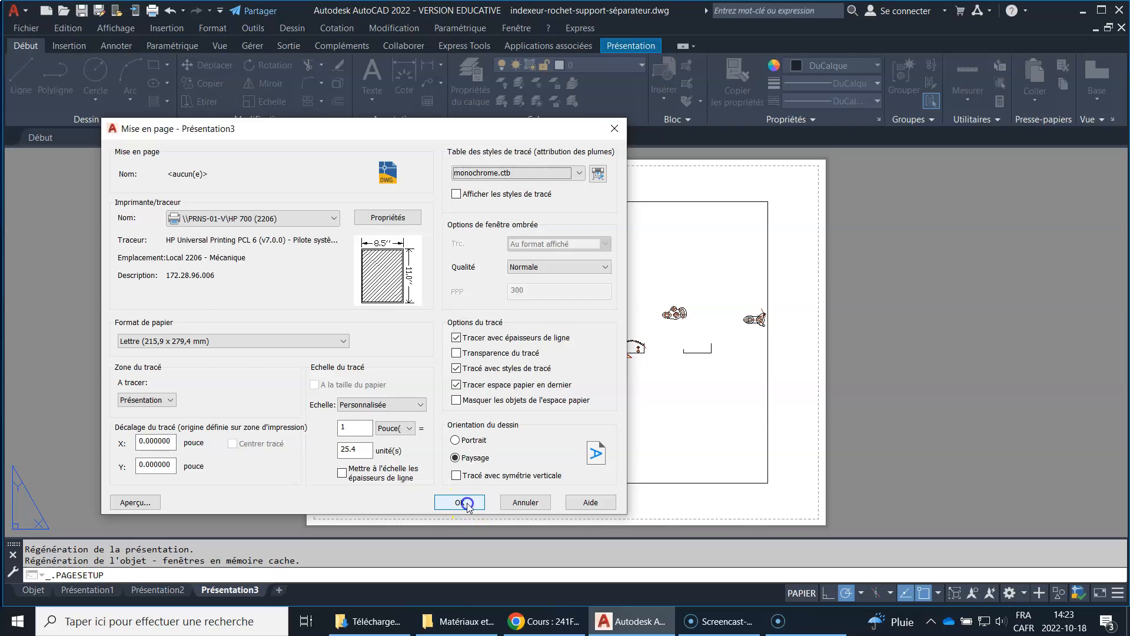
pyautogui.click(419, 471)
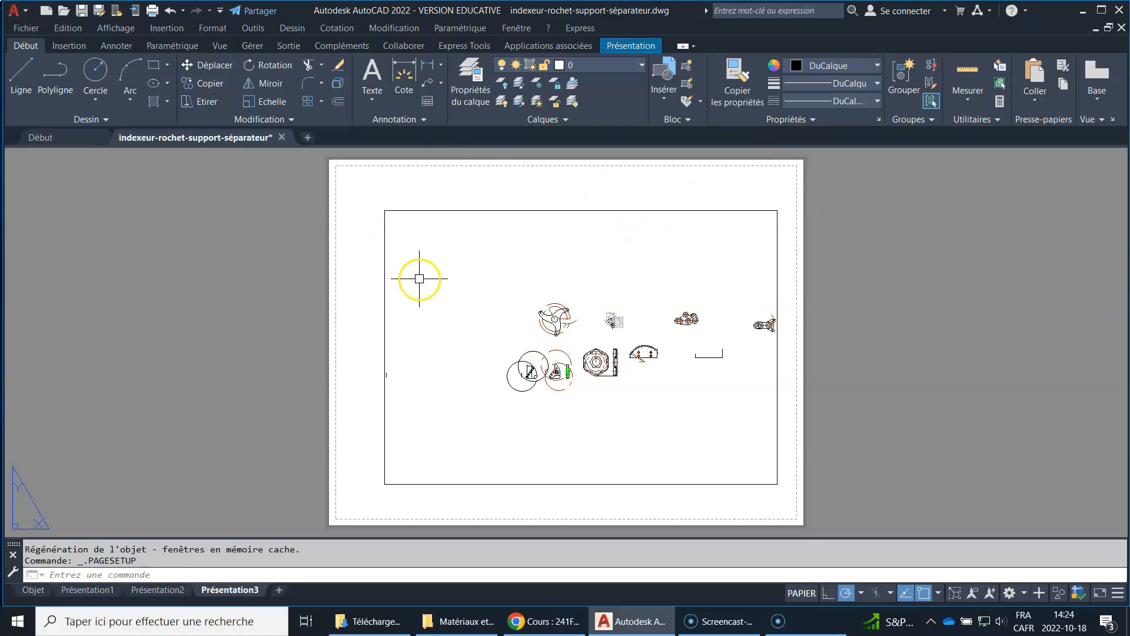
# Move the layout's viewport frame to the fenetre layer
pyautogui.click(385, 271)
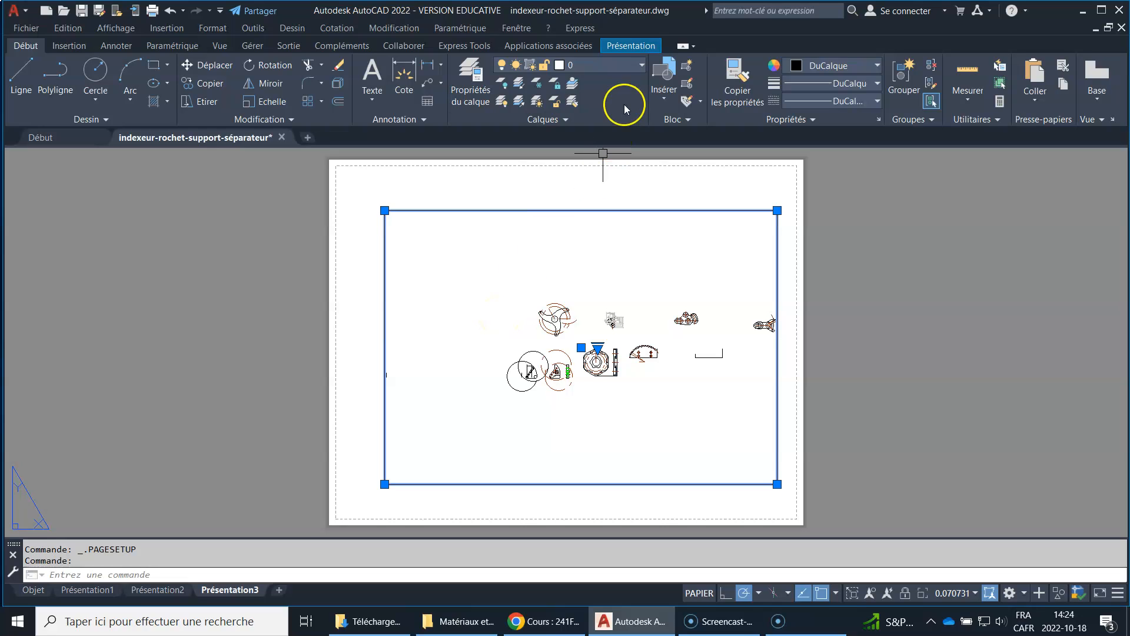
pyautogui.click(642, 65)
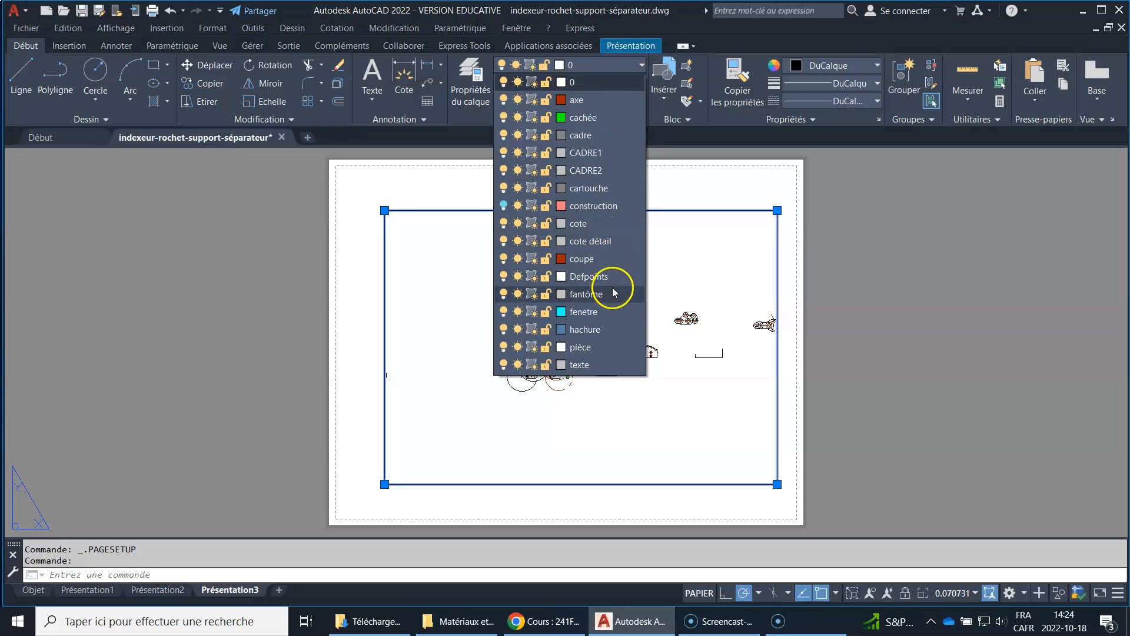
pyautogui.click(613, 312)
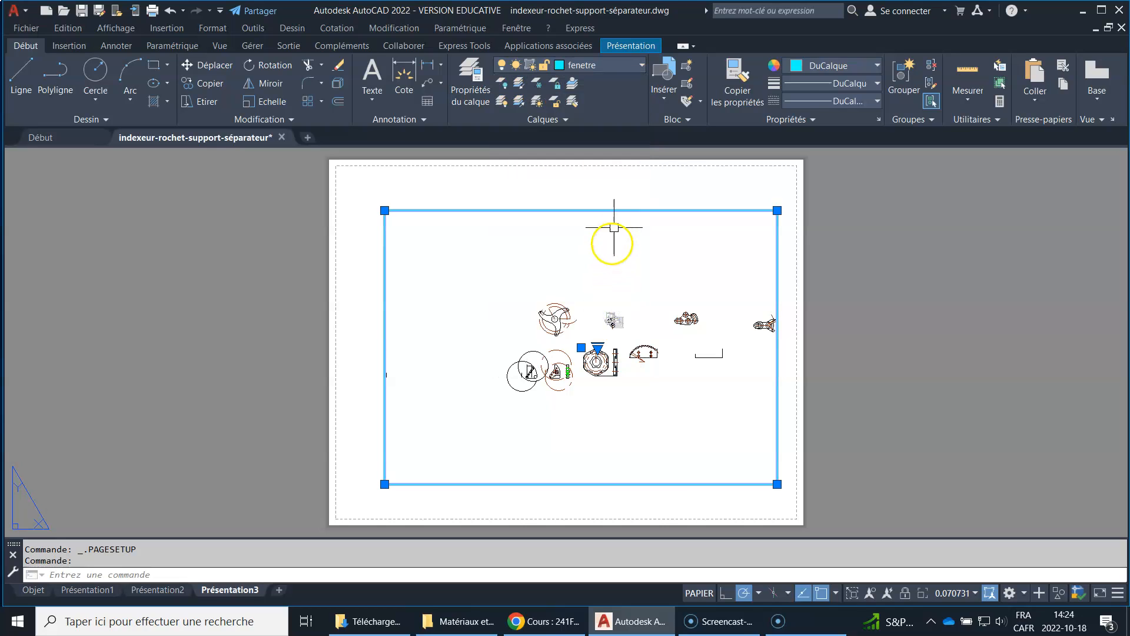
pyautogui.press('Escape')
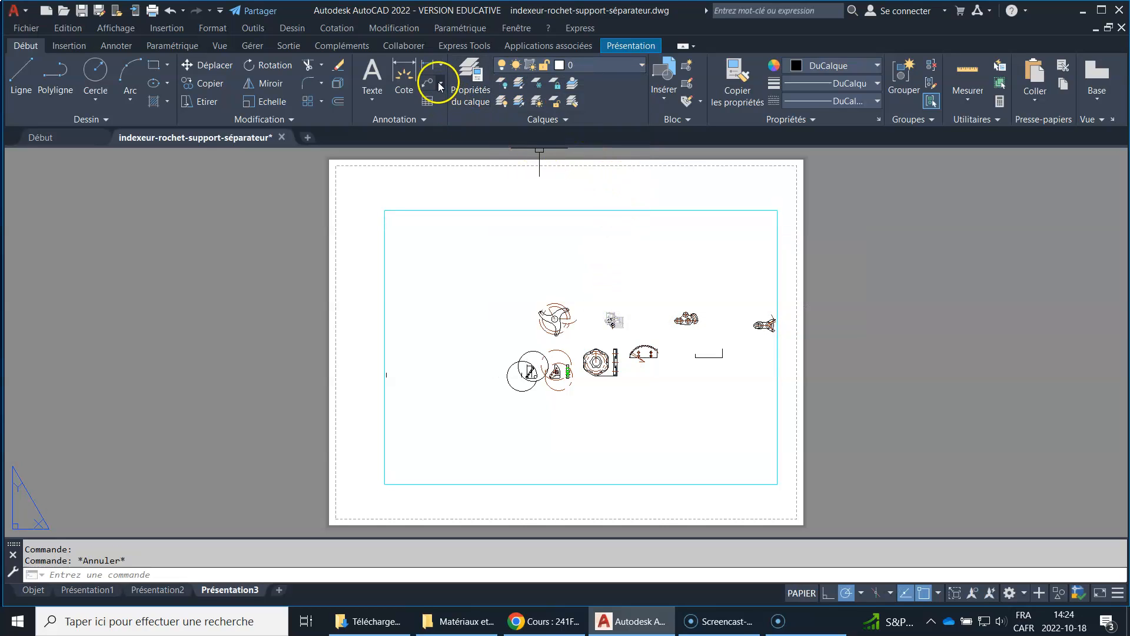
# Check the plot setting of the fenetre layer in the layer properties
pyautogui.click(471, 75)
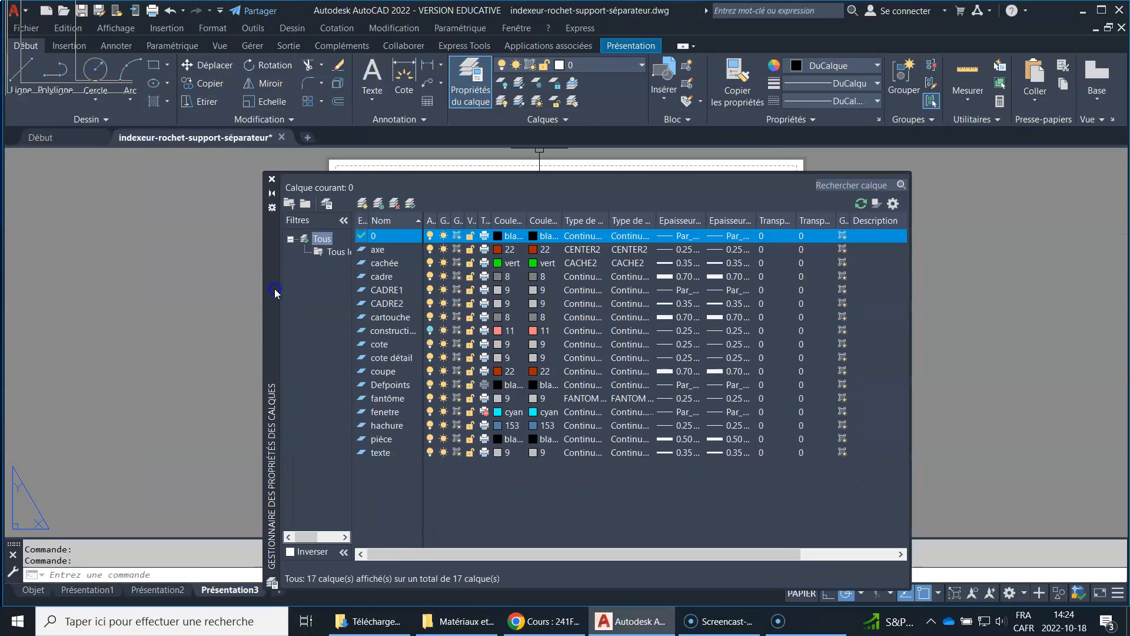
pyautogui.moveTo(276, 292); pyautogui.dragTo(262, 268)
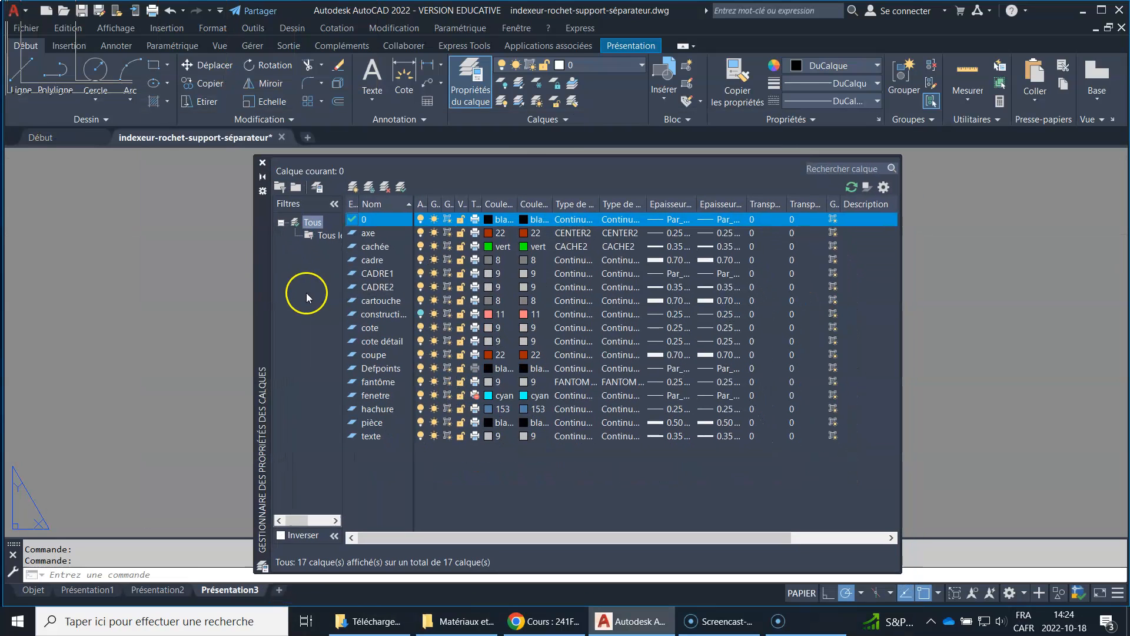
pyautogui.click(476, 397)
pyautogui.click(263, 163)
# Enlarge the viewport by stretching its upper-left corner about 34 units at 135° and its right edge outward toward the sheet margin
pyautogui.click(384, 245)
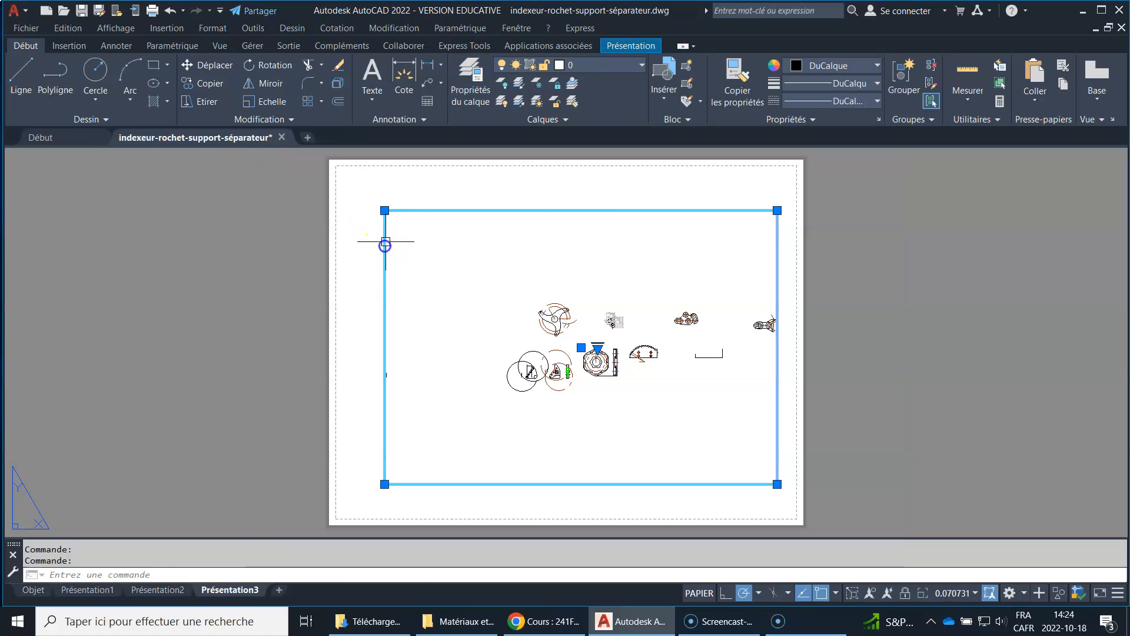
pyautogui.click(384, 210)
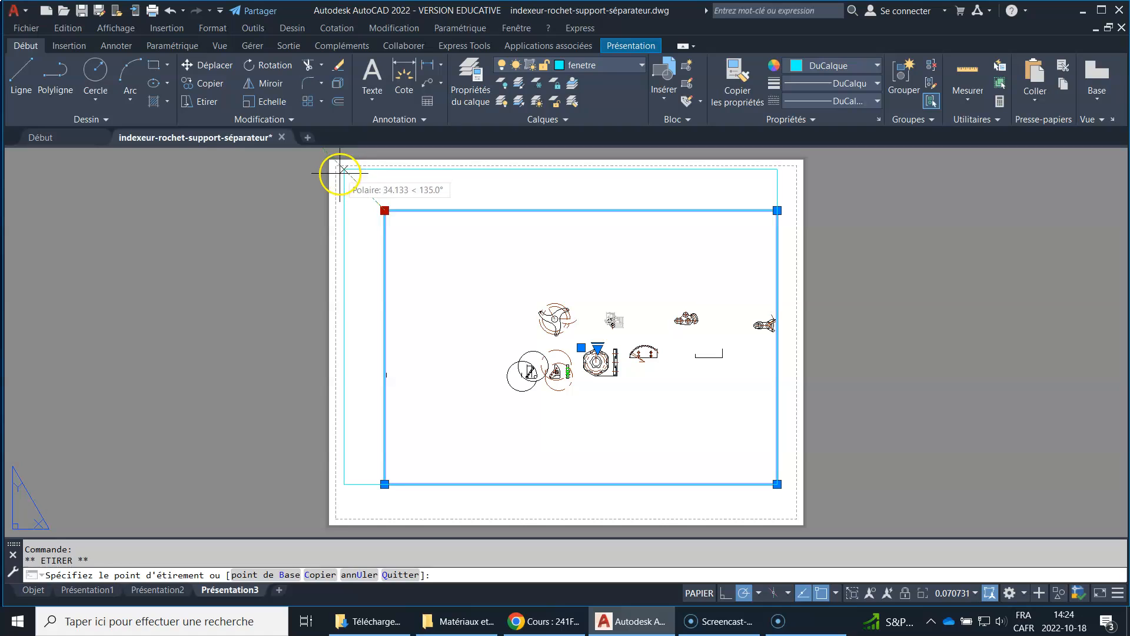
pyautogui.click(343, 169)
pyautogui.click(777, 484)
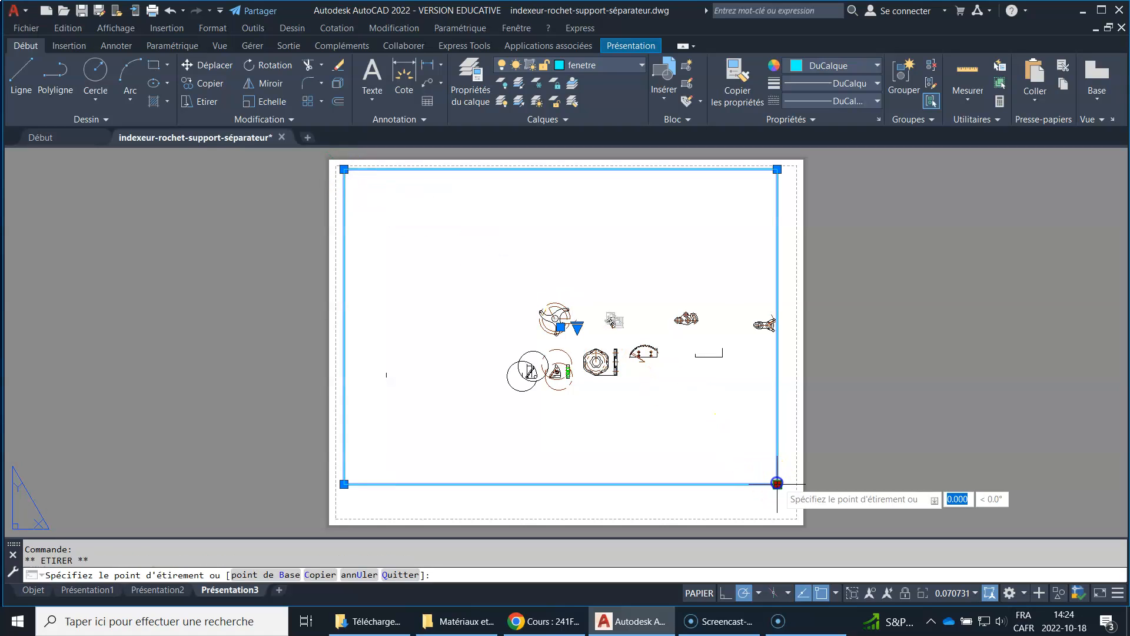
pyautogui.click(791, 484)
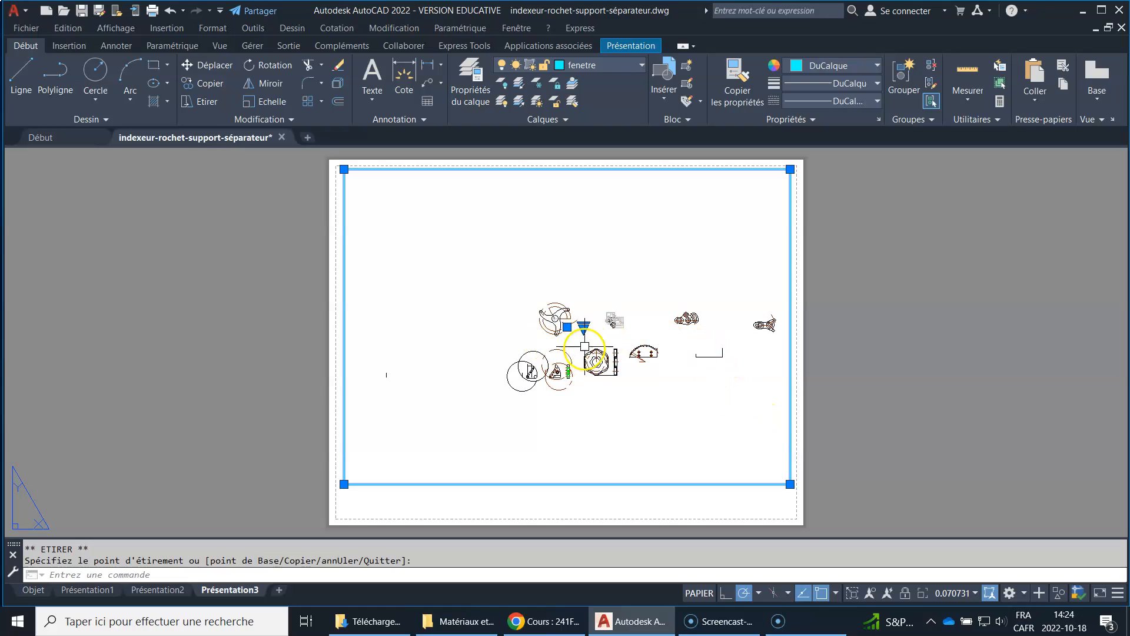
# Activate the viewport, frame the plate with the straight and curved slots in it, and set the viewport scale to 1:1
pyautogui.doubleClick(652, 325)
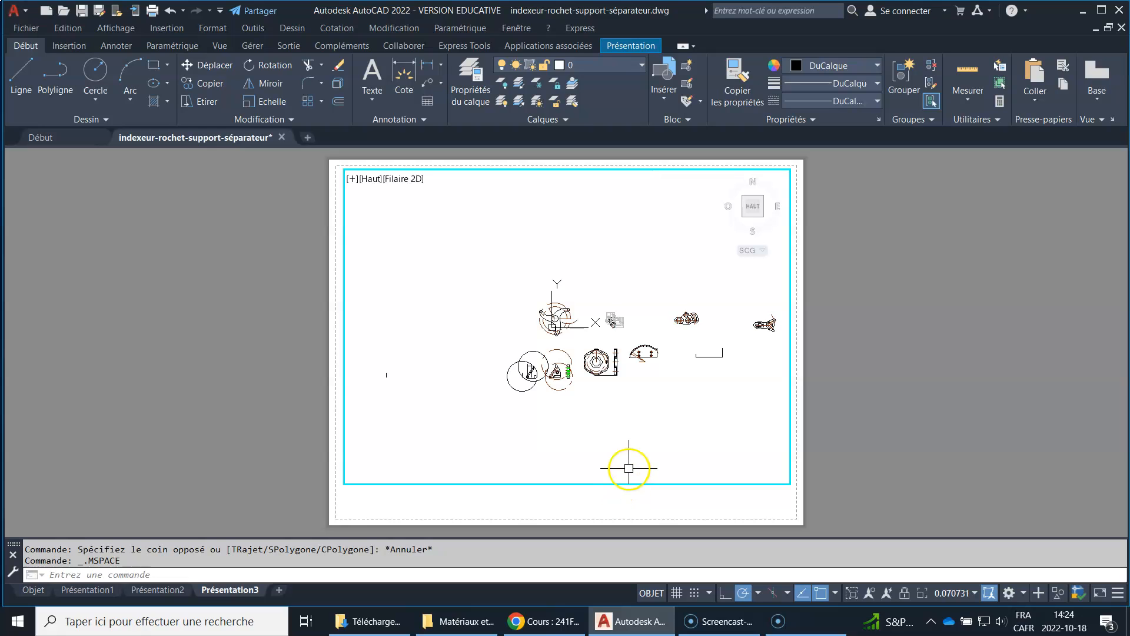
pyautogui.moveTo(630, 331)
pyautogui.mouseDown()
pyautogui.moveTo(613, 323)
pyautogui.moveTo(581, 344)
pyautogui.mouseUp()
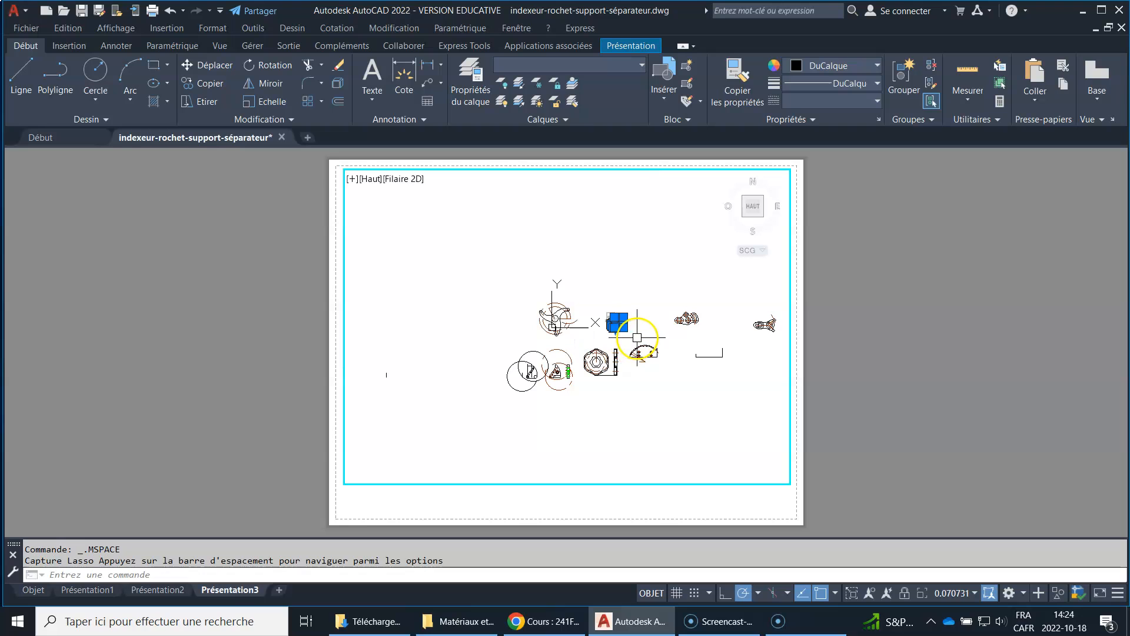
pyautogui.press('Escape')
pyautogui.press('Escape')
pyautogui.scroll(3, 648, 328)
pyautogui.moveTo(668, 326); pyautogui.dragTo(399, 330, button='middle')
pyautogui.scroll(8, 398, 331)
pyautogui.scroll(-3, 555, 338)
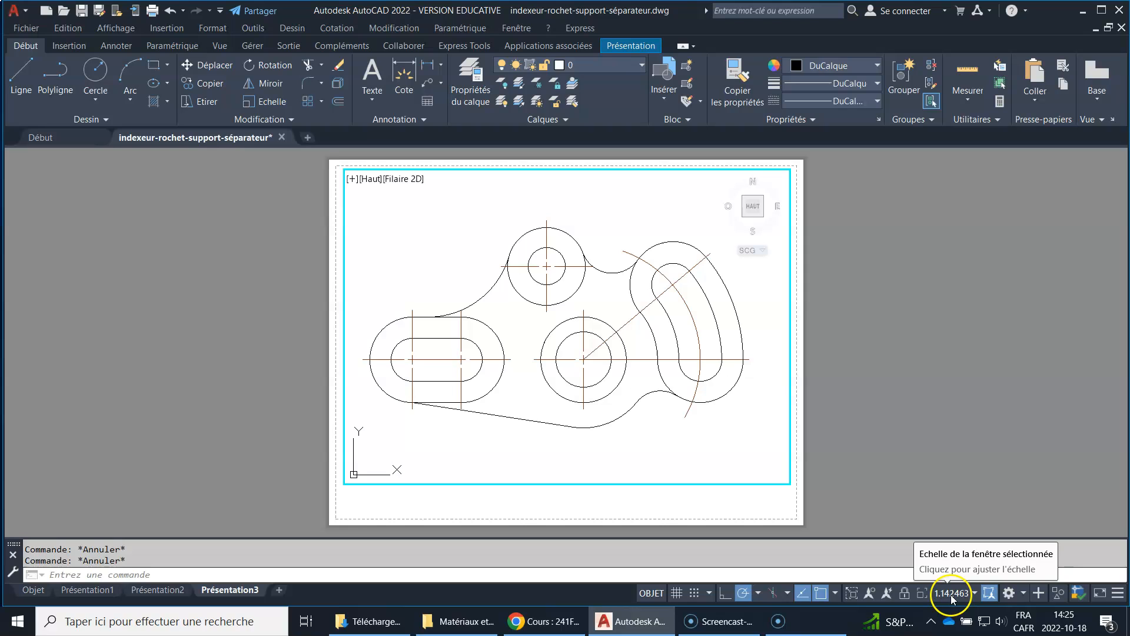
pyautogui.click(976, 593)
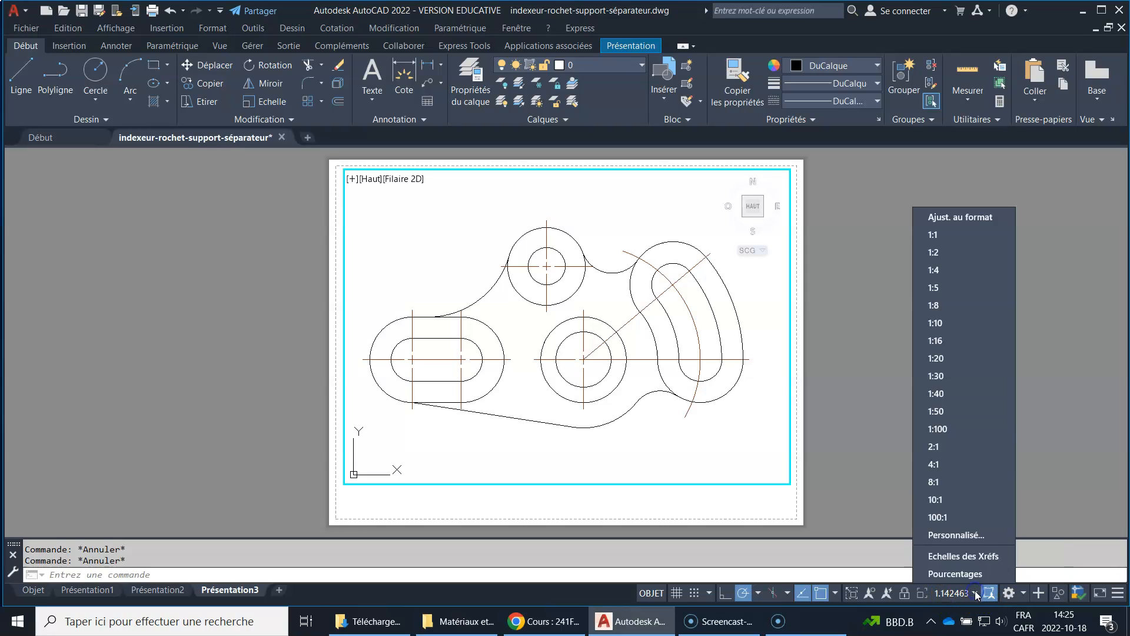
pyautogui.click(944, 236)
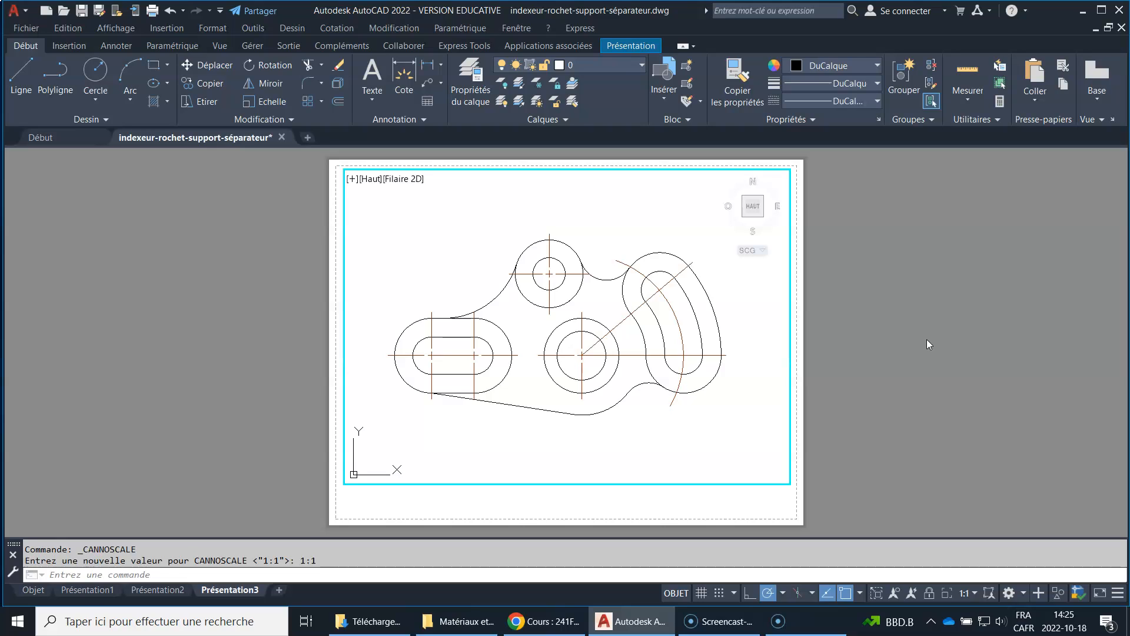
pyautogui.click(47, 591)
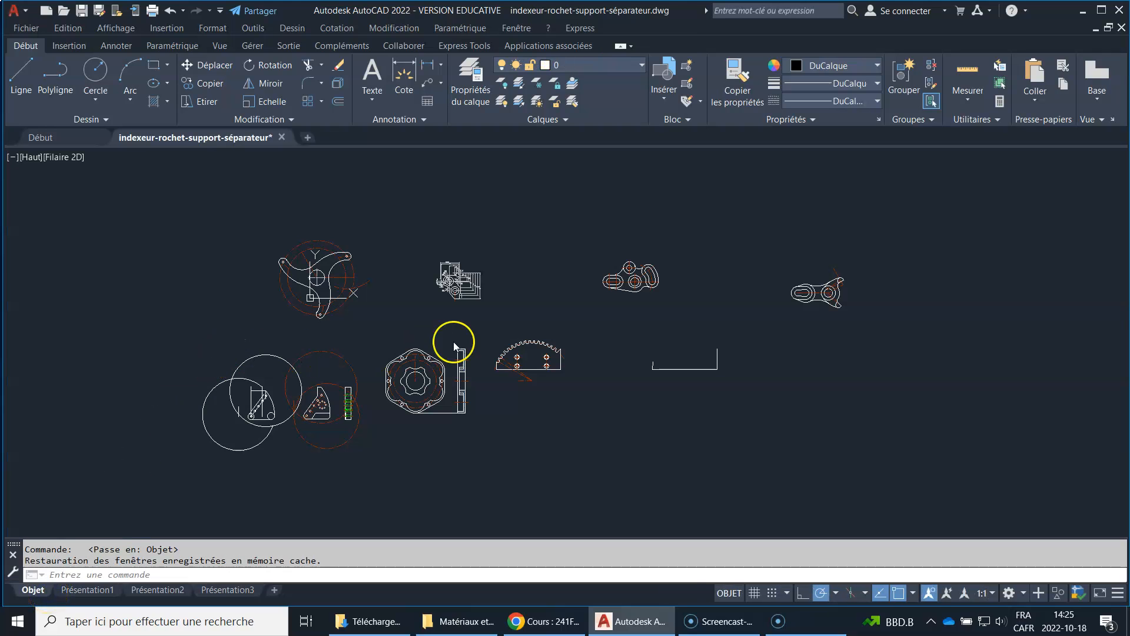
pyautogui.scroll(5, 614, 279)
pyautogui.click(537, 255)
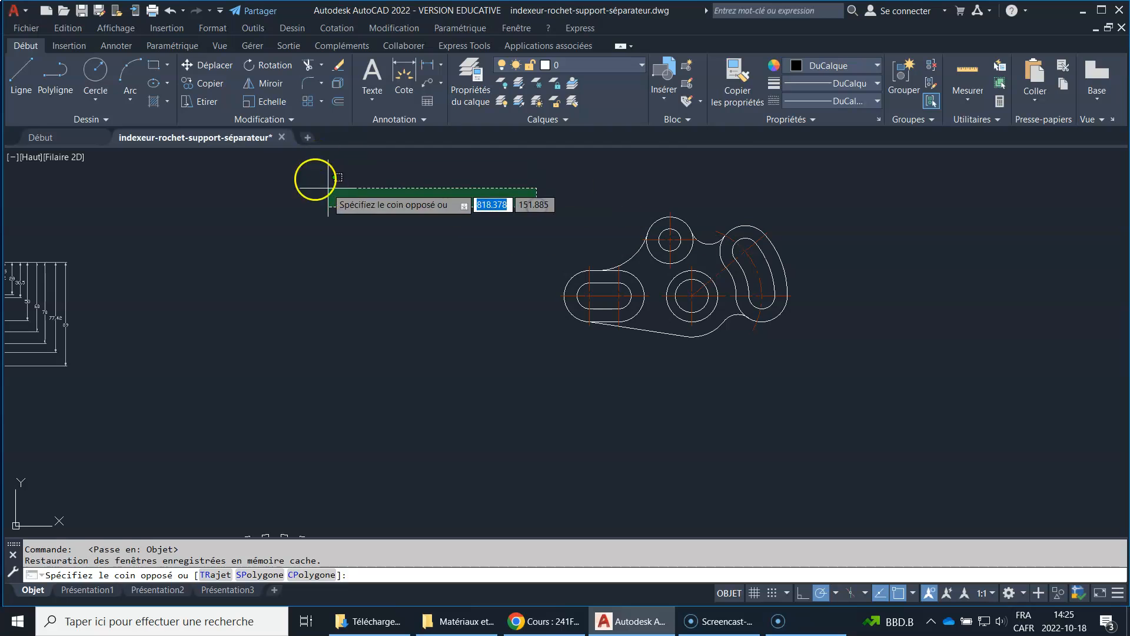
pyautogui.click(265, 101)
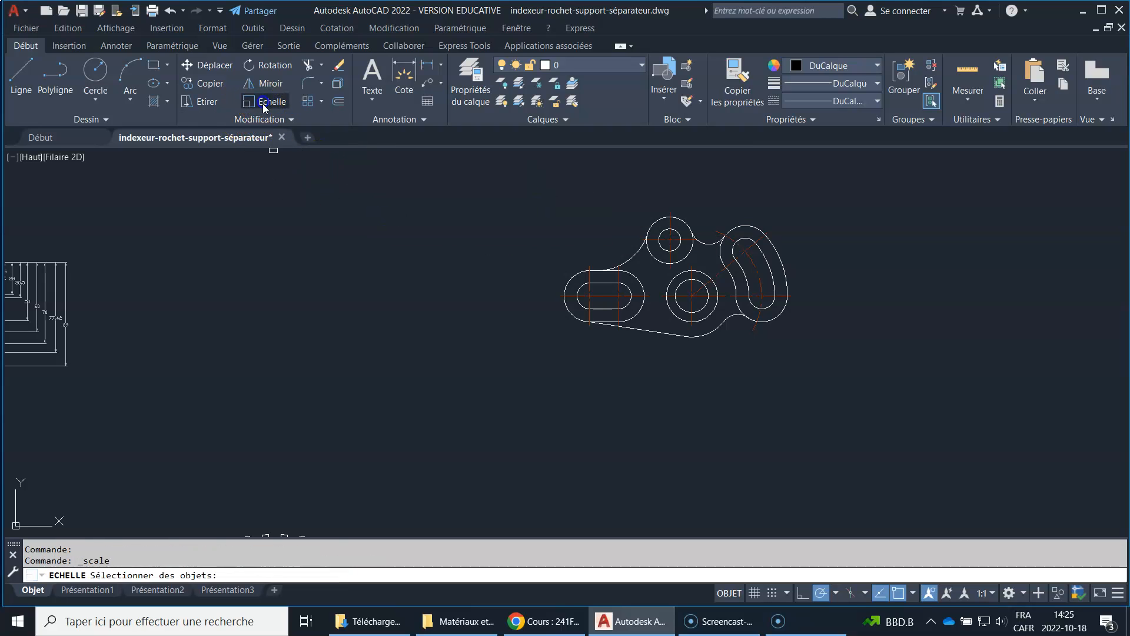
pyautogui.click(526, 184)
pyautogui.click(814, 355)
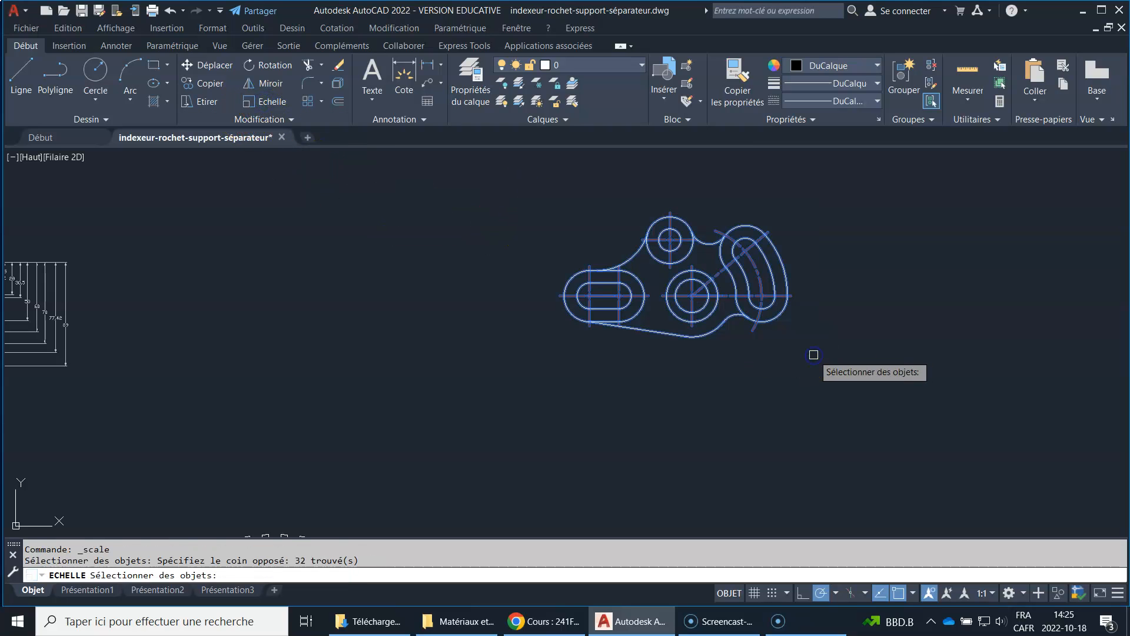
pyautogui.press('Return')
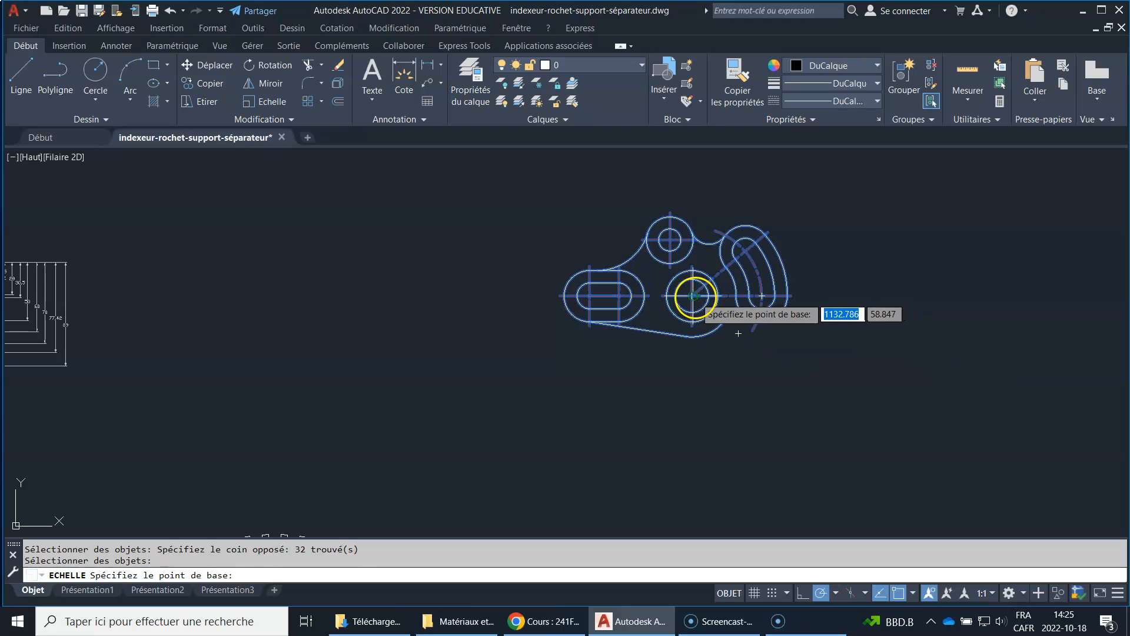
pyautogui.click(694, 295)
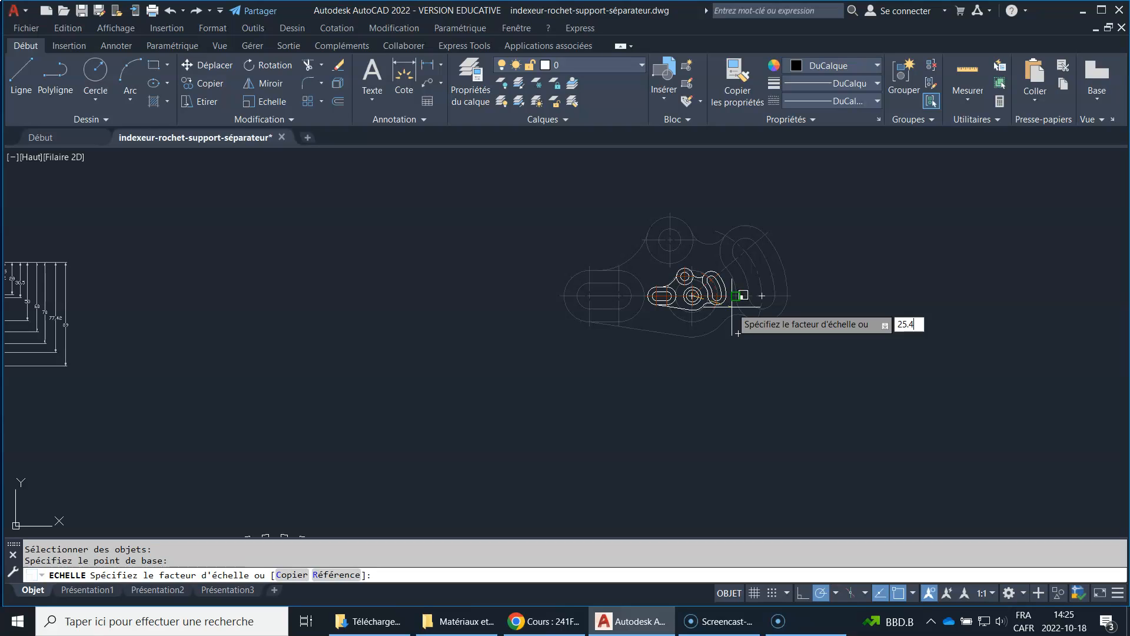
pyautogui.press('Escape')
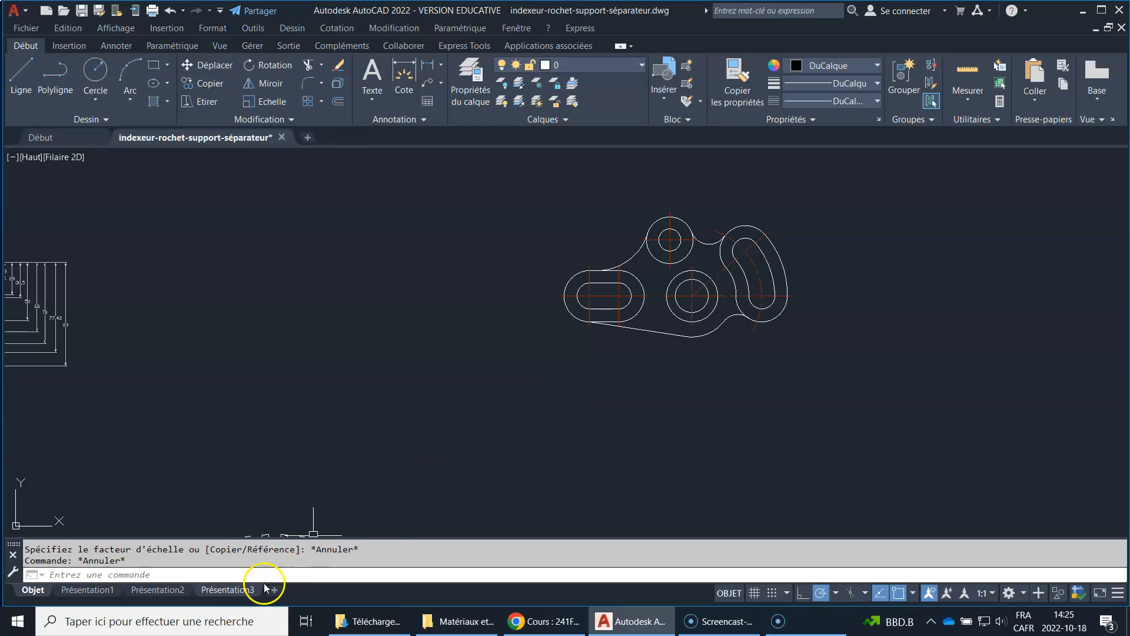
pyautogui.click(230, 590)
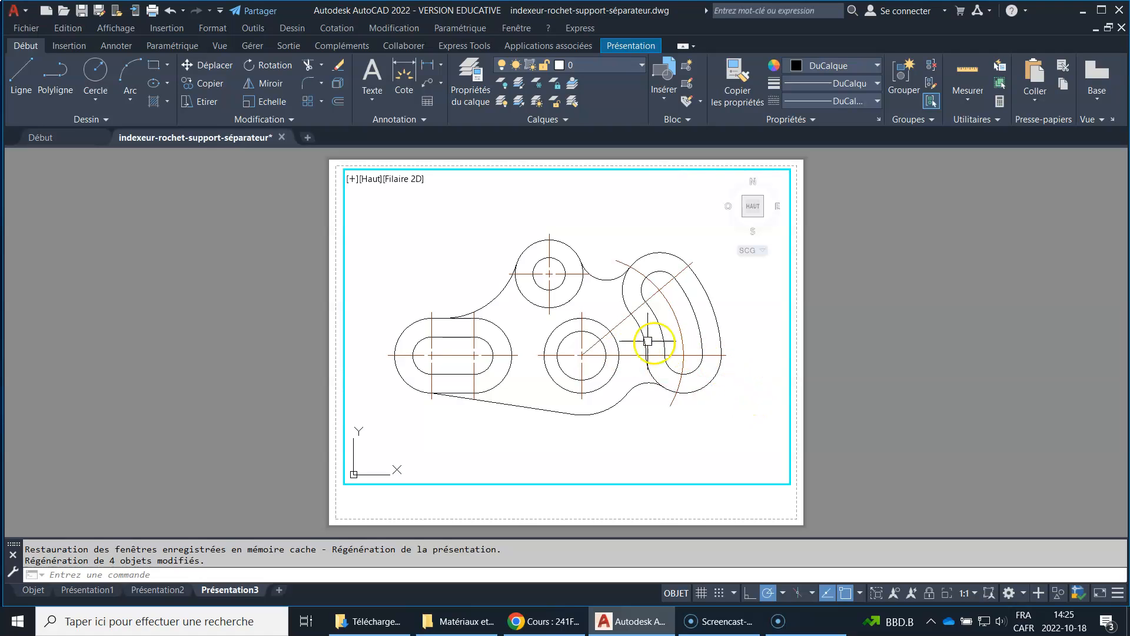
# Shift the plate slightly inside the active viewport and lock the viewport
pyautogui.moveTo(592, 311)
pyautogui.mouseDown(button='middle')
pyautogui.moveTo(583, 310)
pyautogui.moveTo(596, 315)
pyautogui.mouseUp(button='middle')
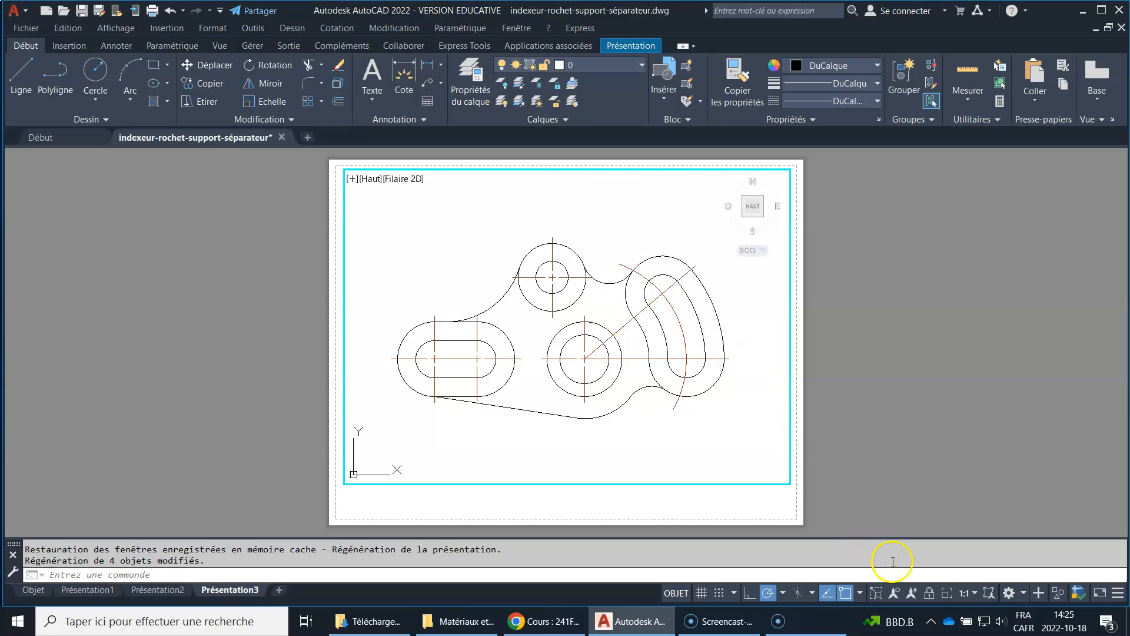
pyautogui.click(929, 594)
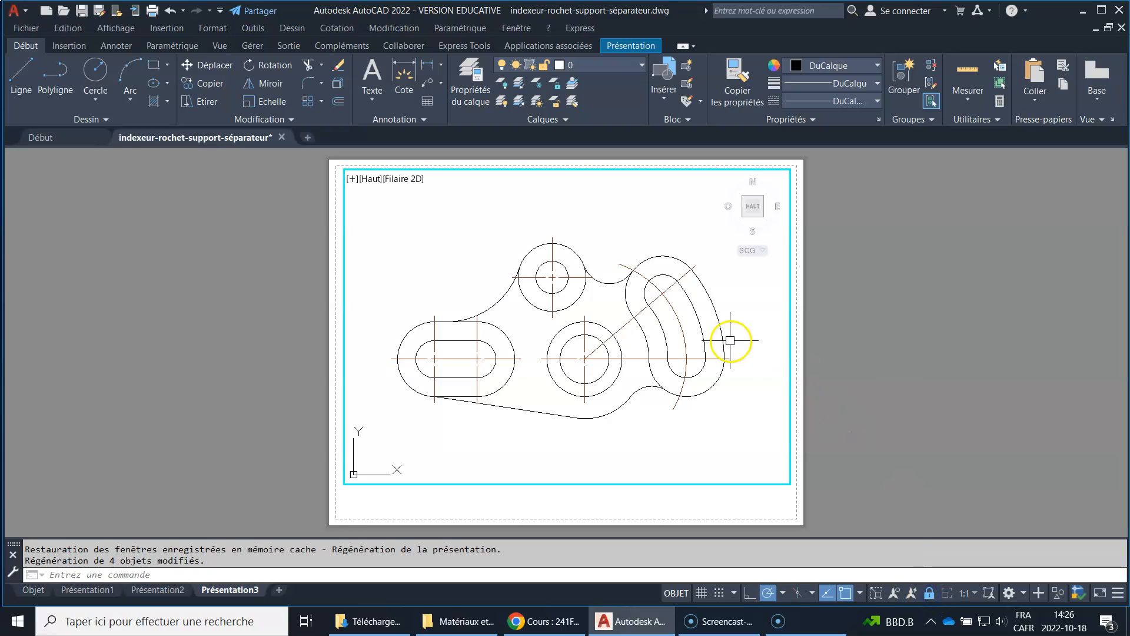
# Zoom and pan over the locked viewport to check that the plate and the sheet move together
pyautogui.scroll(2, 627, 342)
pyautogui.scroll(-4, 627, 342)
pyautogui.scroll(2, 627, 342)
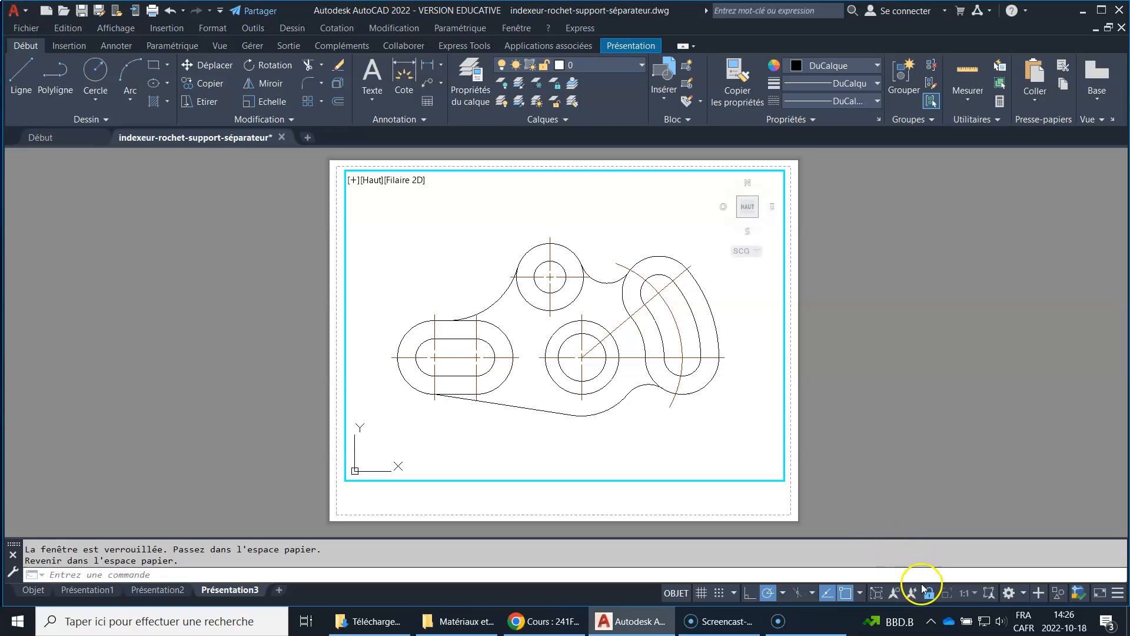
pyautogui.scroll(-2, 558, 300)
pyautogui.scroll(5, 558, 300)
pyautogui.scroll(-5, 558, 299)
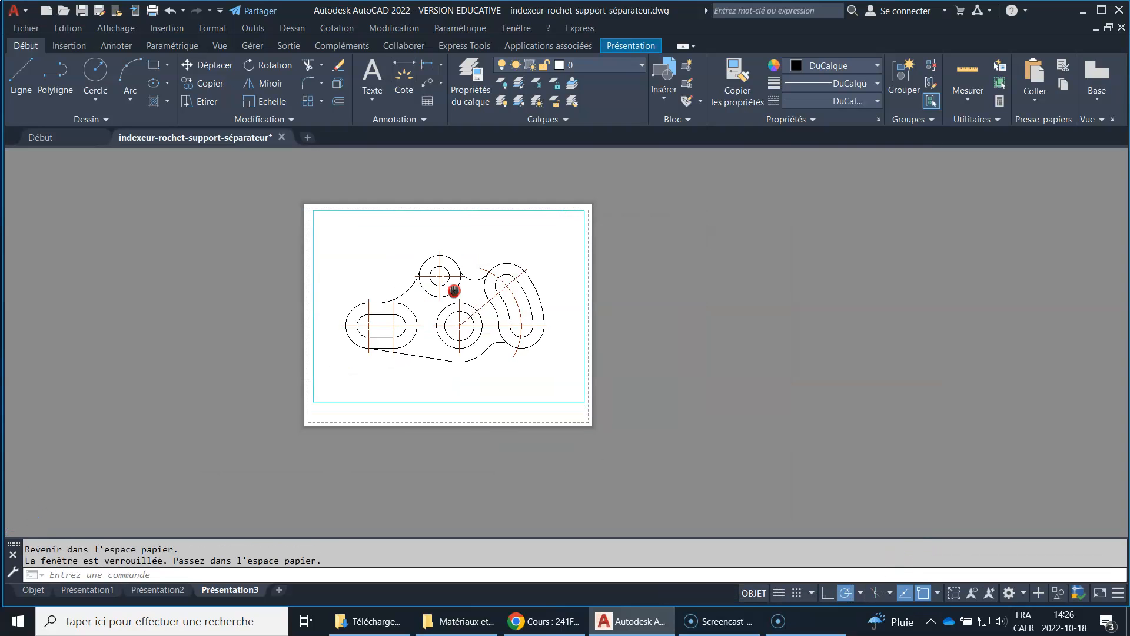
pyautogui.scroll(3, 411, 274)
pyautogui.scroll(-2, 411, 273)
pyautogui.moveTo(435, 286); pyautogui.dragTo(465, 289, button='middle')
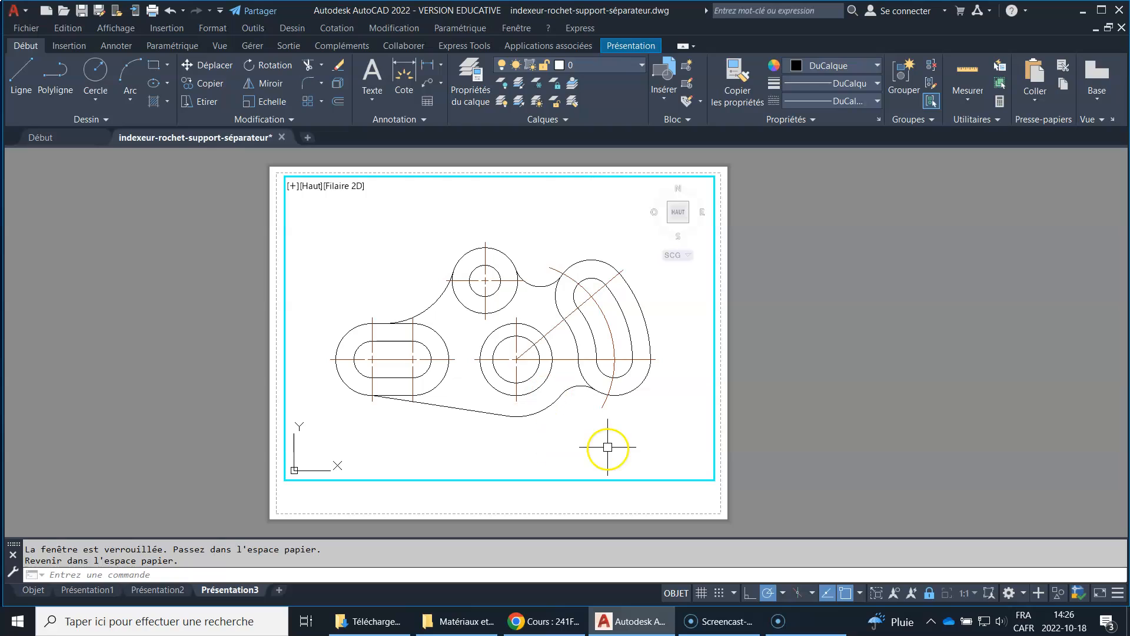
# Return the Présentation3 layout to paper space and make cartouche the current layer
pyautogui.doubleClick(793, 392)
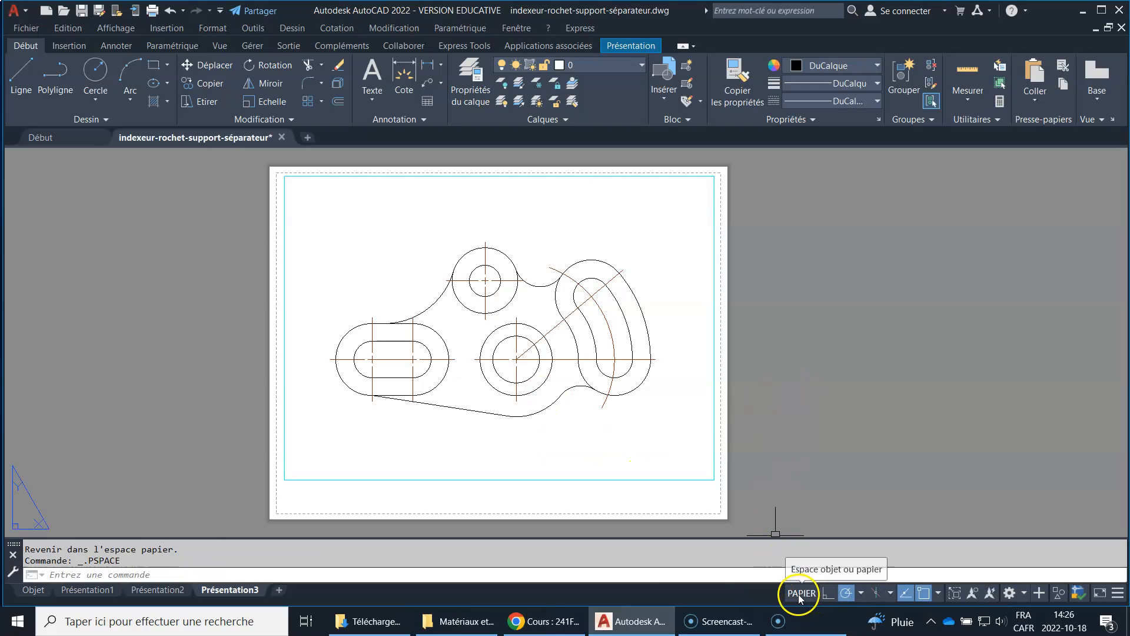
pyautogui.click(807, 597)
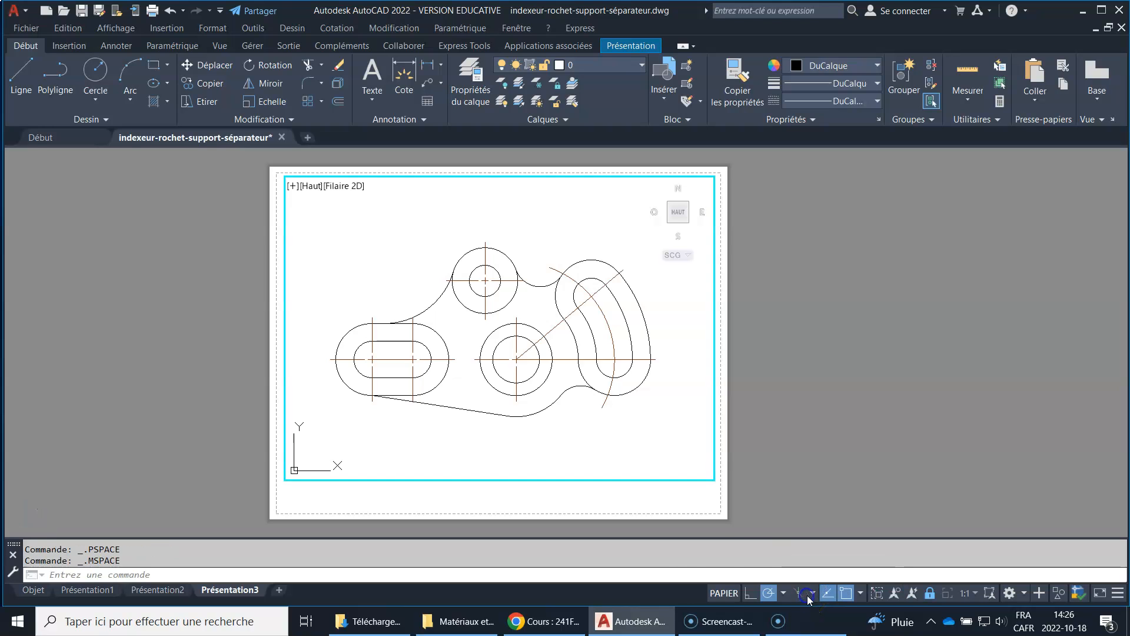
pyautogui.click(683, 591)
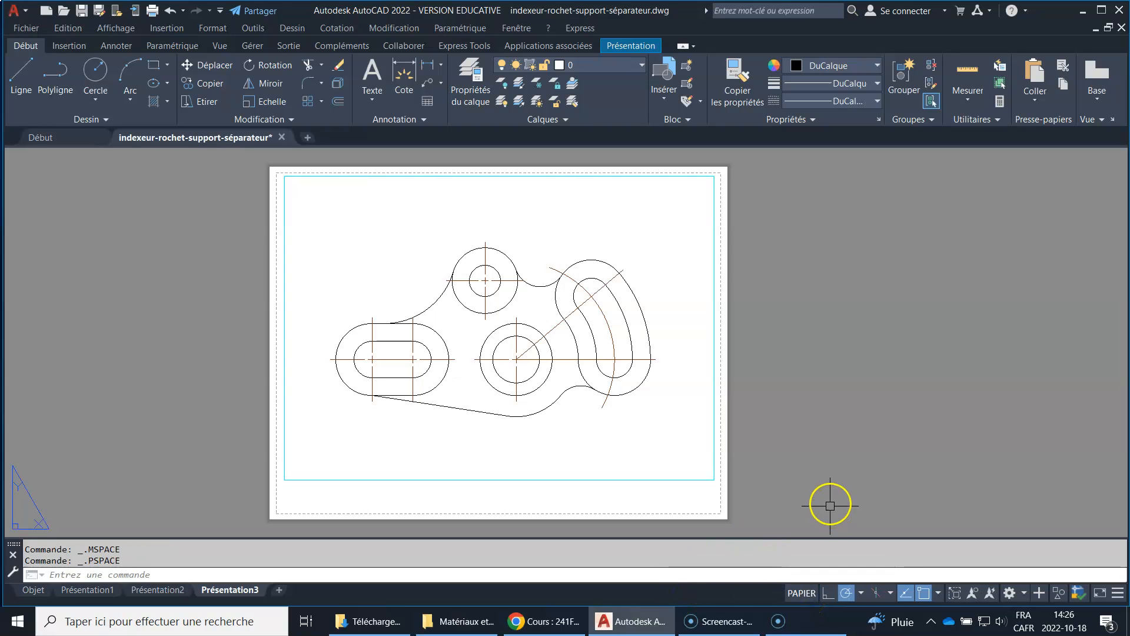
pyautogui.moveTo(513, 322)
pyautogui.mouseDown(button='middle')
pyautogui.moveTo(595, 315)
pyautogui.moveTo(567, 333)
pyautogui.moveTo(576, 324)
pyautogui.mouseUp(button='middle')
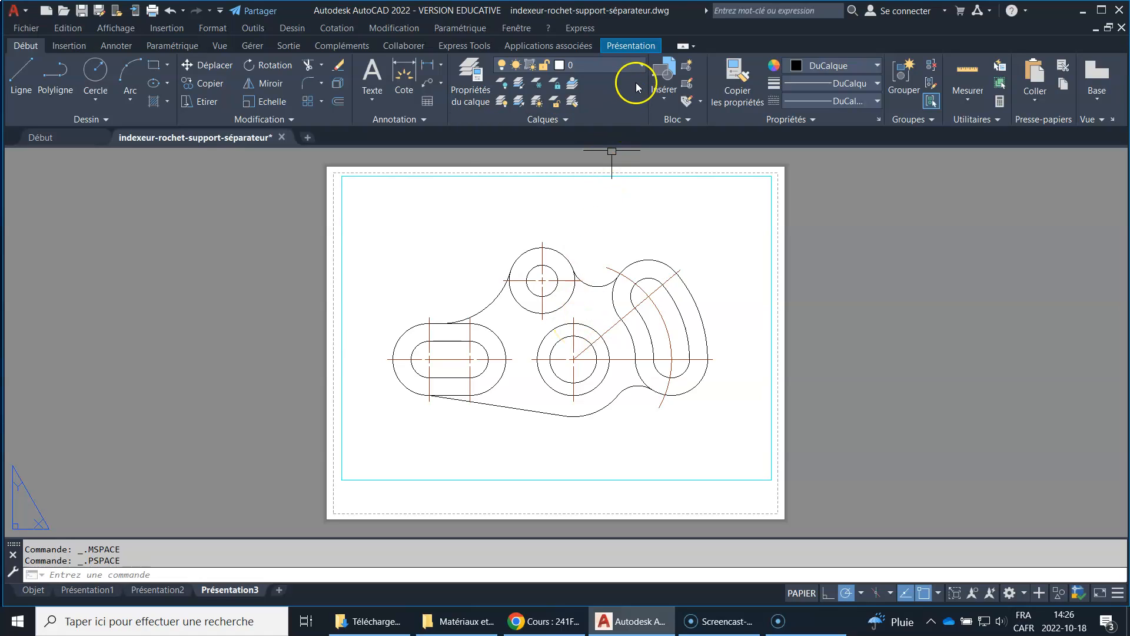
pyautogui.click(643, 65)
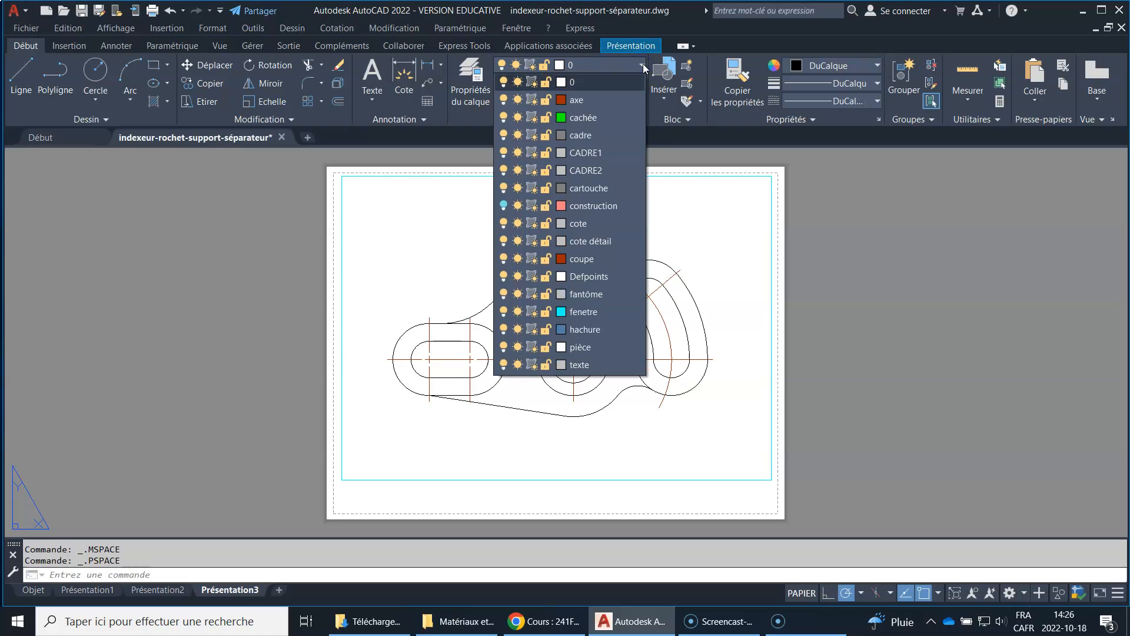
pyautogui.click(625, 189)
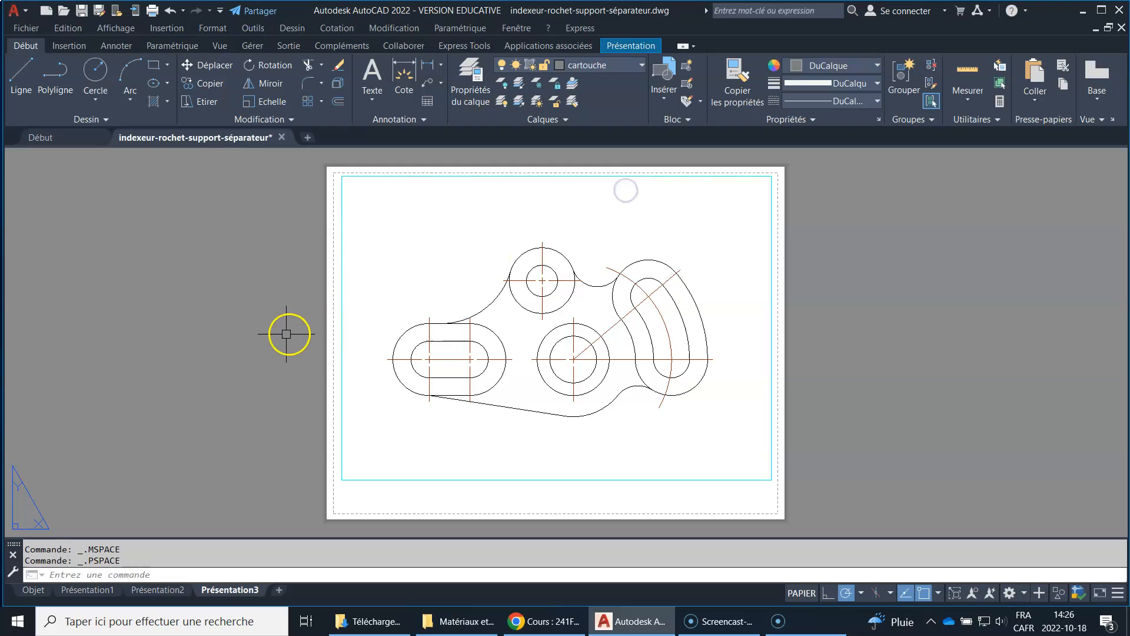
# Examine the Présentation2 layout with its title block and the layout management options, and return to Présentation3
pyautogui.click(158, 589)
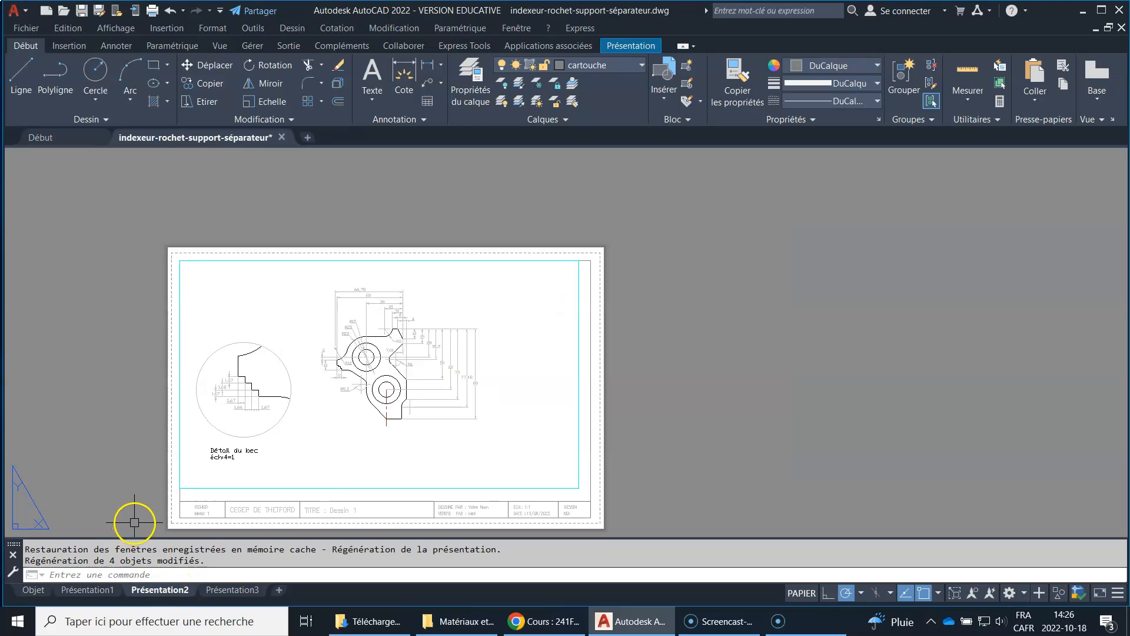
pyautogui.rightClick(161, 592)
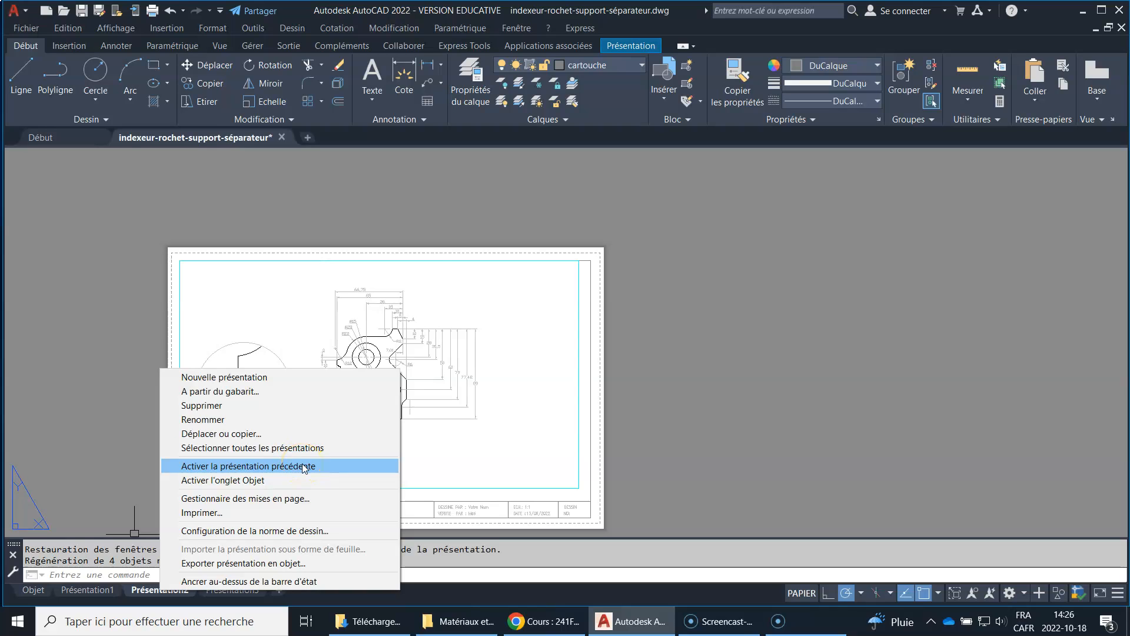
pyautogui.click(114, 338)
pyautogui.click(268, 574)
pyautogui.click(231, 590)
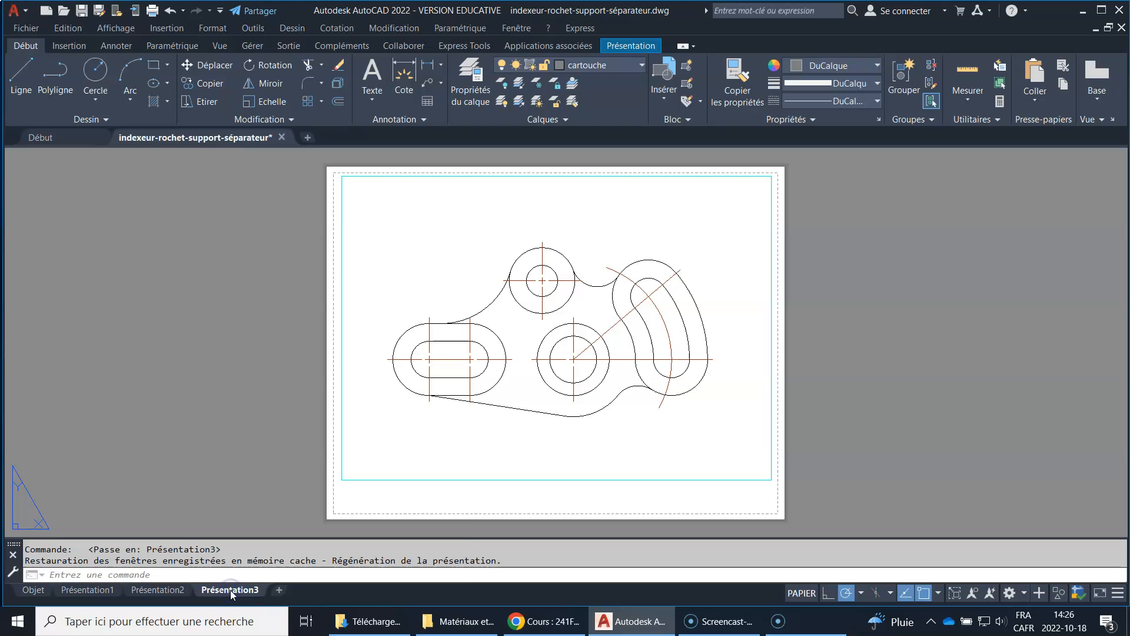
pyautogui.rightClick(232, 592)
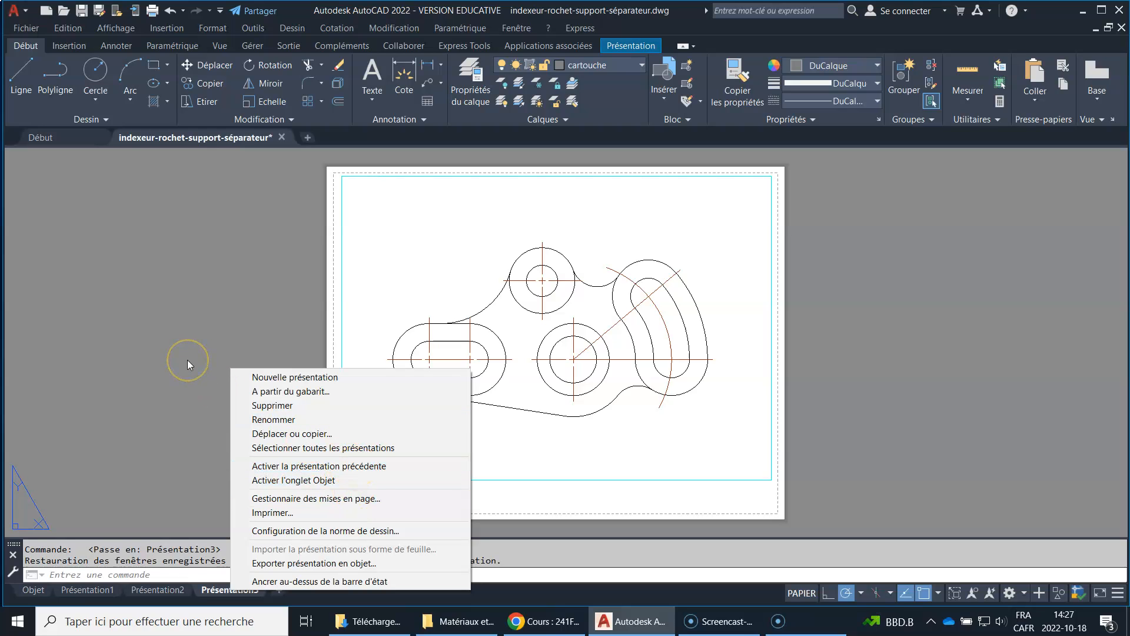
pyautogui.click(330, 466)
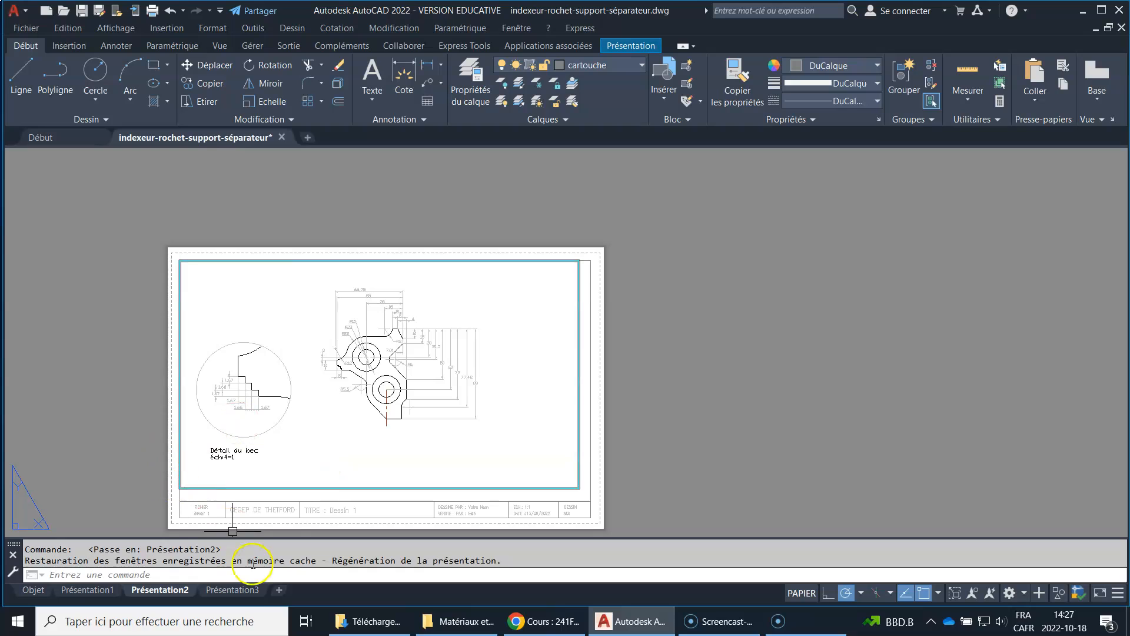
pyautogui.click(247, 590)
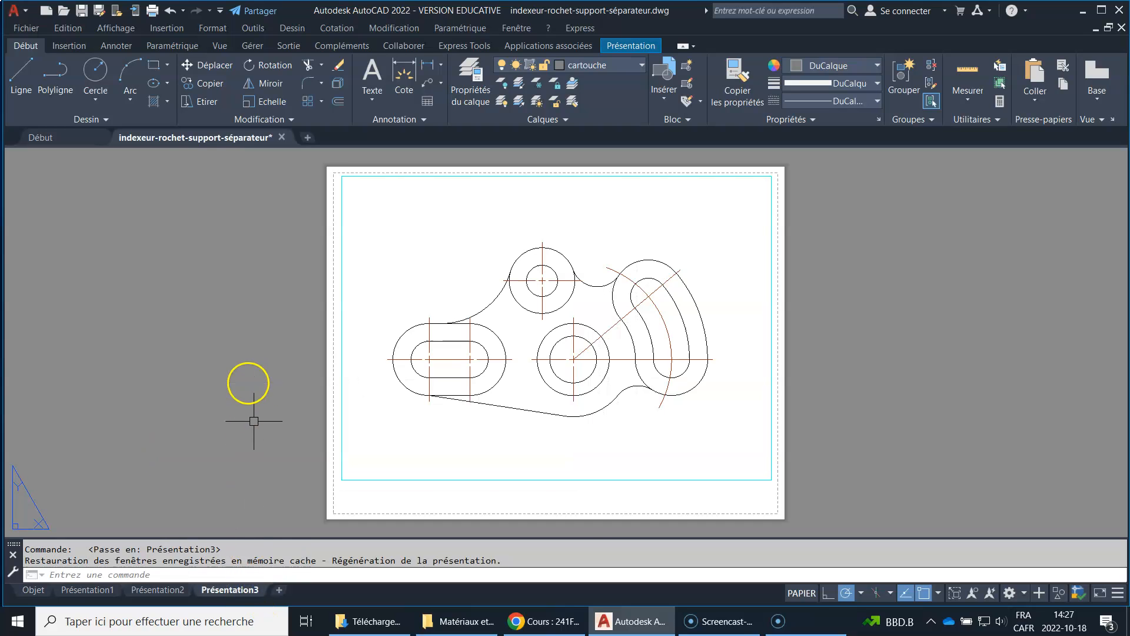
# Add another layout after Présentation3, open it to view its default viewport, and return to Présentation3
pyautogui.click(279, 591)
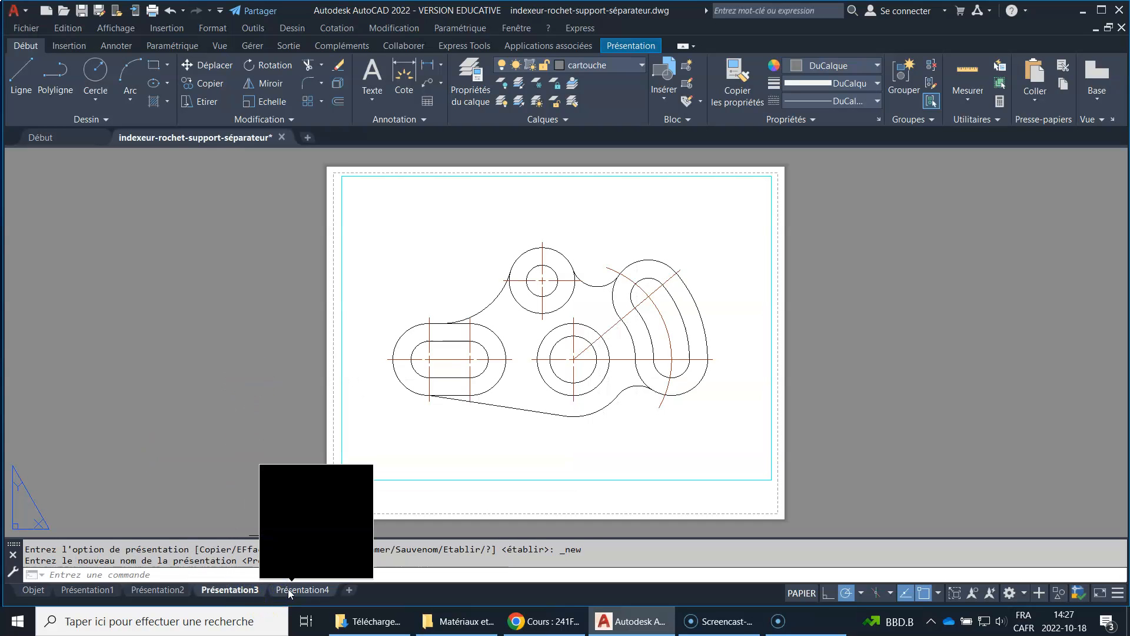
pyautogui.rightClick(293, 590)
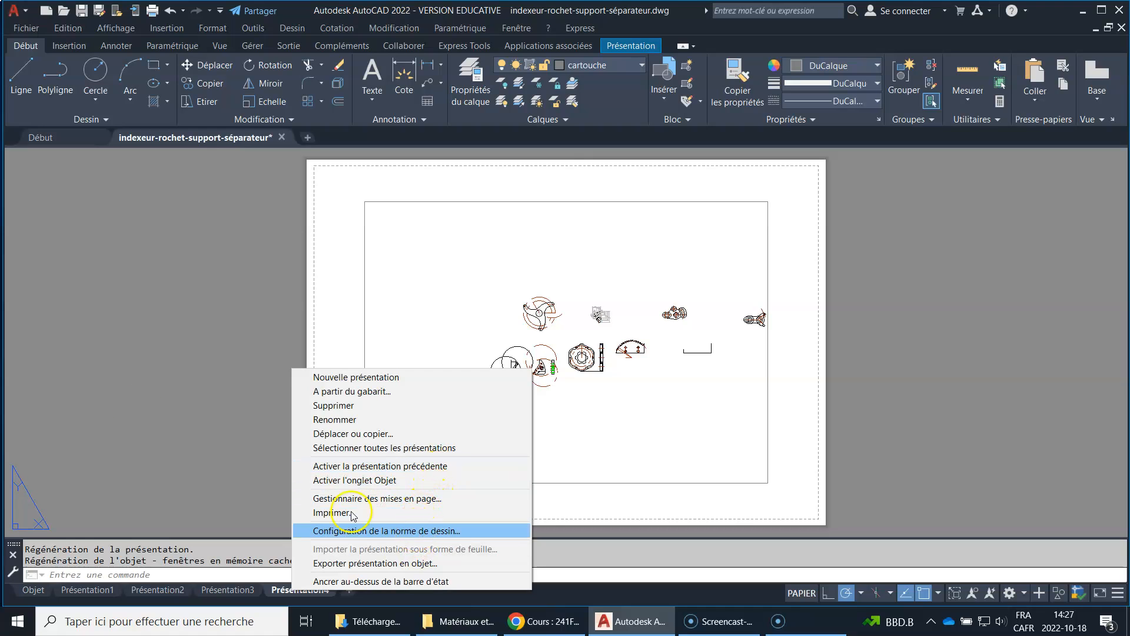
pyautogui.click(119, 360)
pyautogui.click(105, 393)
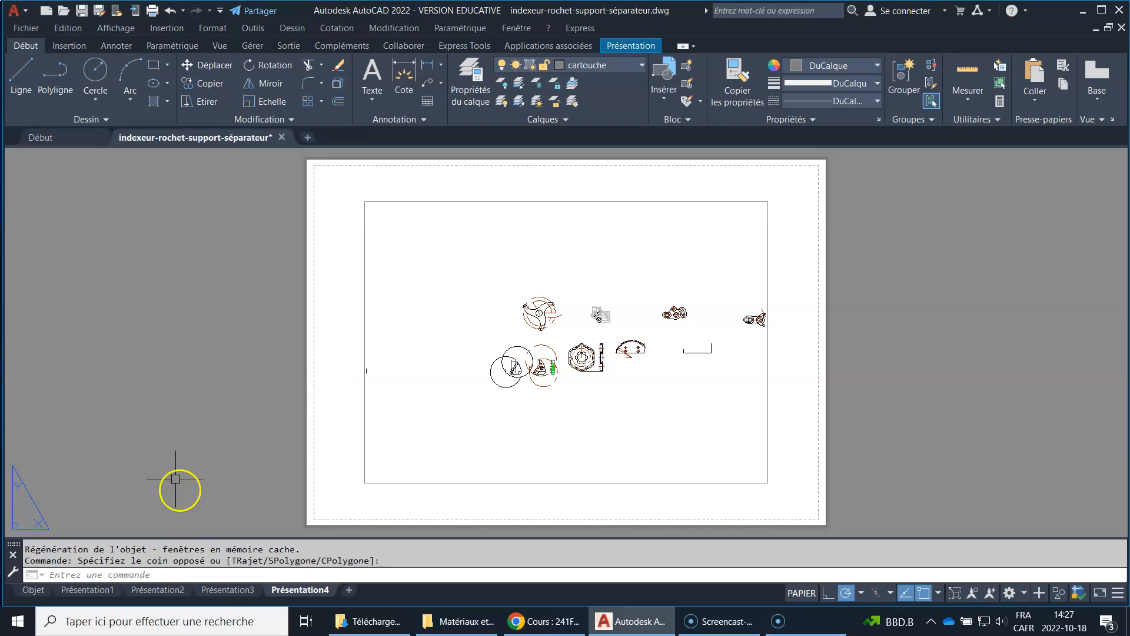
pyautogui.click(228, 589)
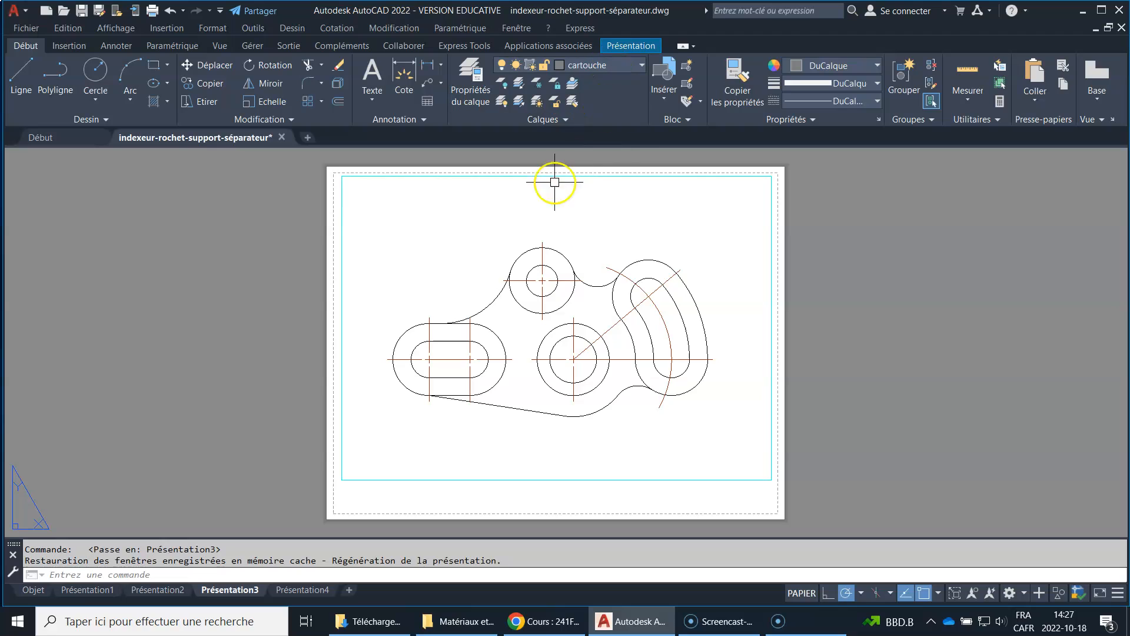
# Open the block libraries and browse to the Cadre-mm folder to choose another library drawing
pyautogui.click(665, 100)
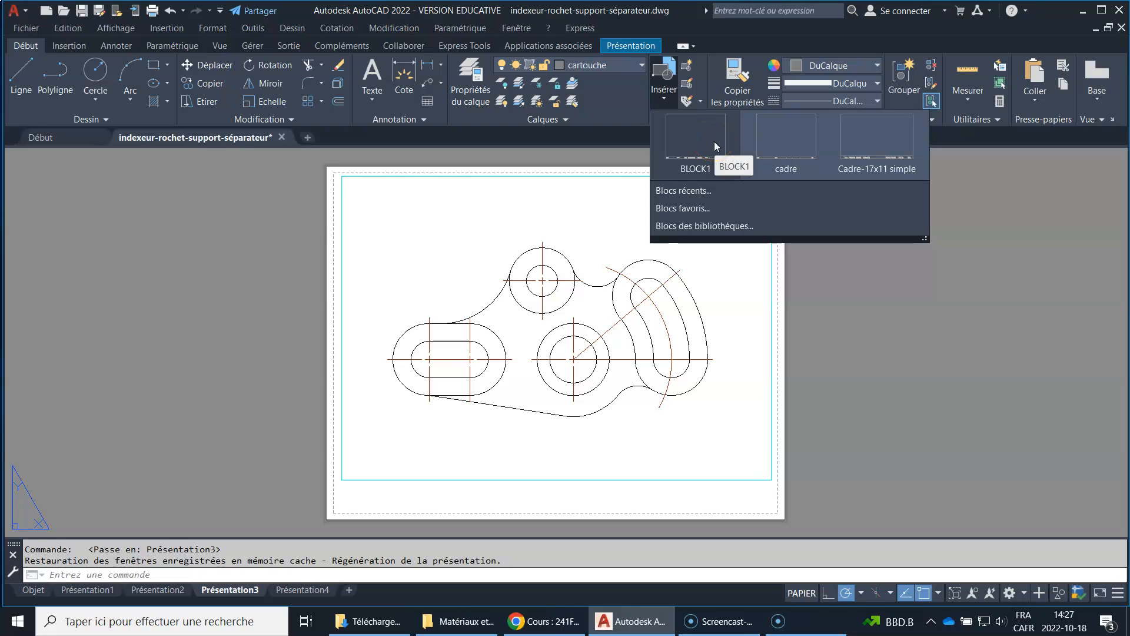
pyautogui.click(721, 228)
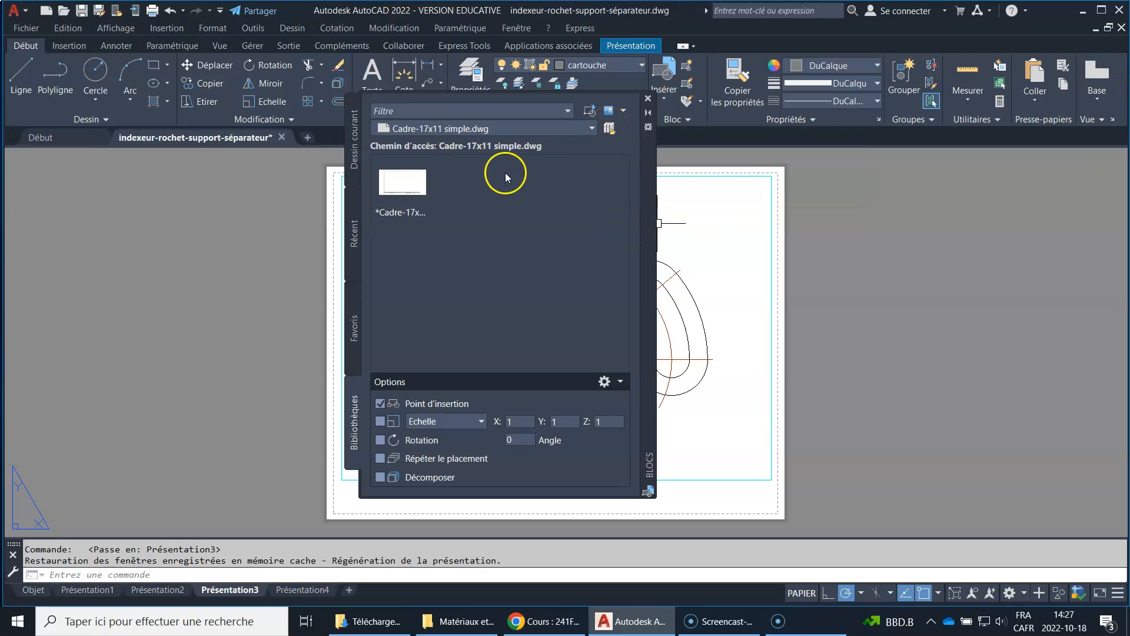
pyautogui.click(611, 133)
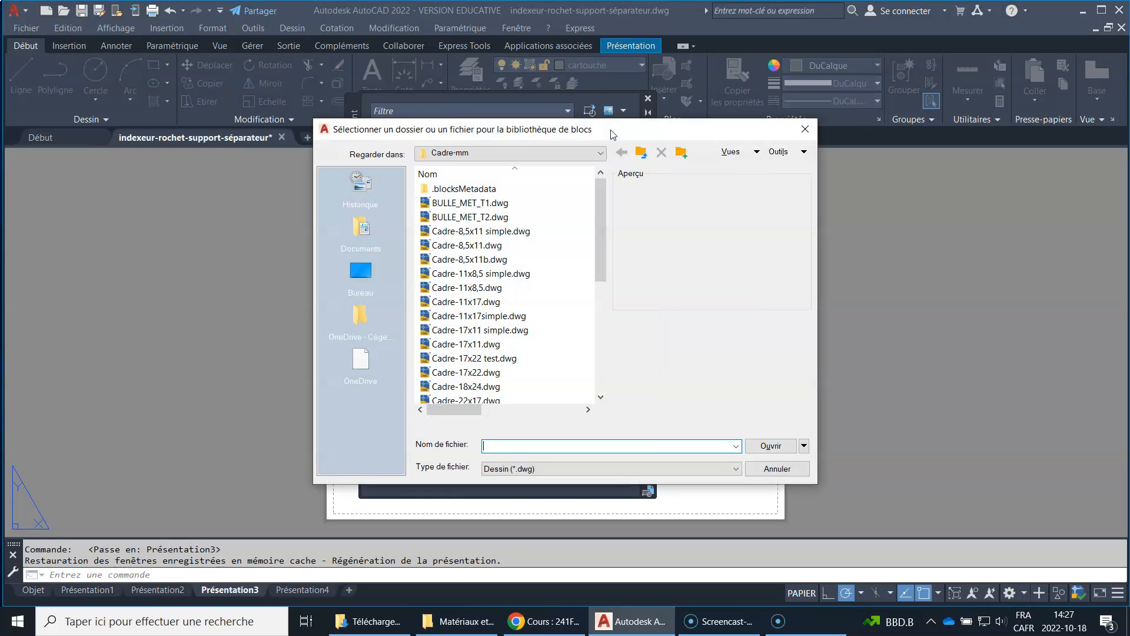
pyautogui.click(600, 153)
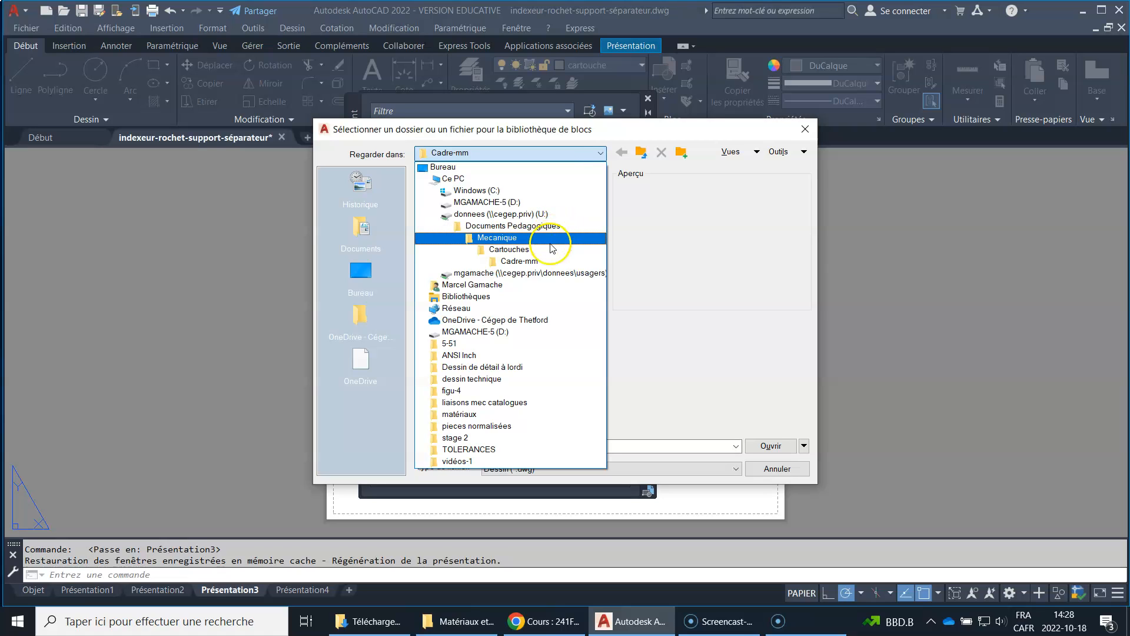
pyautogui.click(550, 263)
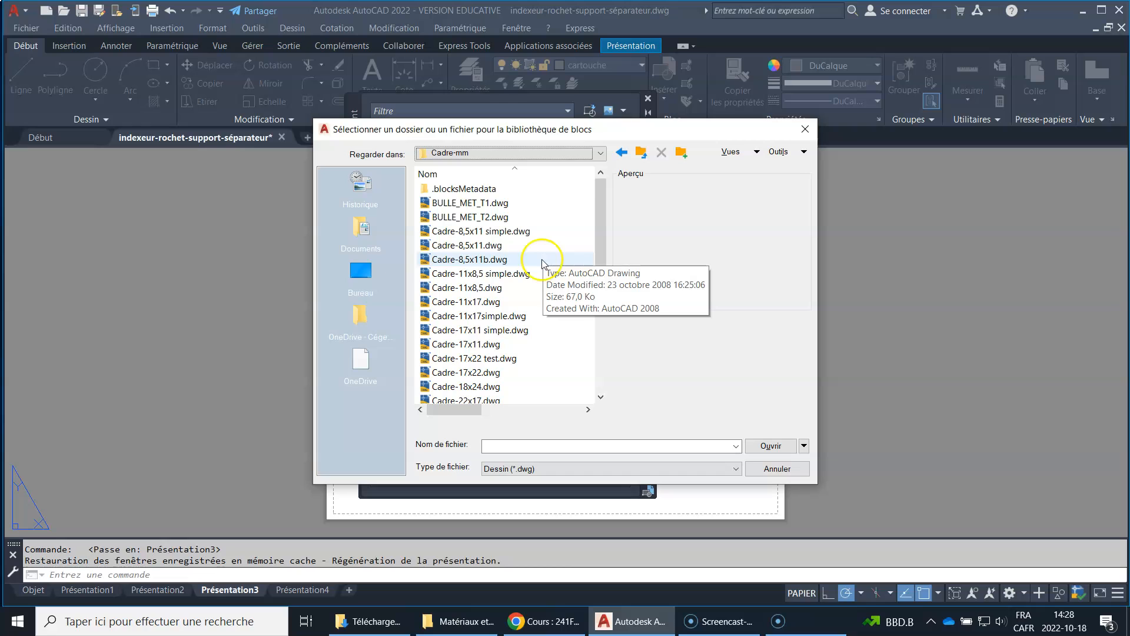
# Preview the 11x8,5 and 8,5x11 frame drawings and load Cadre-11x8,5.dwg as the block library
pyautogui.click(515, 276)
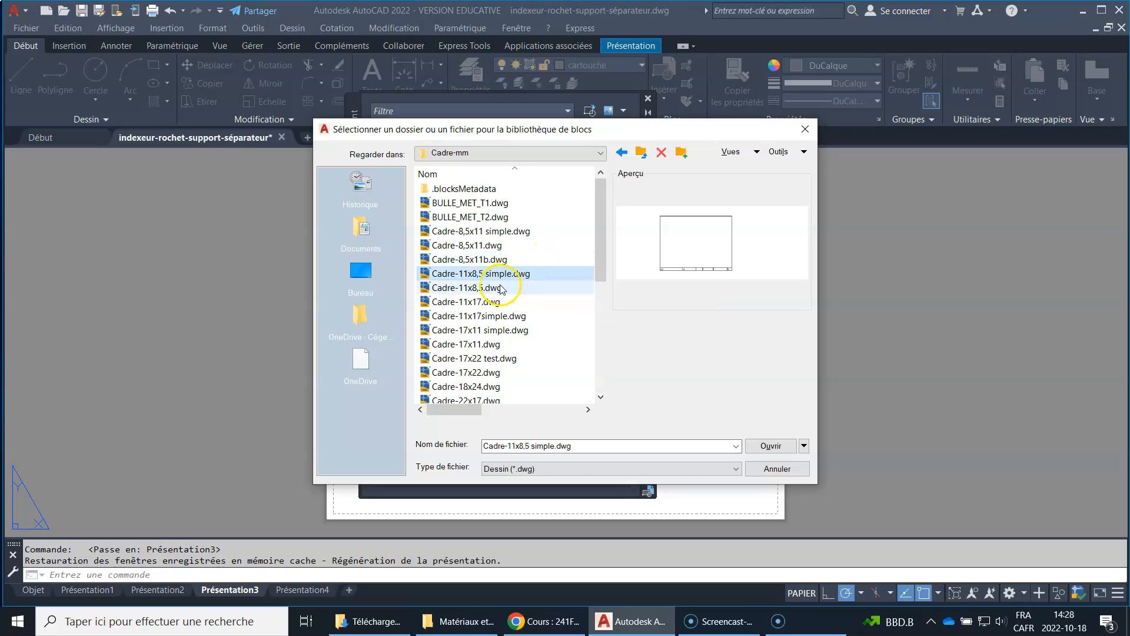
pyautogui.click(498, 288)
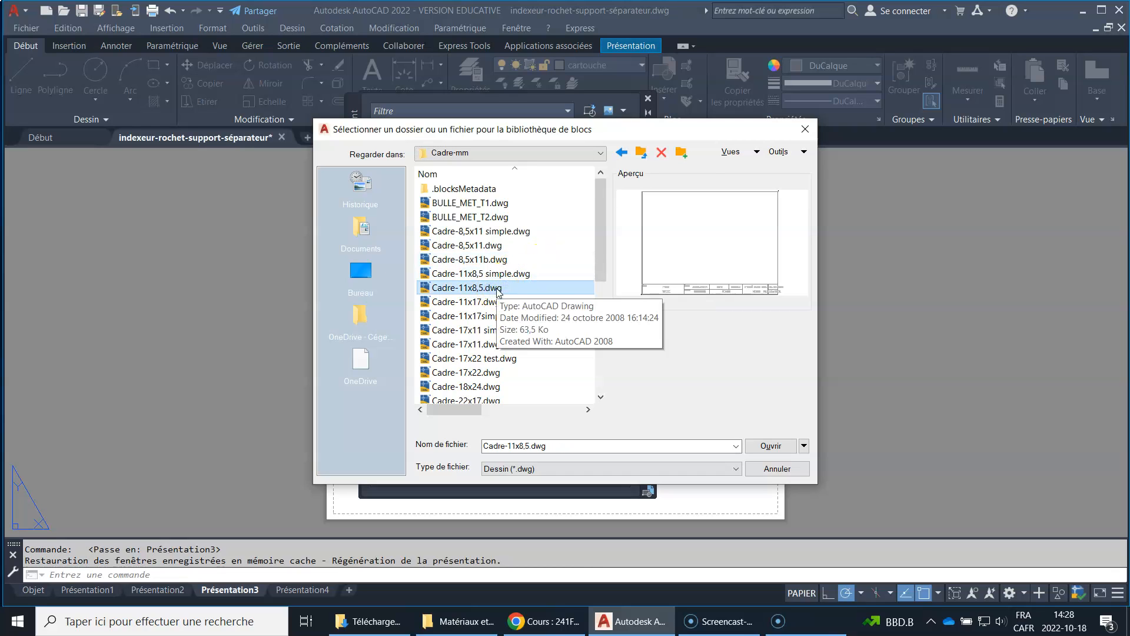
pyautogui.click(515, 232)
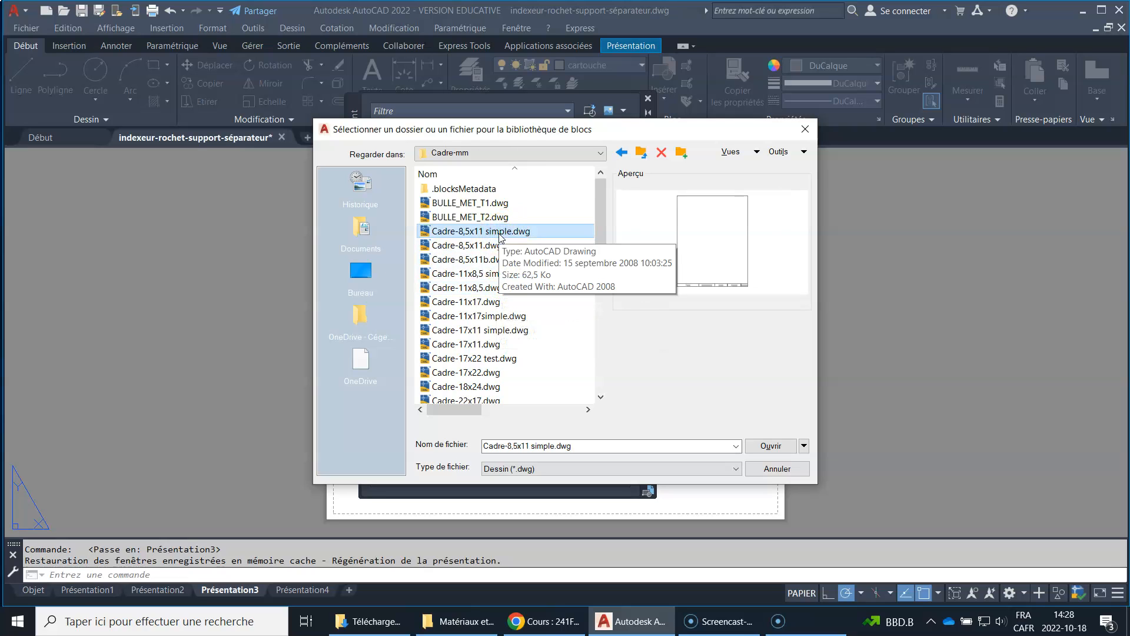
pyautogui.click(504, 261)
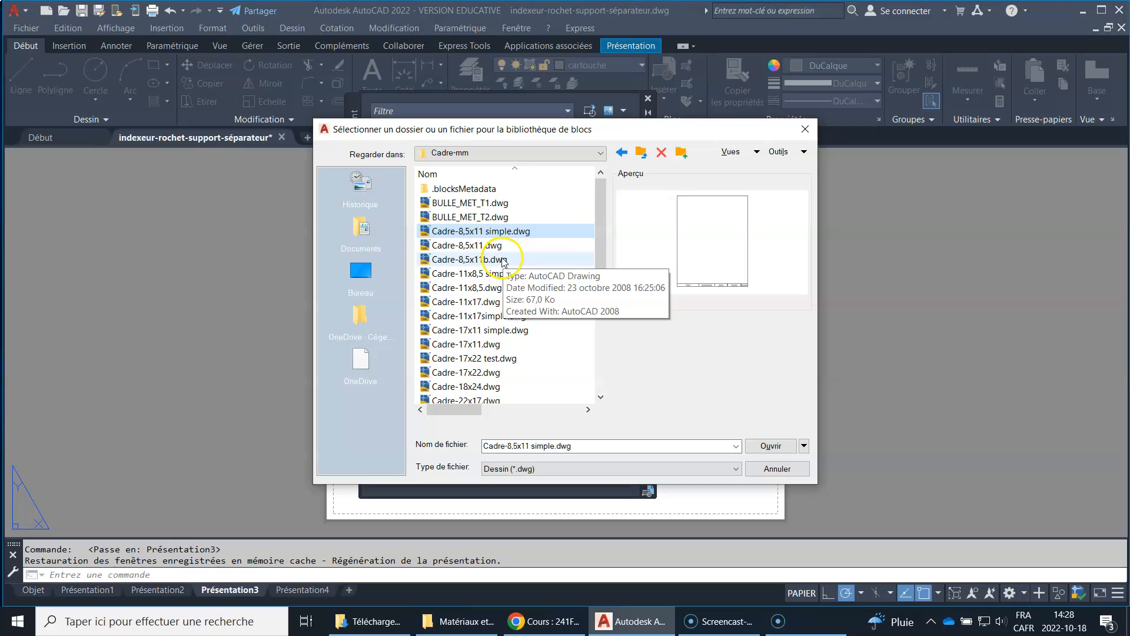
pyautogui.click(493, 288)
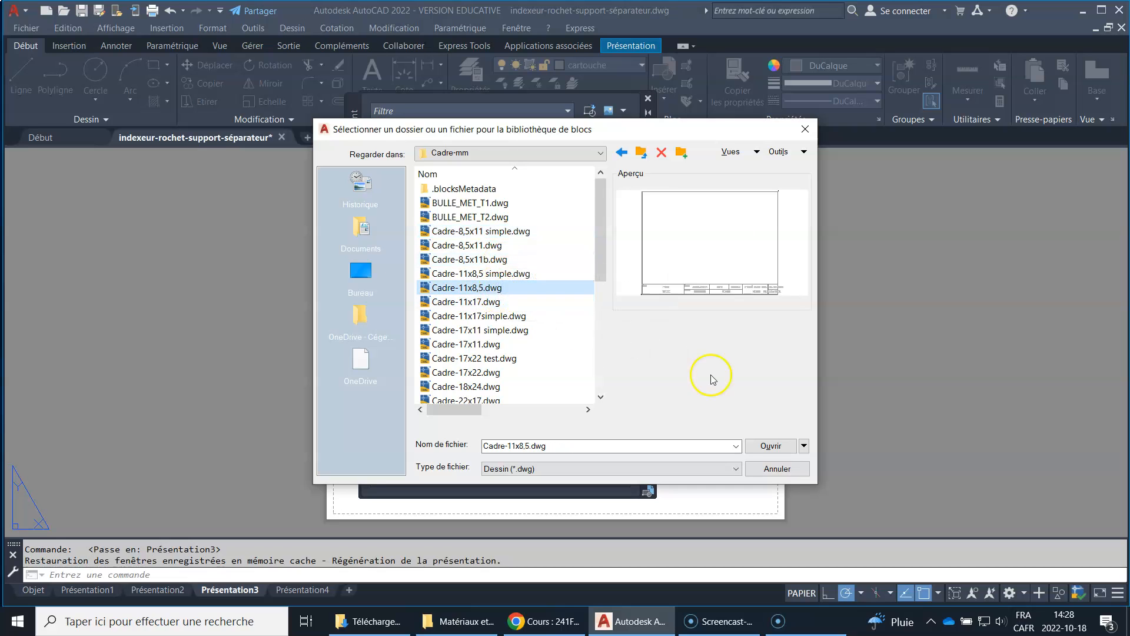
pyautogui.click(771, 446)
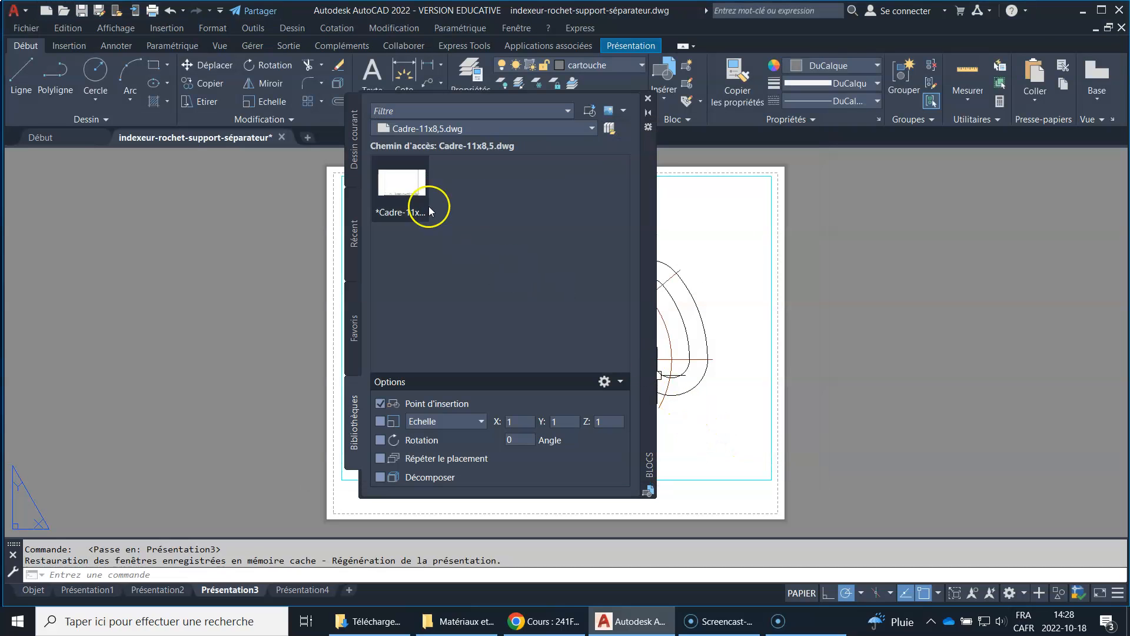
# Dock the block palette and insert the Cadre-11x8,5 frame under the block name 1 at the sheet's lower-right printable corner
pyautogui.moveTo(644, 193); pyautogui.dragTo(1096, 200)
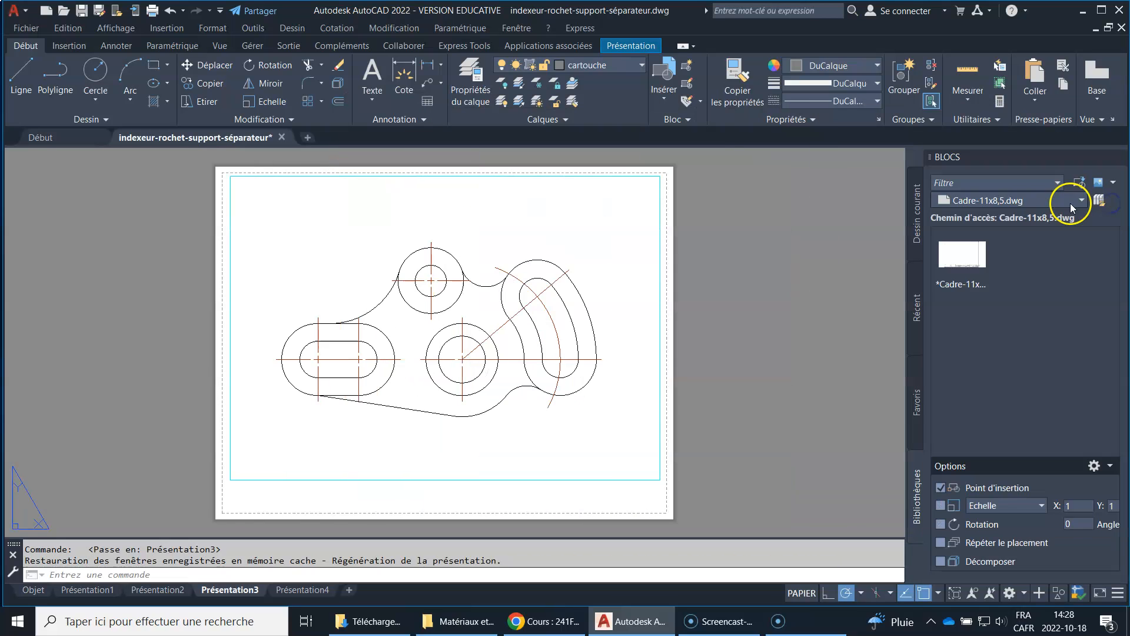
pyautogui.click(958, 261)
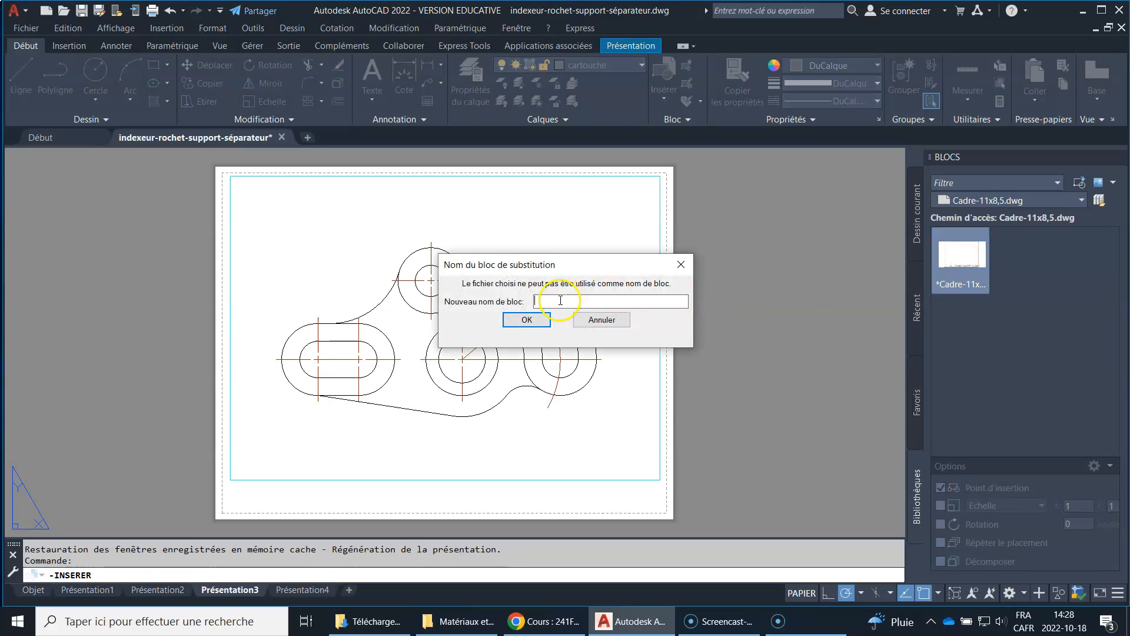
pyautogui.write('1')
pyautogui.press('Return')
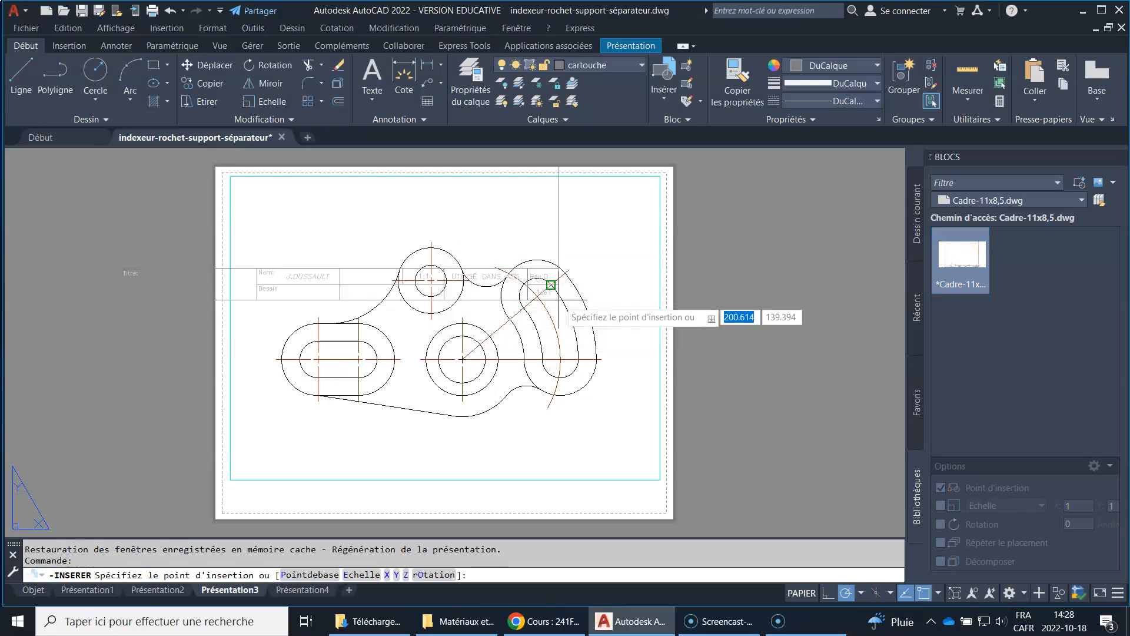
pyautogui.click(663, 511)
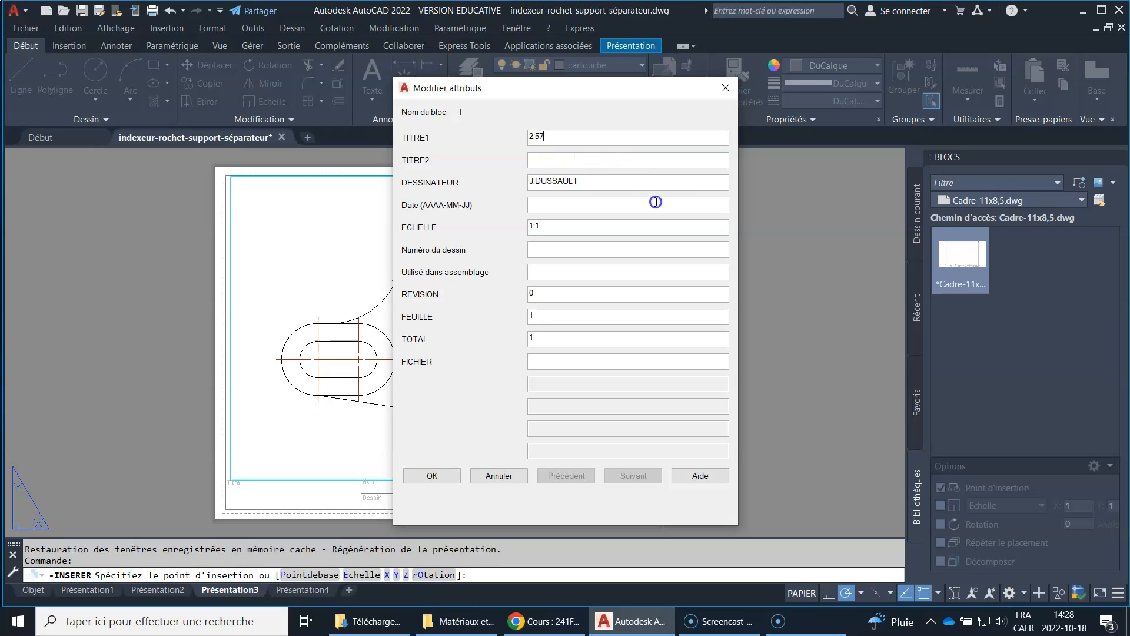
# Set the title block's TITRE1 to 2.57 and DESSINATEUR to Votre Nom, then close the block palette
pyautogui.moveTo(583, 181); pyautogui.dragTo(476, 188)
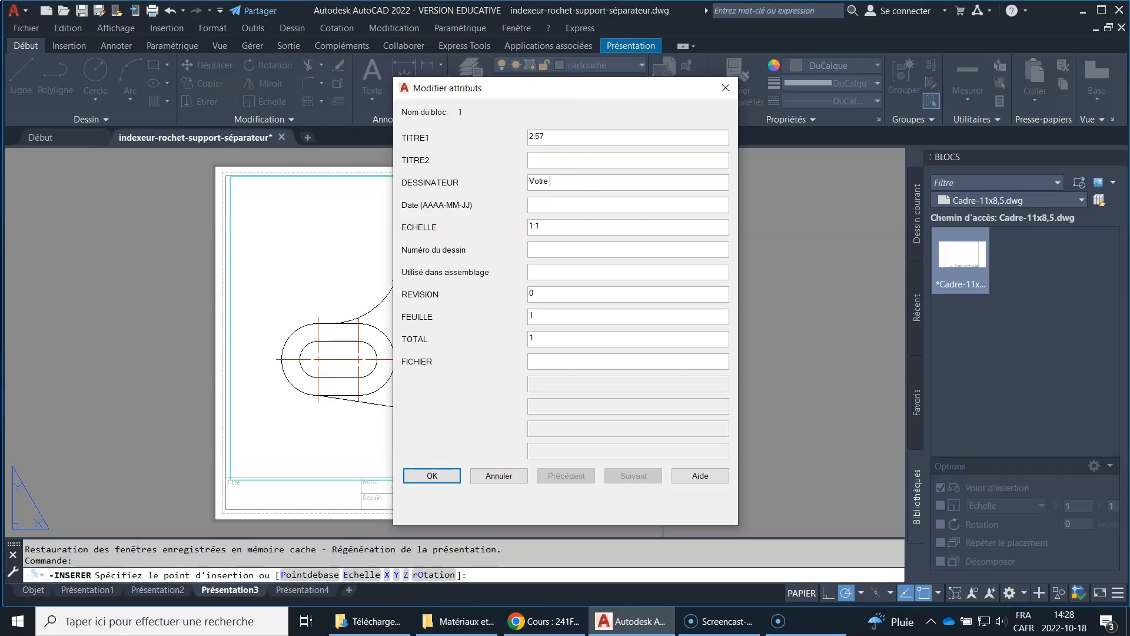
pyautogui.press('BackSpace')
pyautogui.press('BackSpace')
pyautogui.write('om')
pyautogui.click(434, 475)
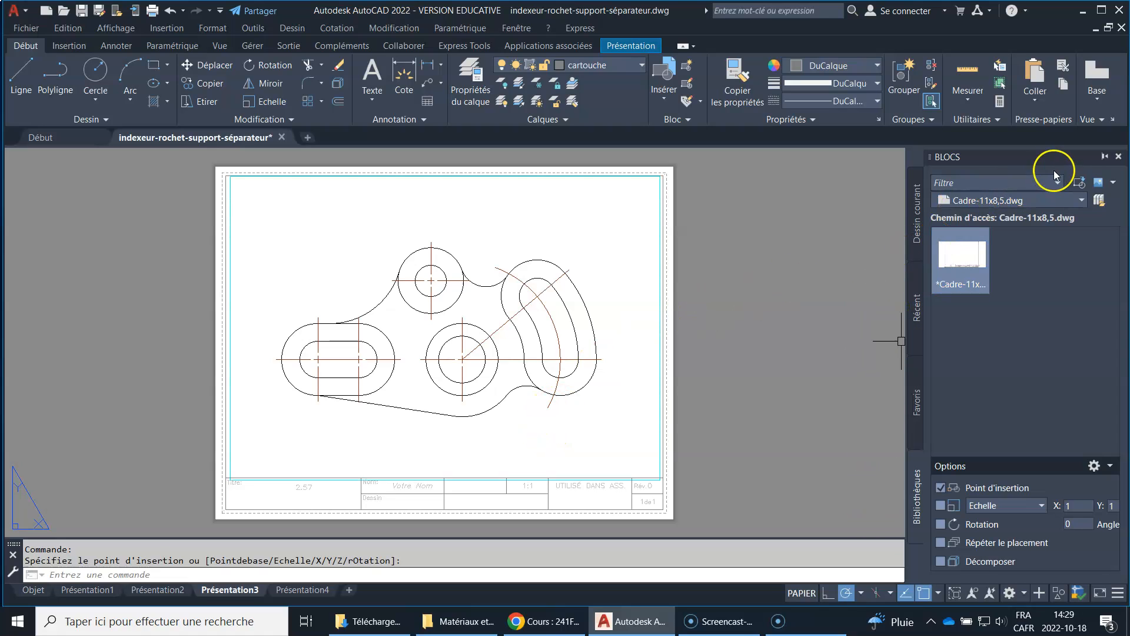
pyautogui.click(1118, 158)
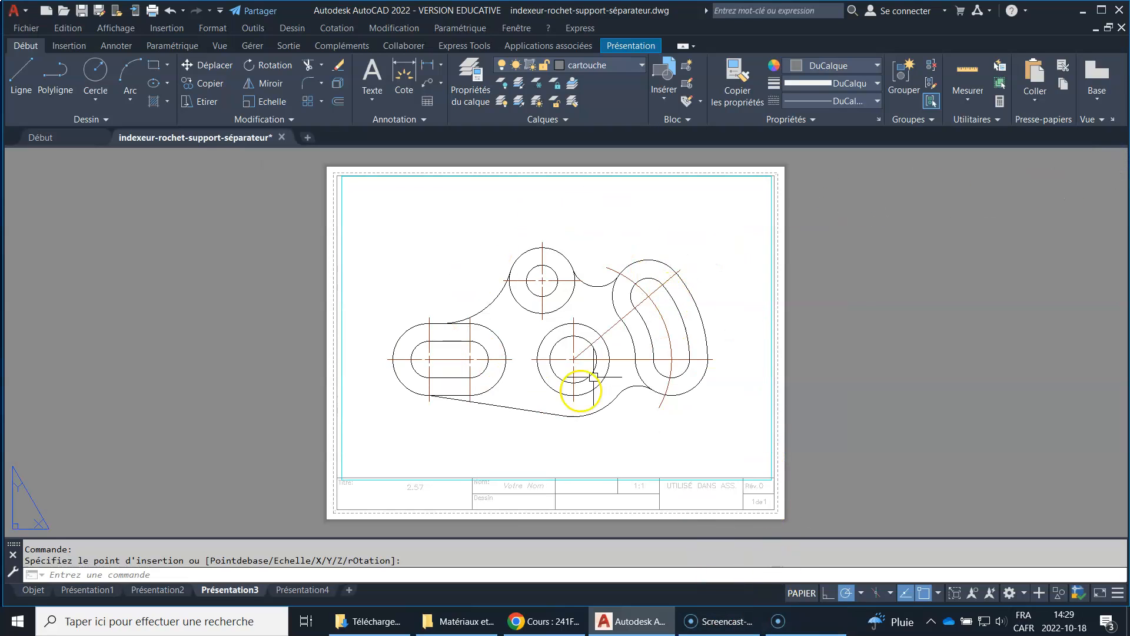
# Add a diameter dimension to the outer circle of the upper boss in model space, with its text above and right of the circle
pyautogui.click(33, 590)
pyautogui.scroll(2, 622, 228)
pyautogui.moveTo(622, 229); pyautogui.dragTo(411, 264, button='middle')
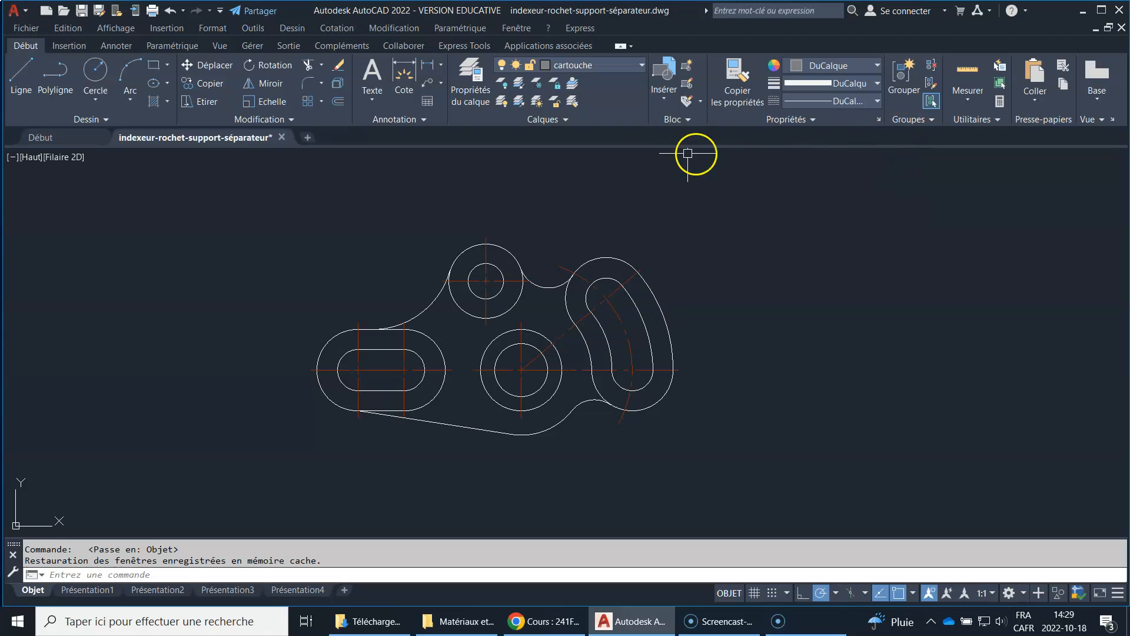
pyautogui.click(442, 66)
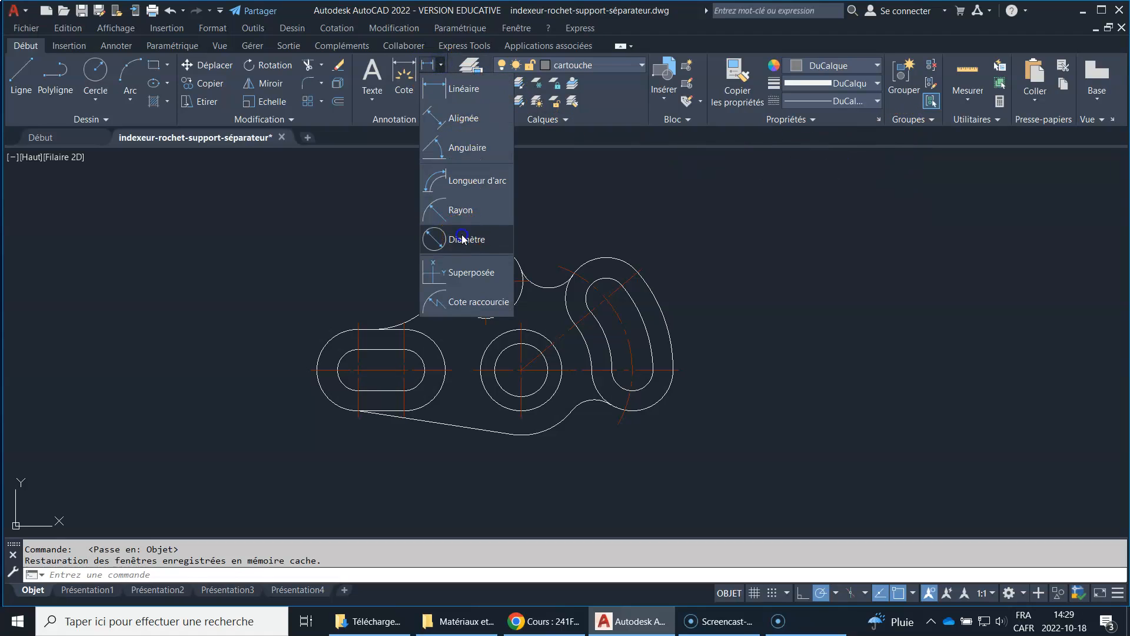
pyautogui.click(463, 238)
pyautogui.click(509, 248)
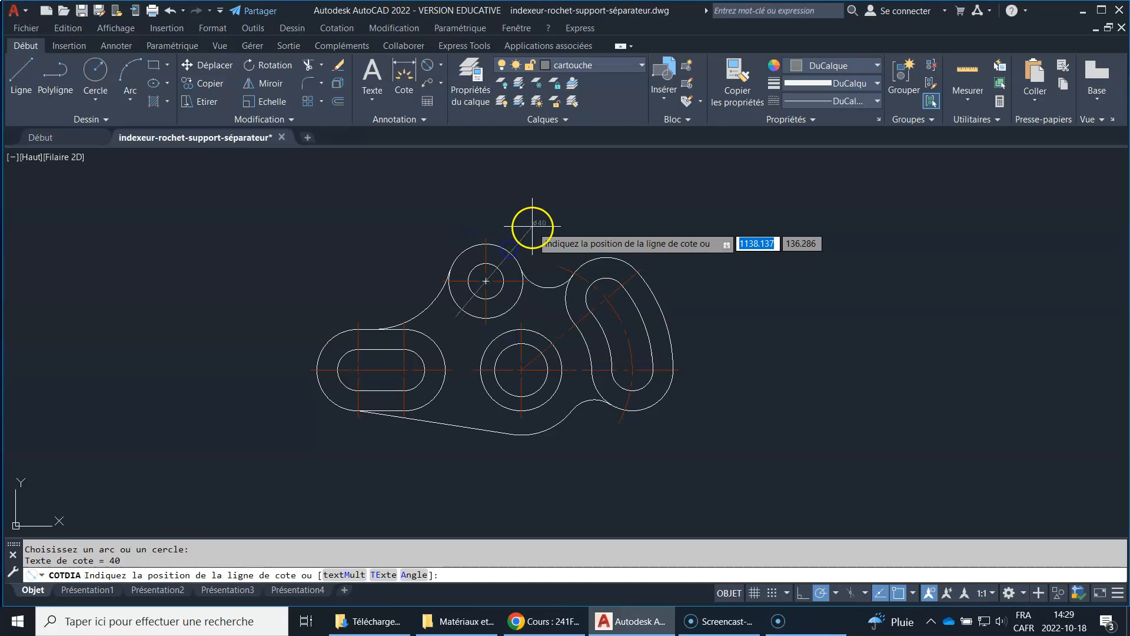
pyautogui.scroll(5, 542, 219)
pyautogui.scroll(-4, 560, 209)
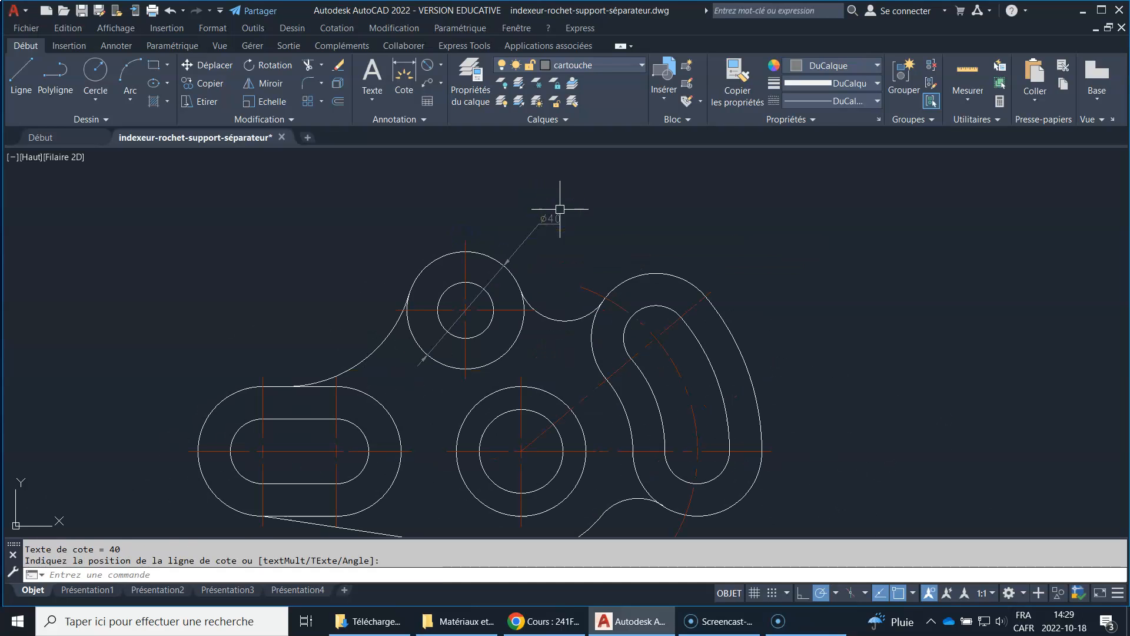
pyautogui.click(560, 209)
pyautogui.click(579, 197)
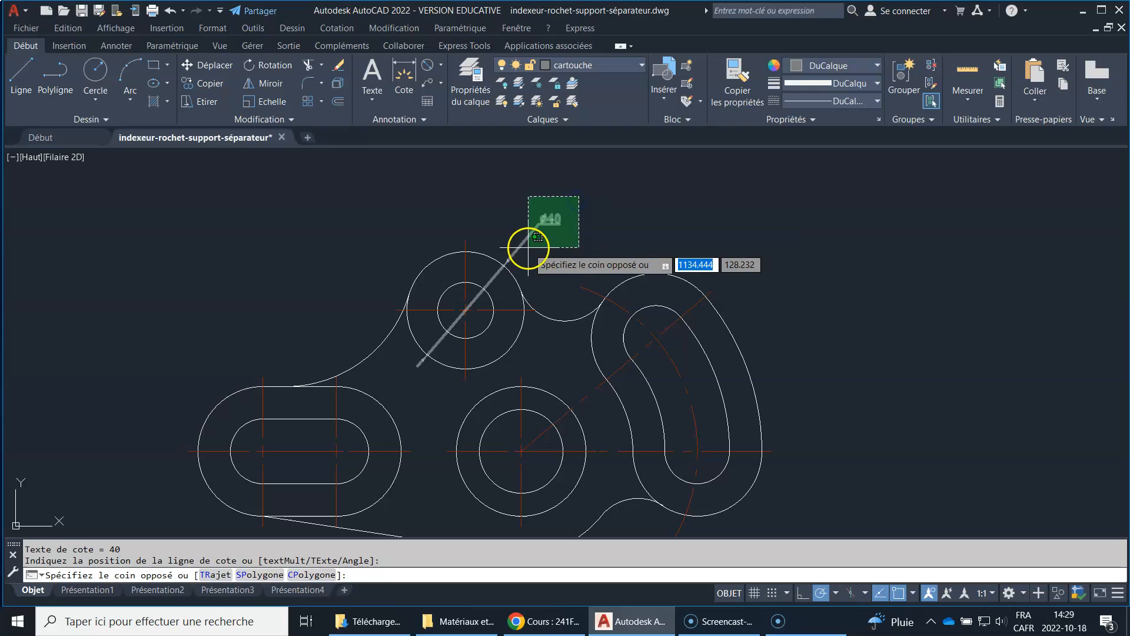
pyautogui.press('Escape')
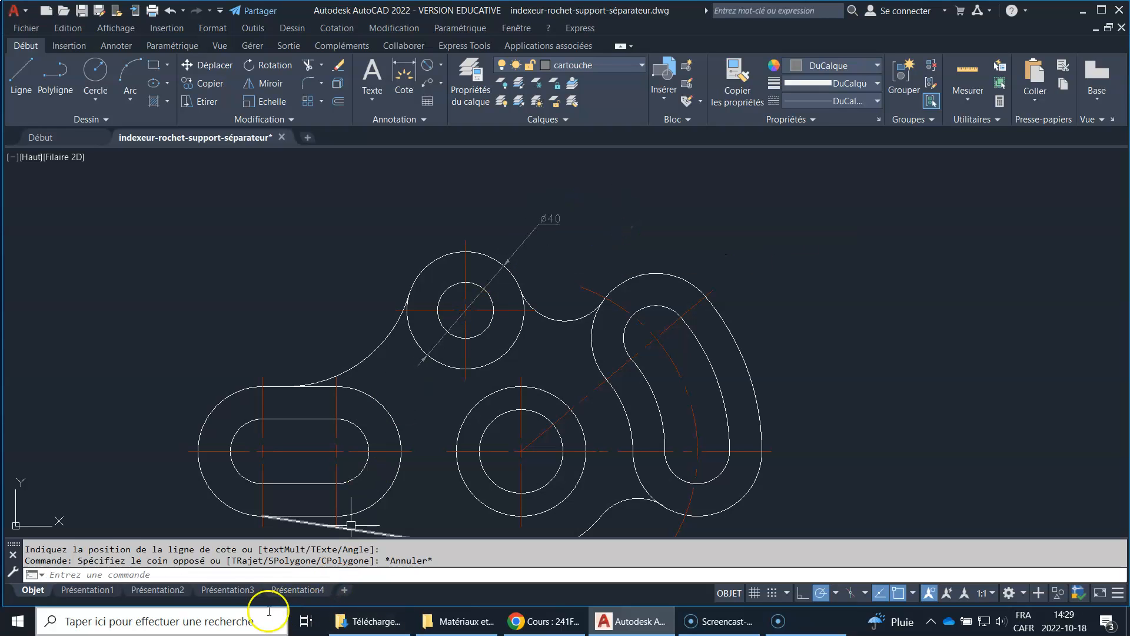
# Return to the Présentation3 layout and try to window-select the model-space diameter dimension and the plate from paper space
pyautogui.click(239, 590)
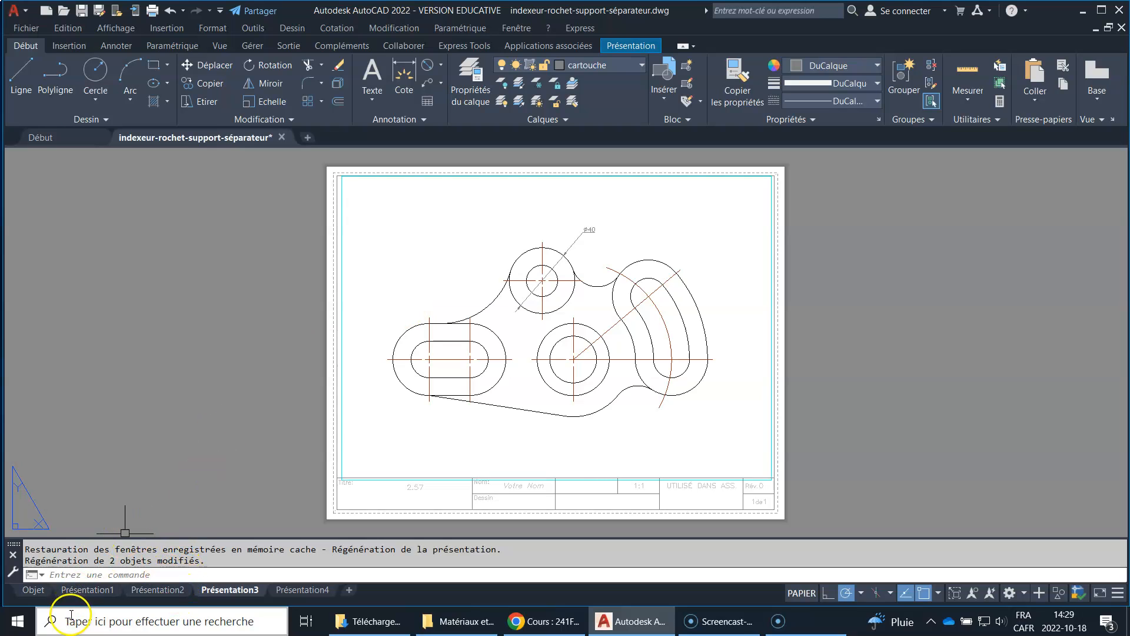
pyautogui.moveTo(565, 272); pyautogui.dragTo(535, 265, button='middle')
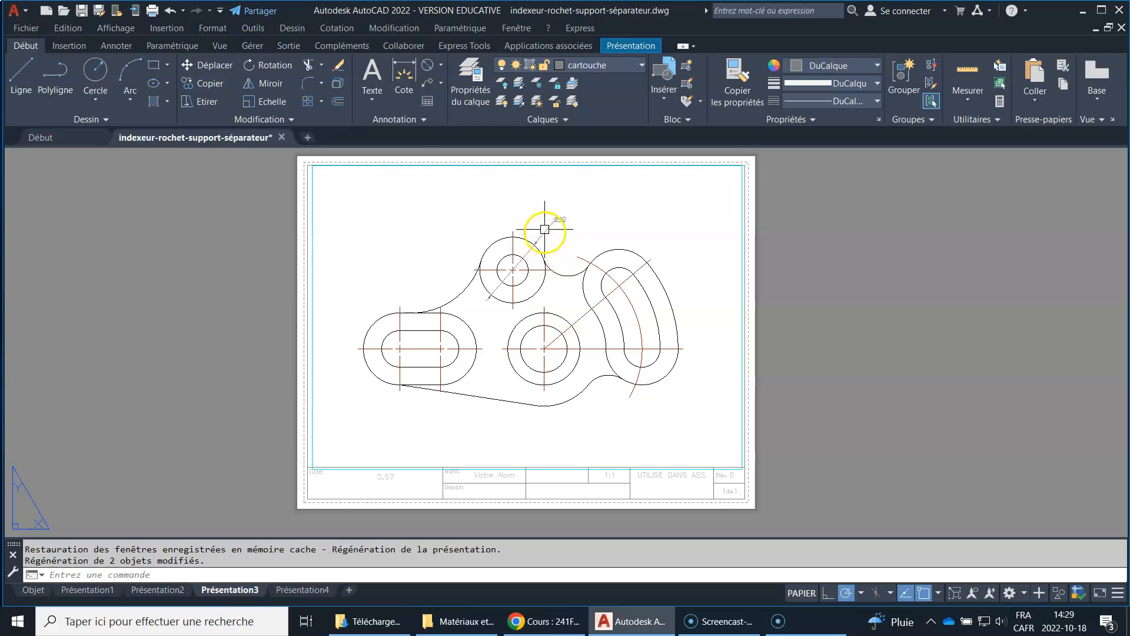
pyautogui.click(569, 201)
pyautogui.click(535, 254)
pyautogui.click(630, 206)
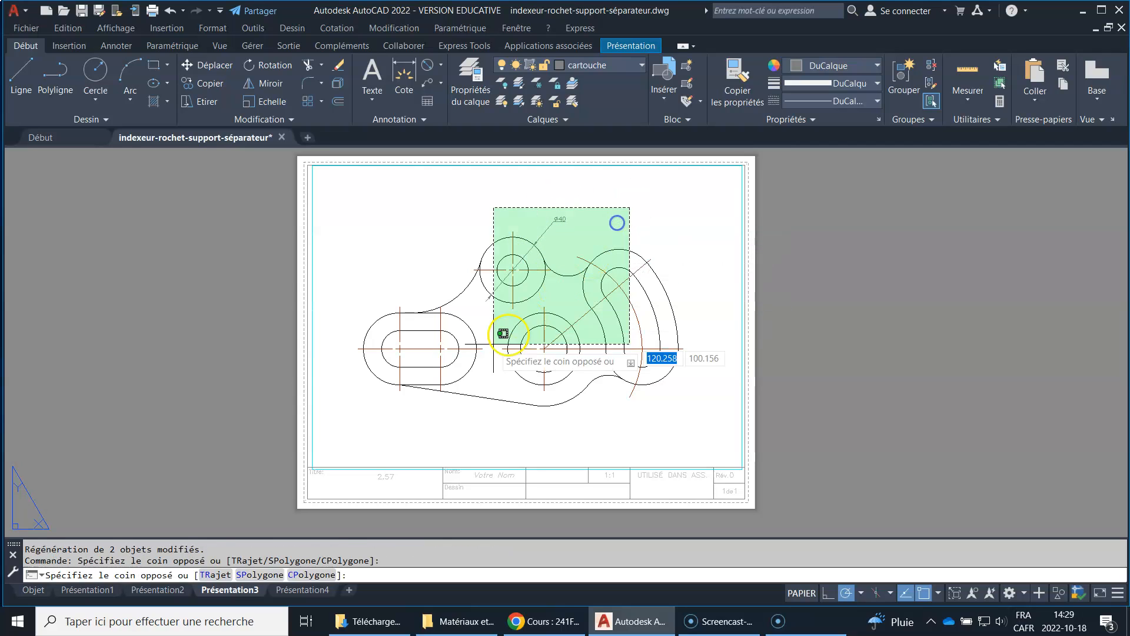
pyautogui.click(399, 421)
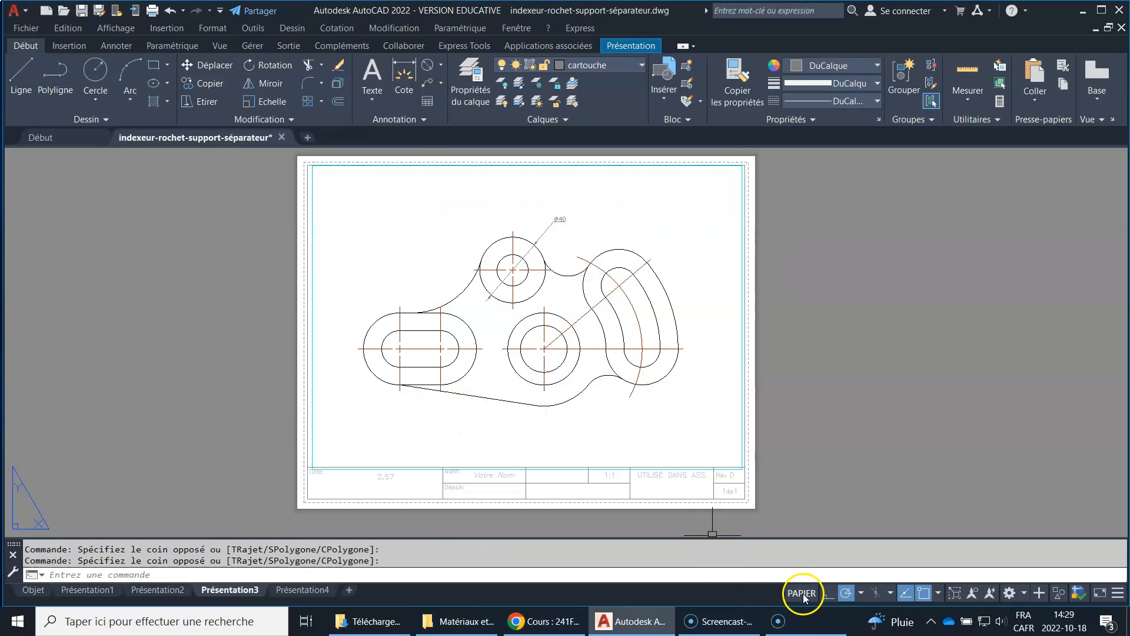
# Add a second diameter dimension to the upper boss's outer circle in paper space, with its text above and left of the circle
pyautogui.click(427, 64)
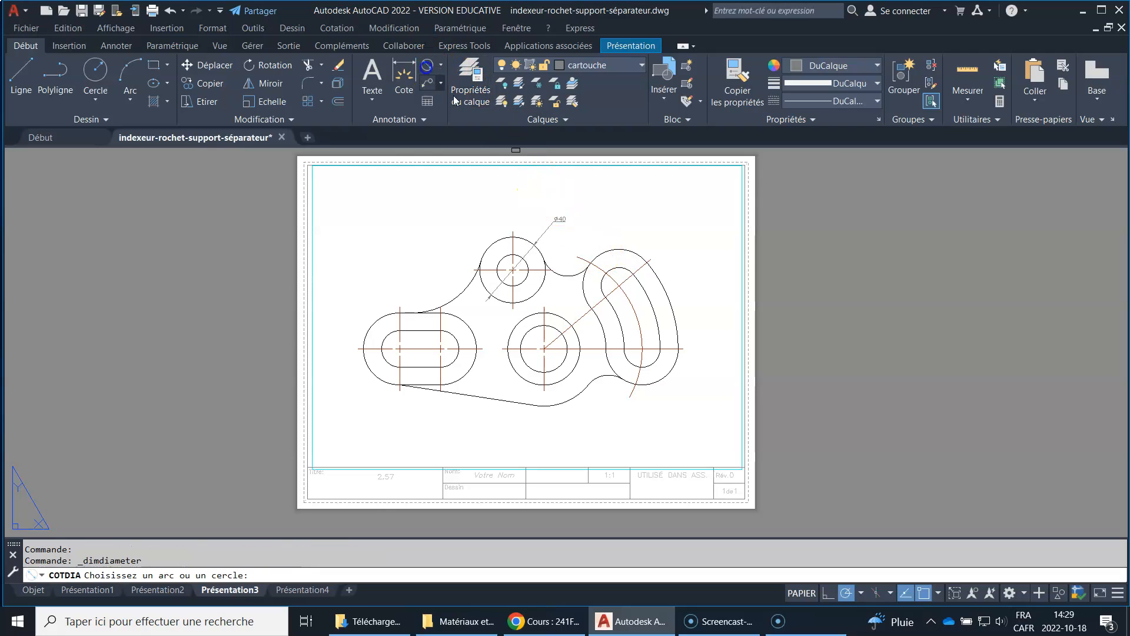
pyautogui.click(503, 239)
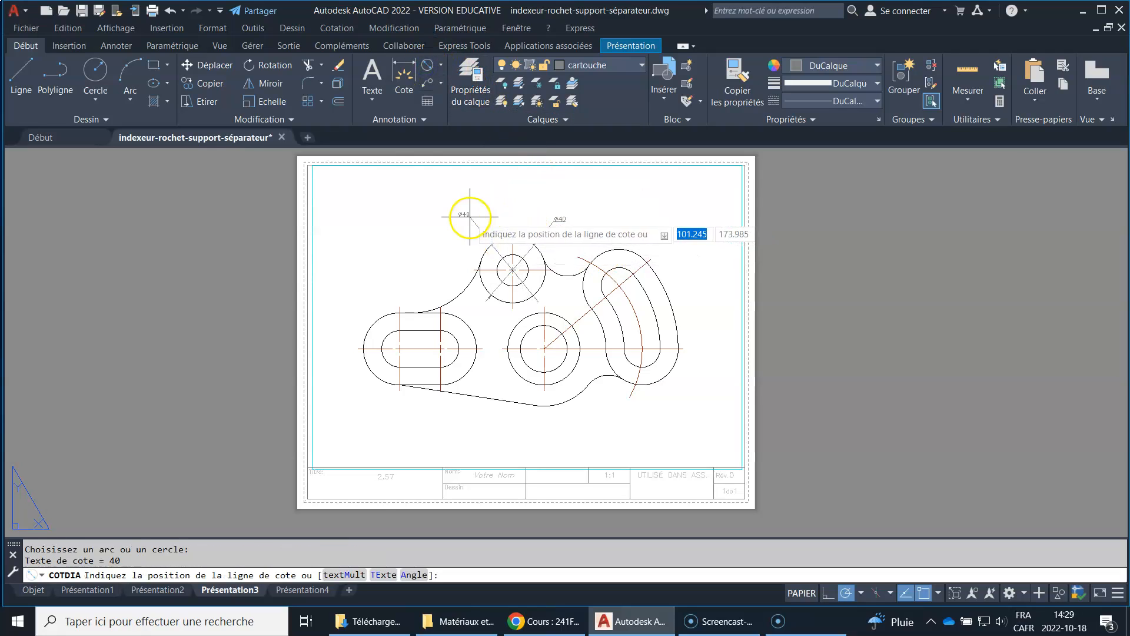
pyautogui.click(464, 217)
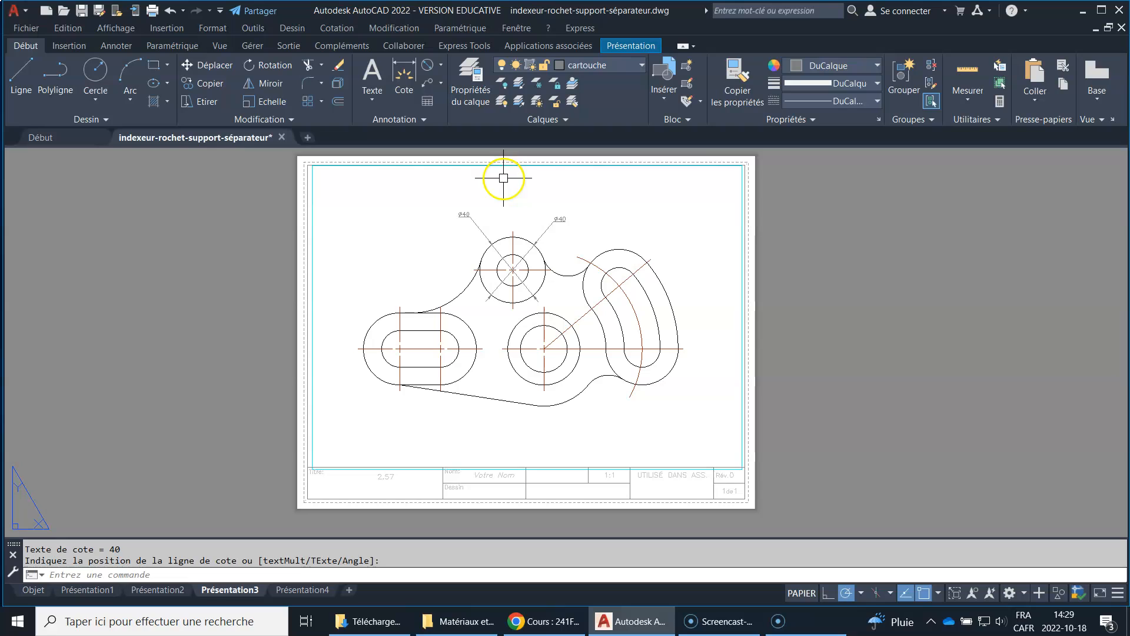
pyautogui.press('Escape')
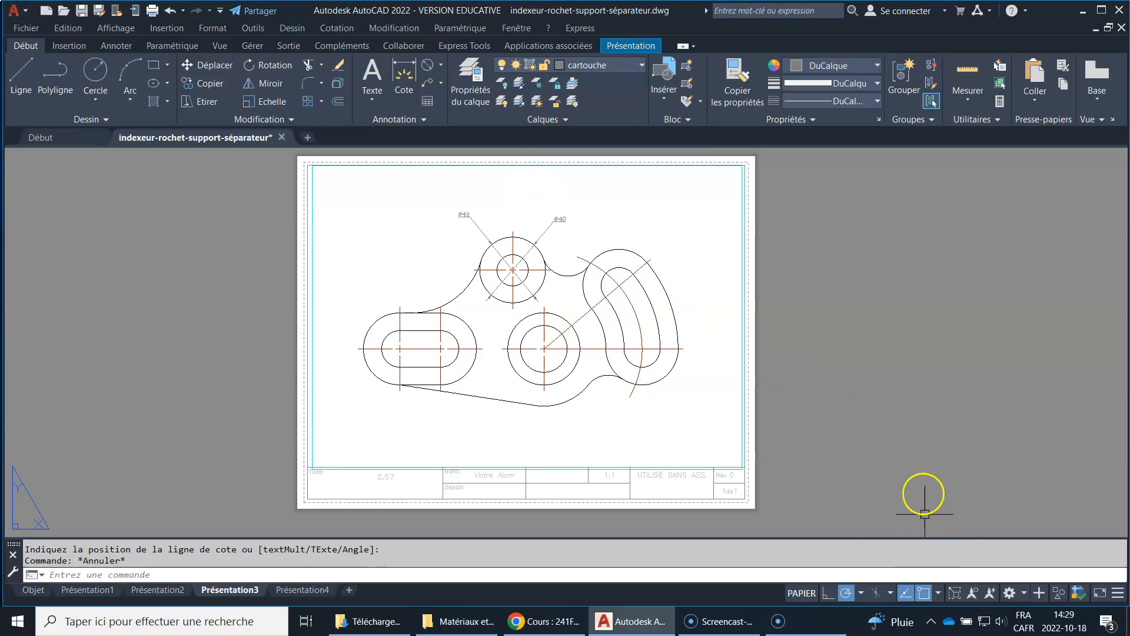
# Unlock the plate's viewport on the sheet and activate the model space inside it
pyautogui.click(743, 443)
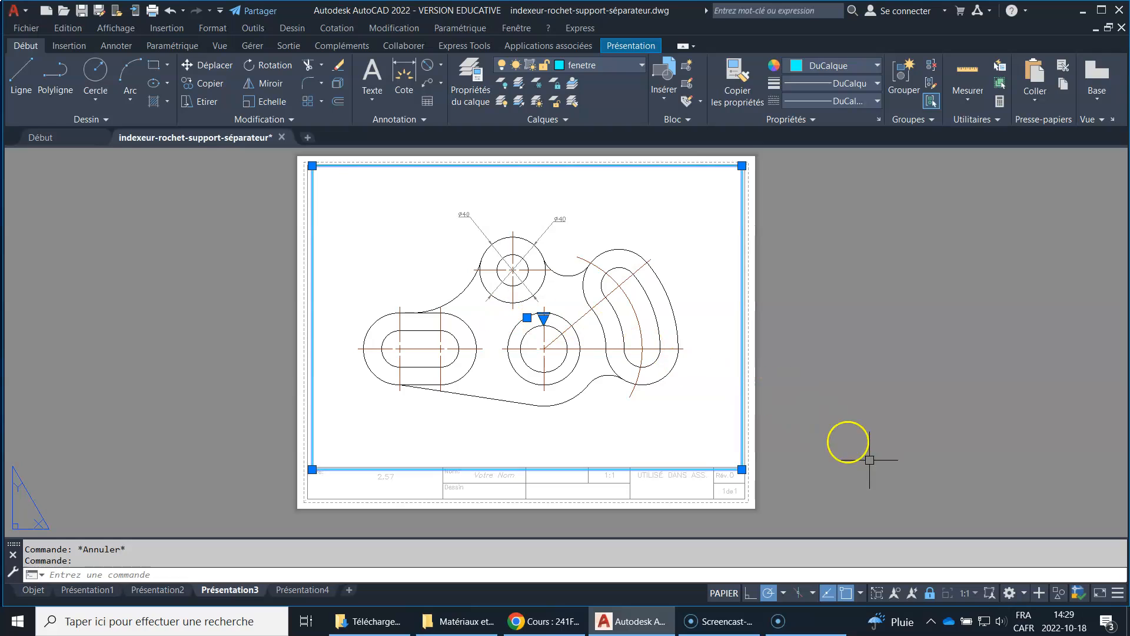
pyautogui.click(931, 598)
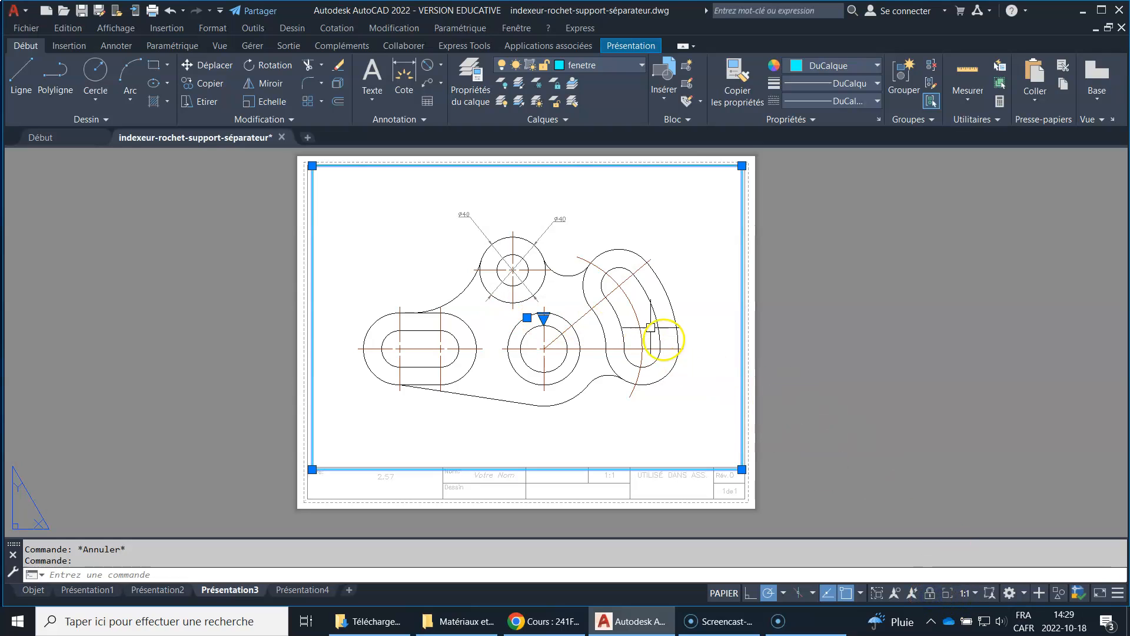
pyautogui.moveTo(605, 301)
pyautogui.mouseDown(button='middle')
pyautogui.moveTo(577, 315)
pyautogui.moveTo(619, 294)
pyautogui.mouseUp(button='middle')
pyautogui.doubleClick(596, 267)
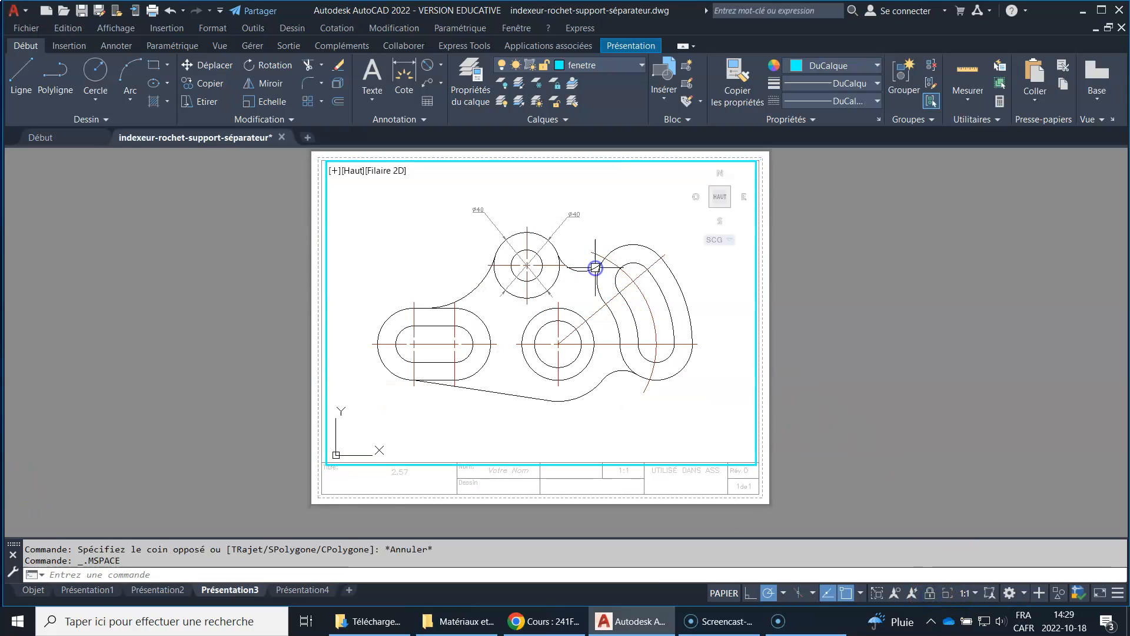
# Pan the plate within the active viewport and undo that pan
pyautogui.moveTo(578, 326); pyautogui.dragTo(537, 339, button='middle')
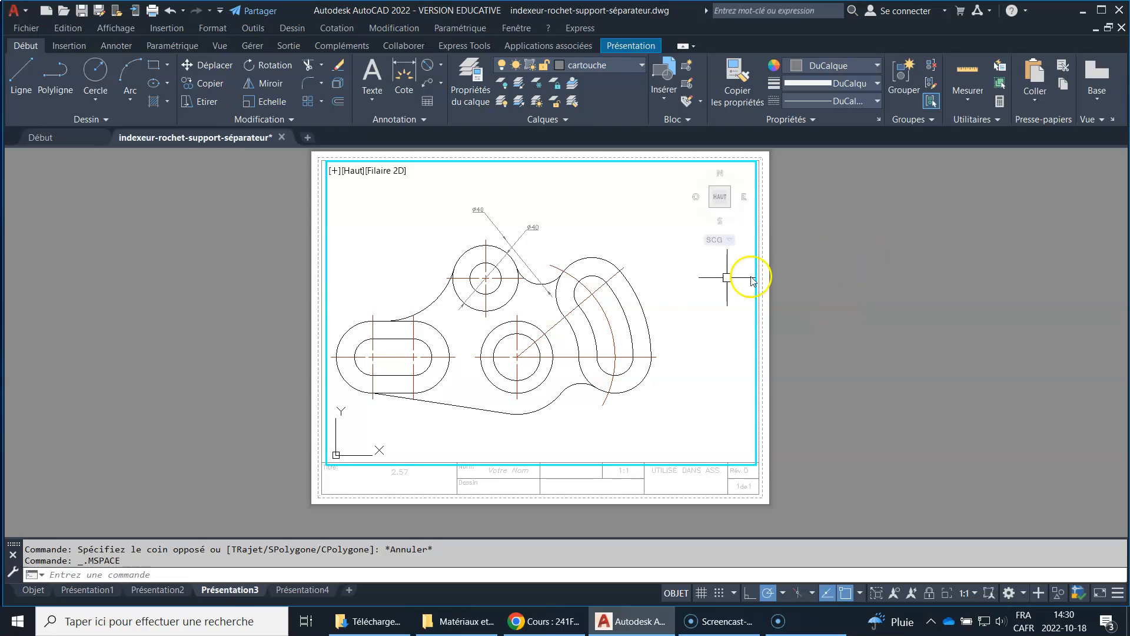
pyautogui.click(172, 11)
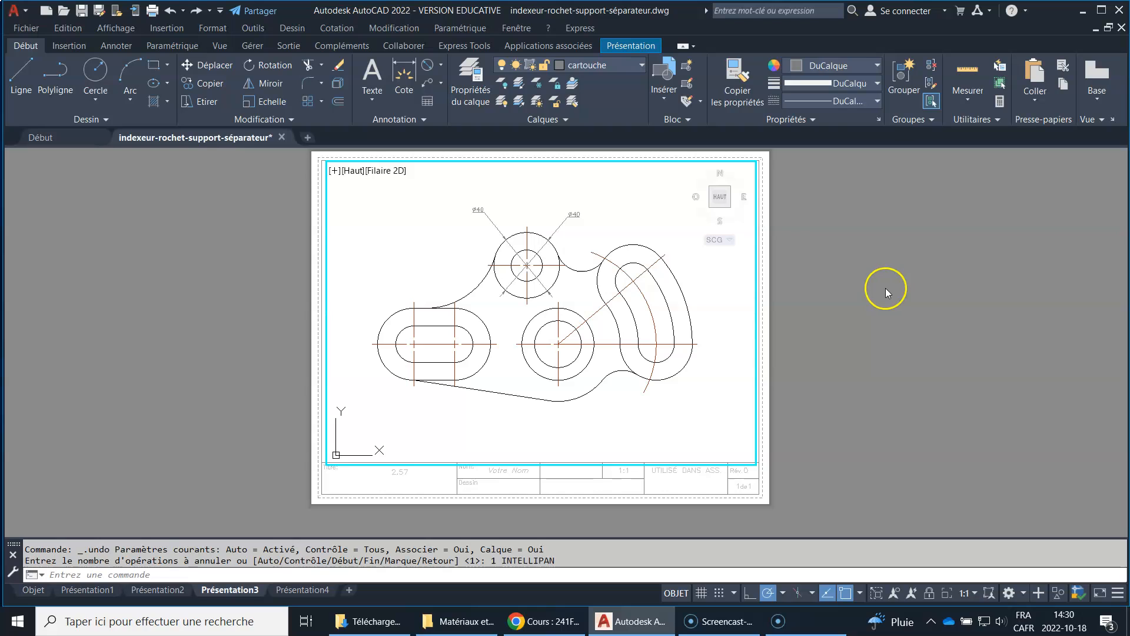
# Return to paper space and delete the paper-space diameter dimension above and left of the upper boss
pyautogui.doubleClick(885, 290)
pyautogui.click(510, 193)
pyautogui.click(459, 222)
pyautogui.press('Delete')
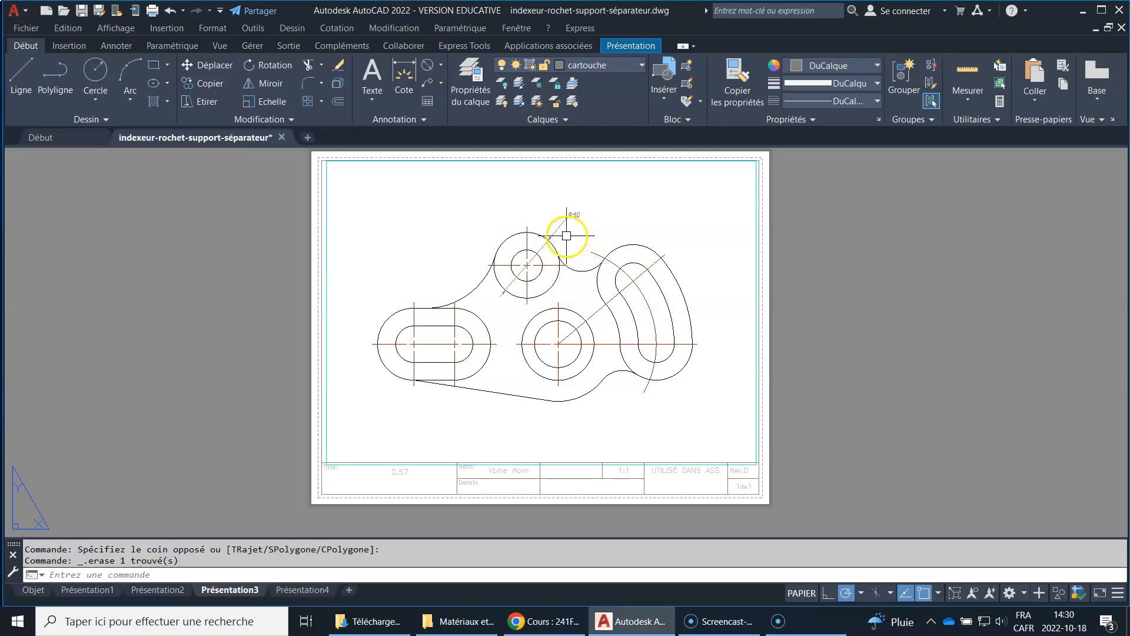
pyautogui.moveTo(575, 235); pyautogui.dragTo(551, 250, button='middle')
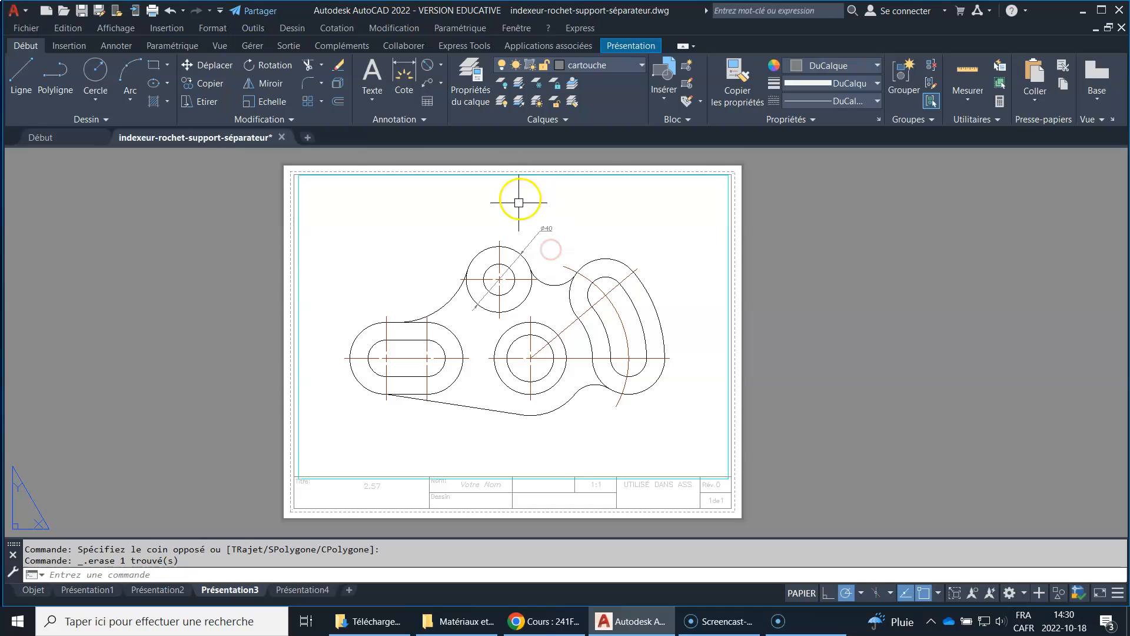
# Examine the fit options and measurement scale factor of the ISO-25 dimension style, and close it without applying changes
pyautogui.click(116, 45)
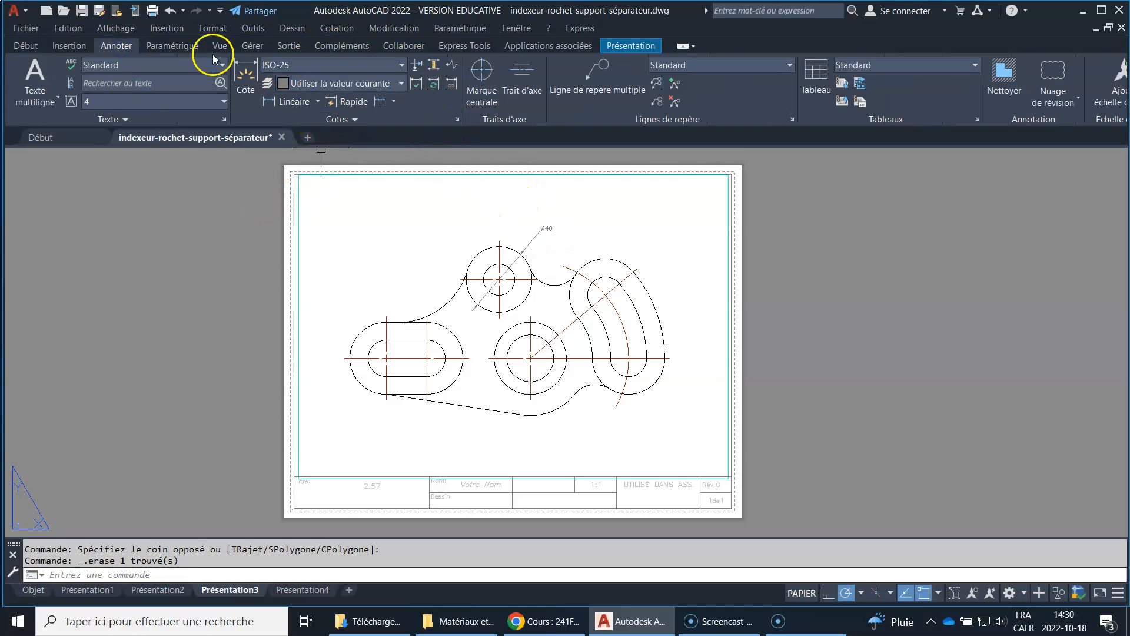
pyautogui.click(458, 119)
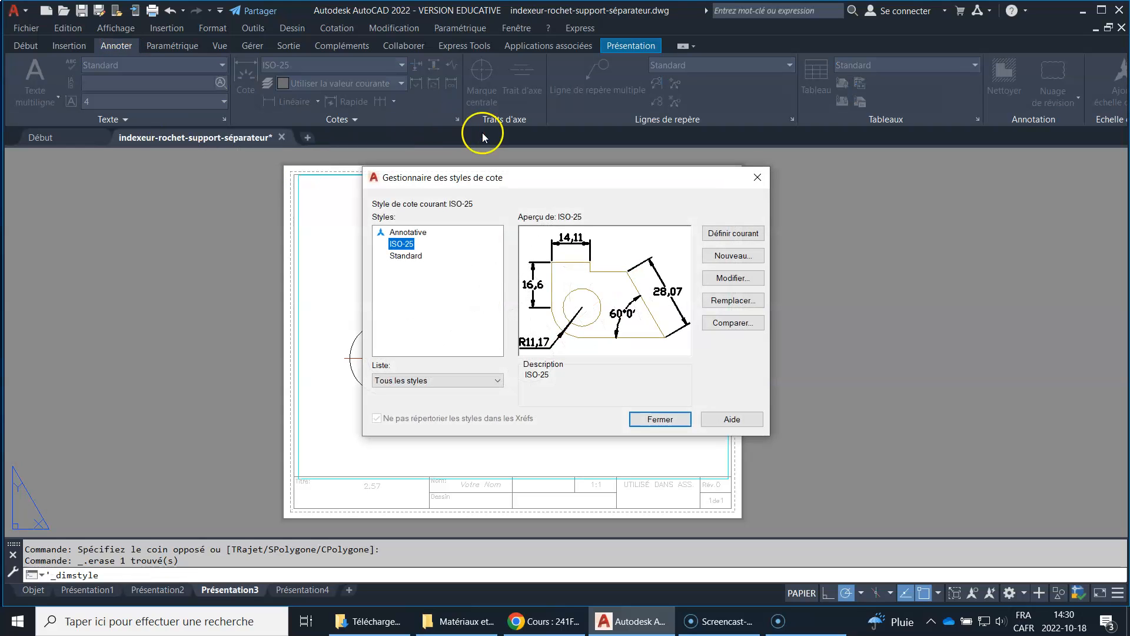
pyautogui.click(741, 278)
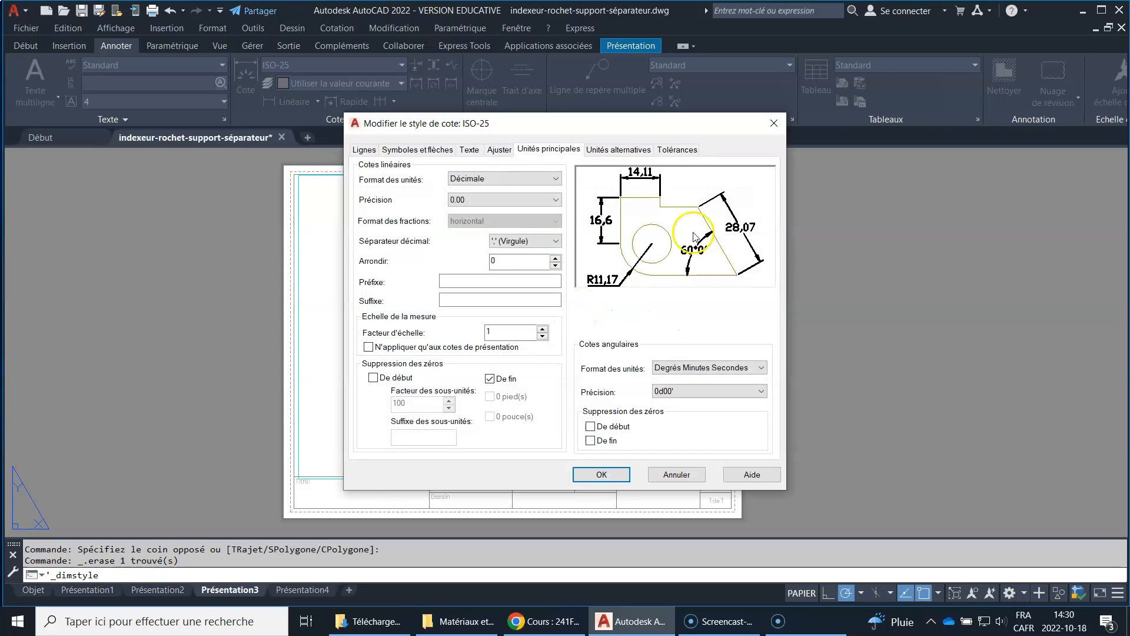
pyautogui.click(500, 151)
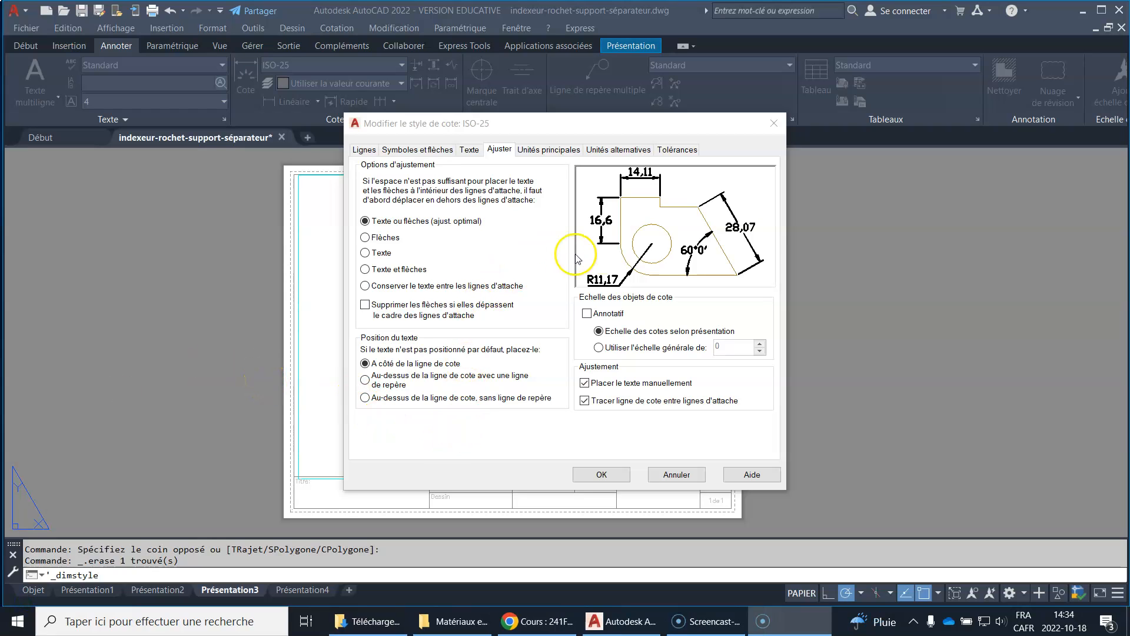
pyautogui.click(562, 154)
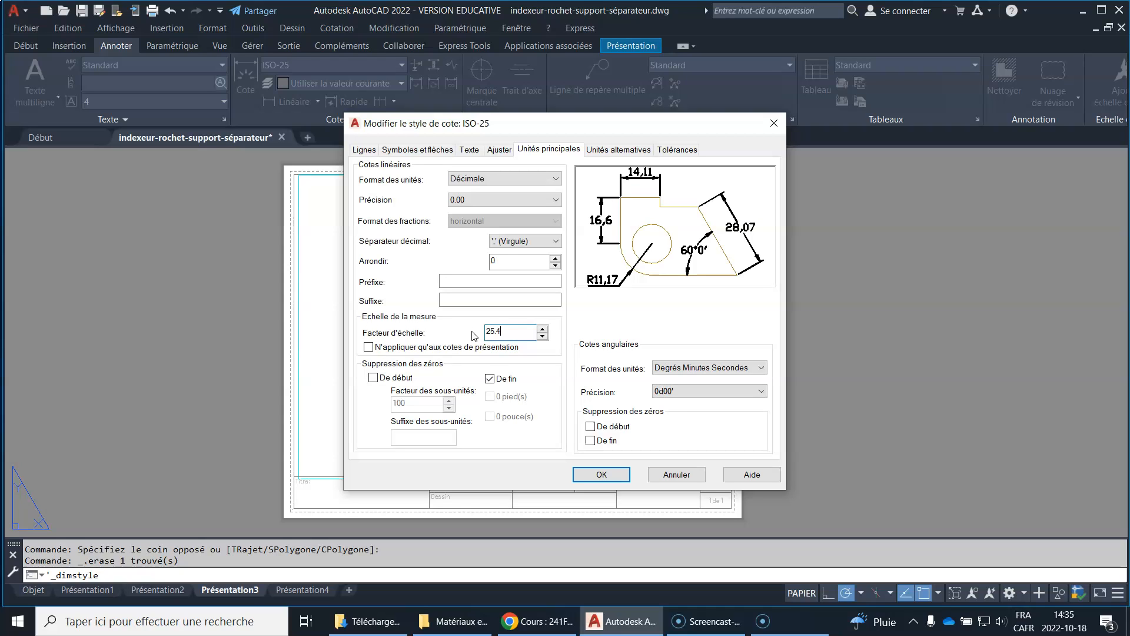
pyautogui.write('1')
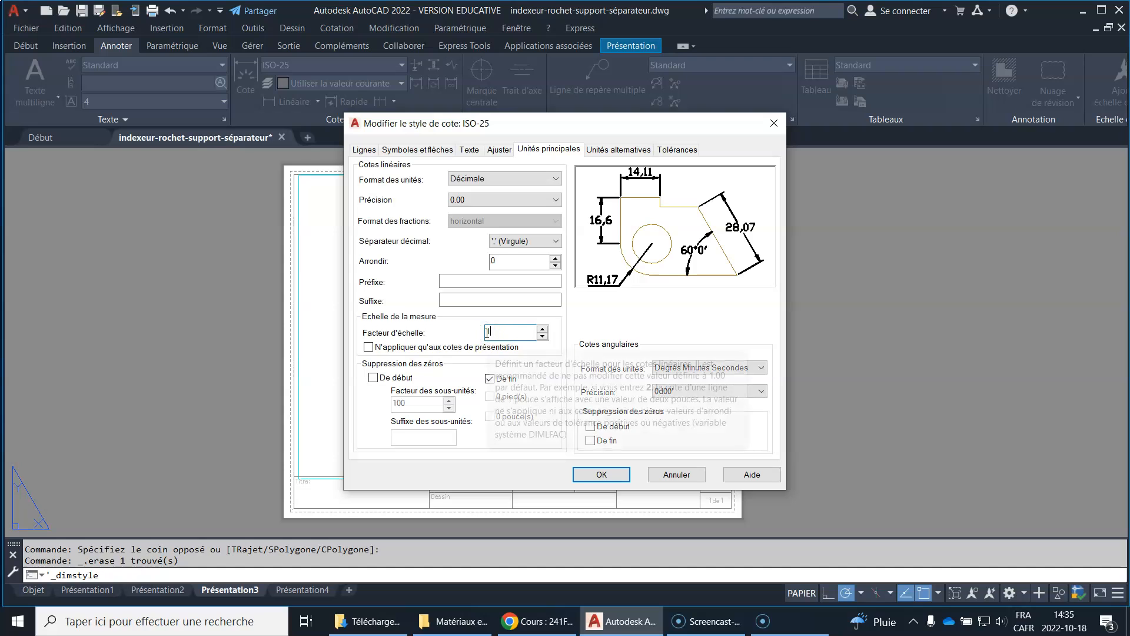
pyautogui.click(677, 474)
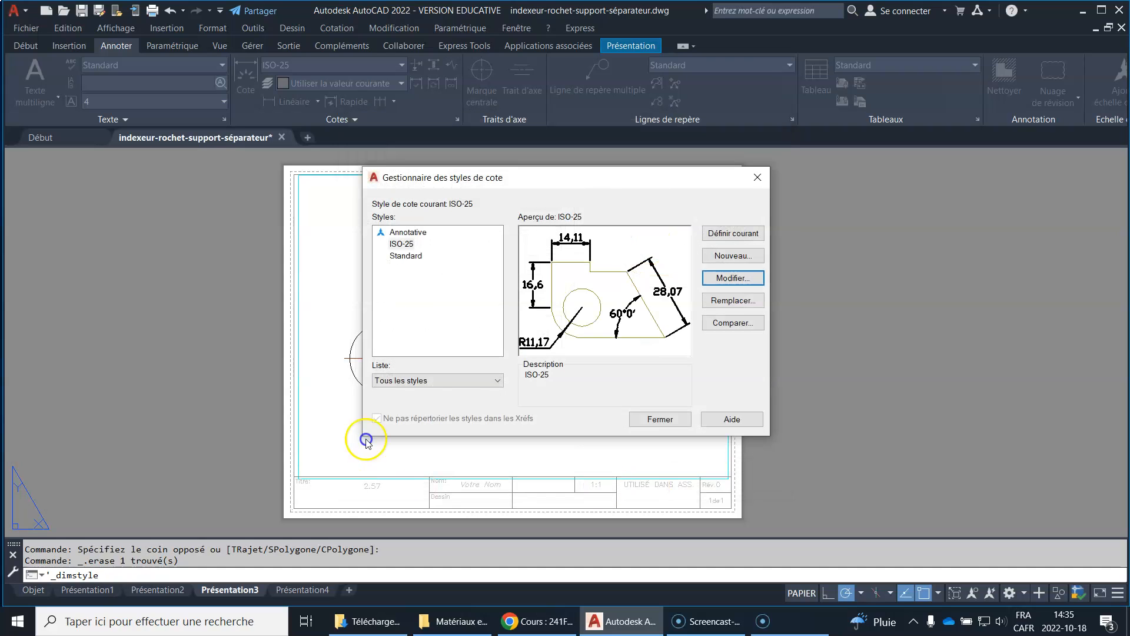
pyautogui.click(661, 419)
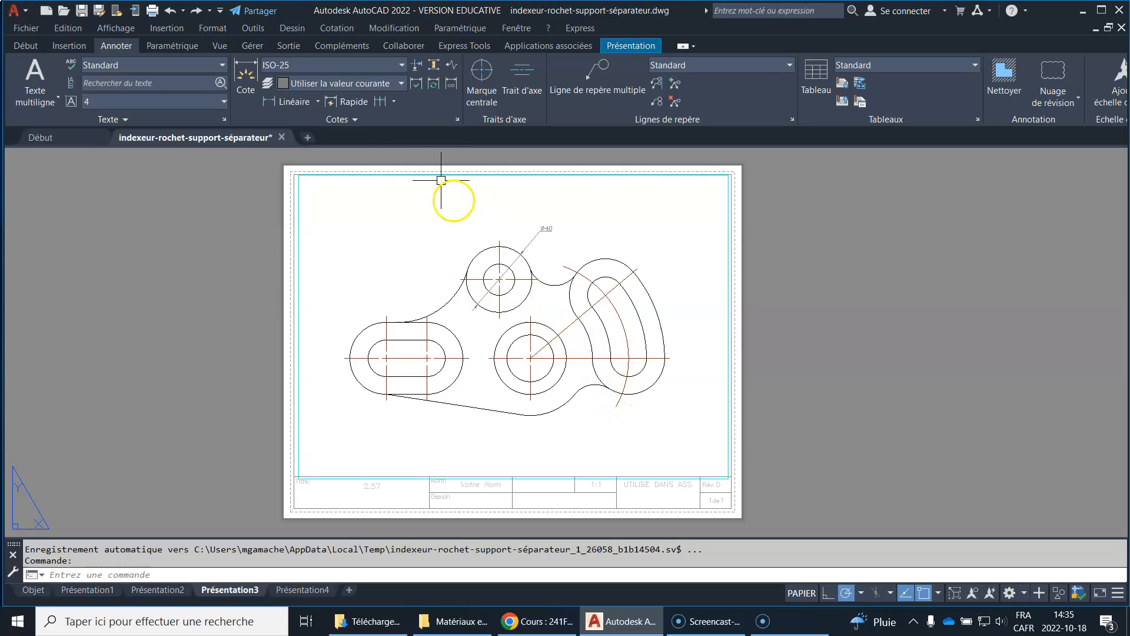
# Add a horizontal linear dimension in paper space from the slot's left centreline to the central boss's centreline, placed below the plate
pyautogui.click(296, 101)
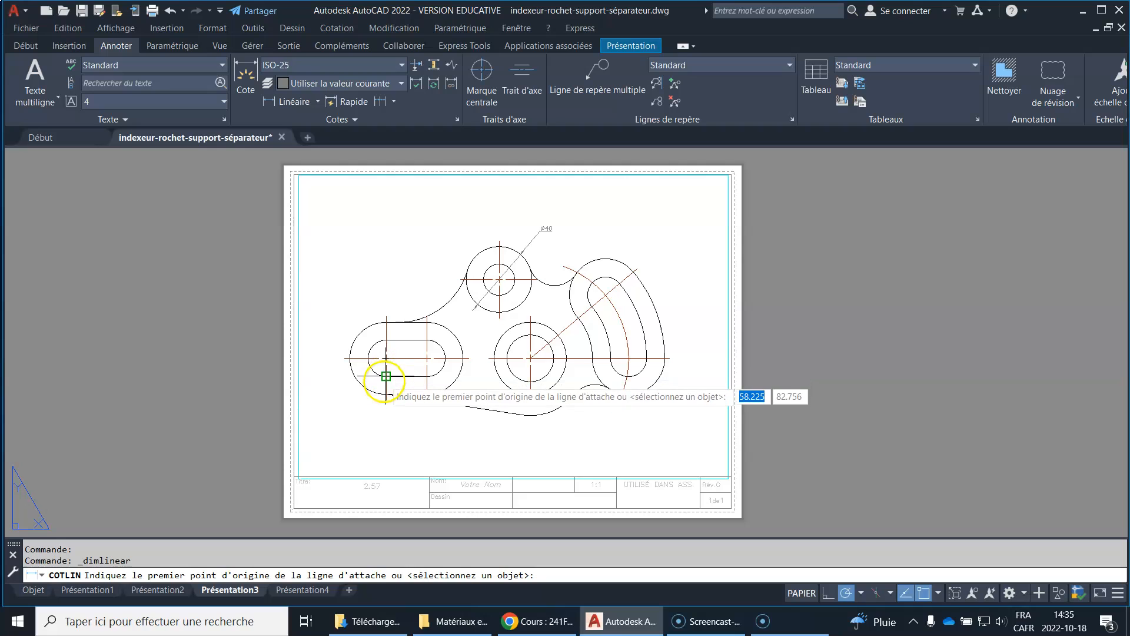
pyautogui.click(386, 394)
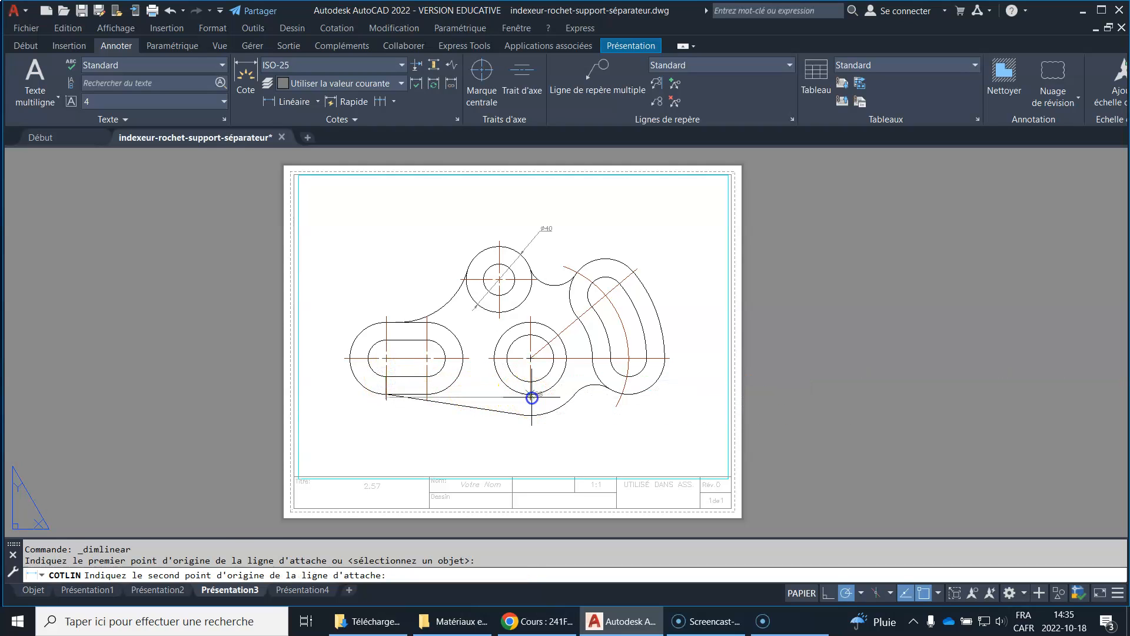
pyautogui.click(530, 394)
pyautogui.click(455, 435)
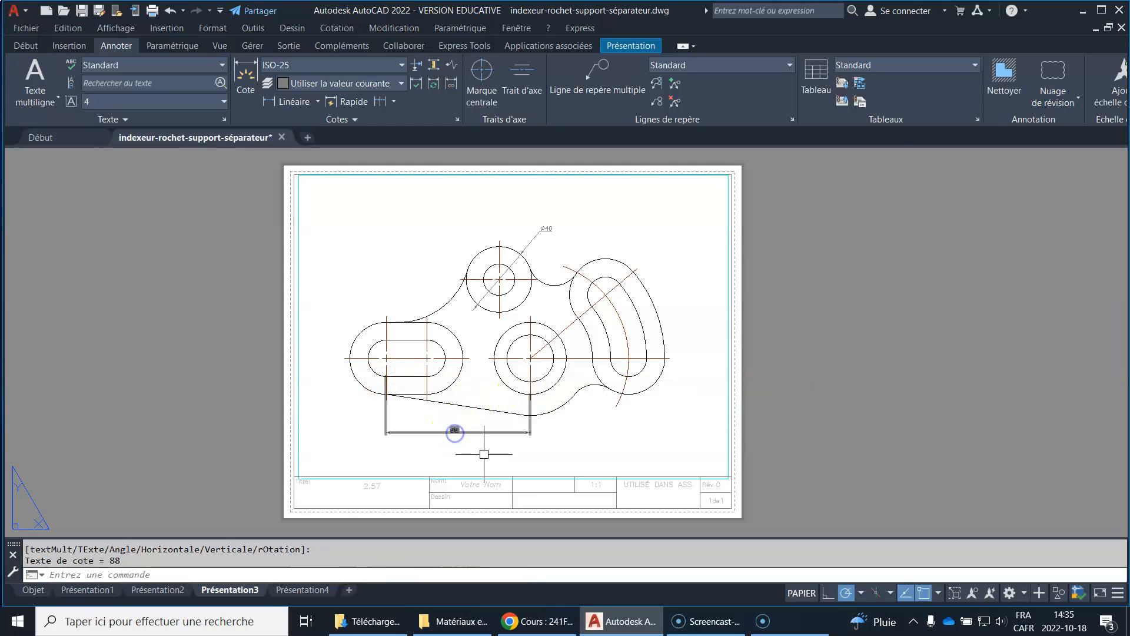
pyautogui.scroll(2, 457, 436)
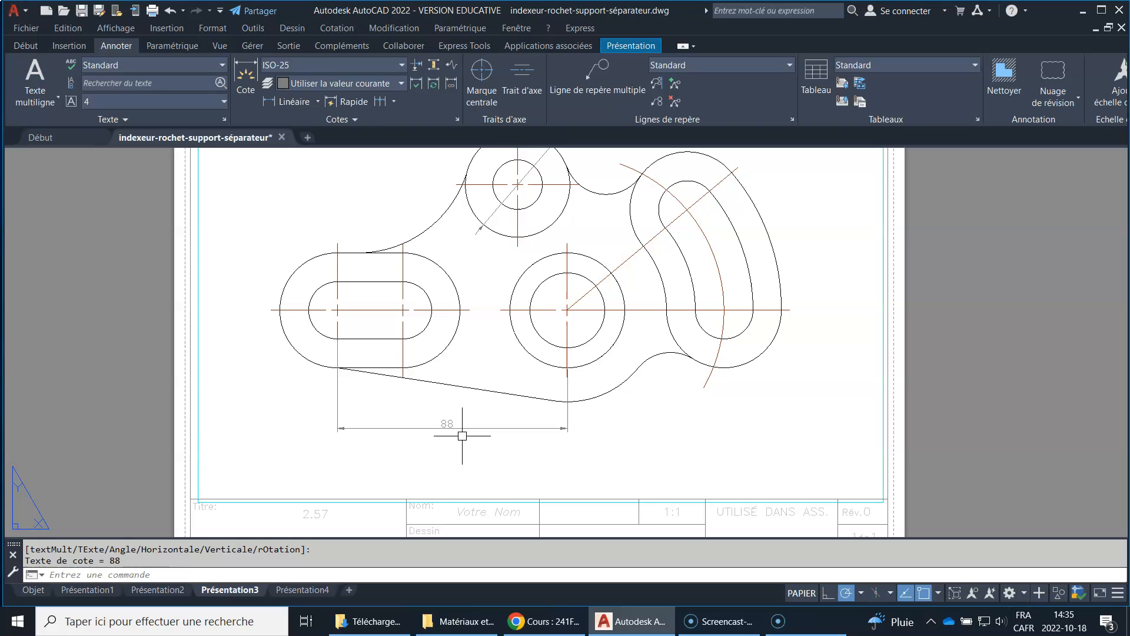
pyautogui.scroll(-2, 462, 436)
# Delete the paper-space linear dimension below the plate
pyautogui.click(467, 420)
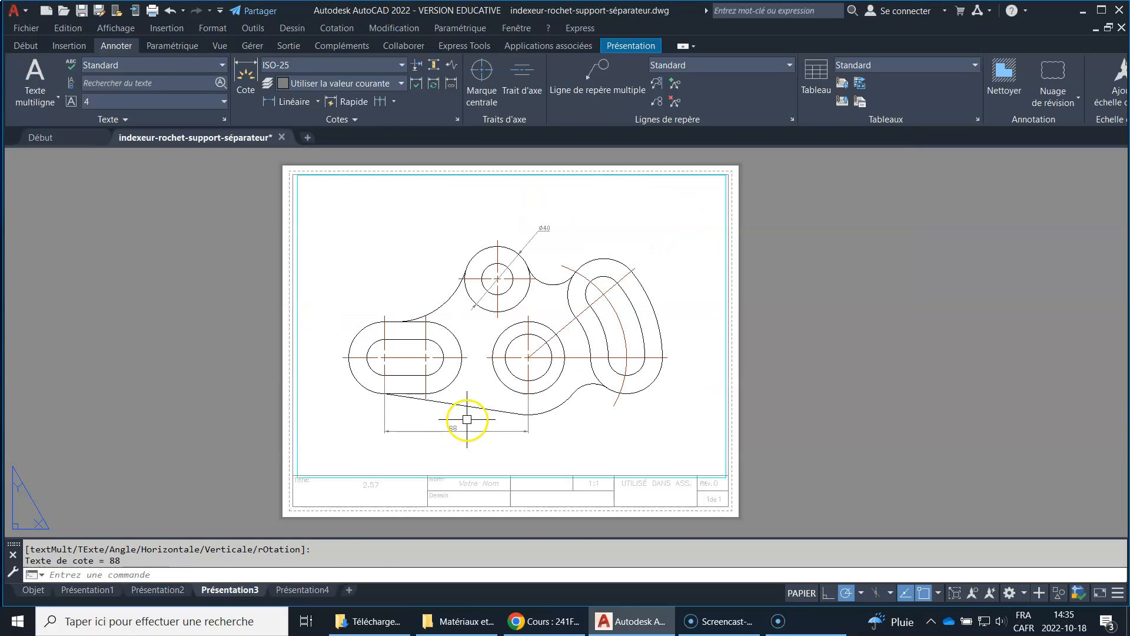
pyautogui.click(439, 449)
pyautogui.press('Delete')
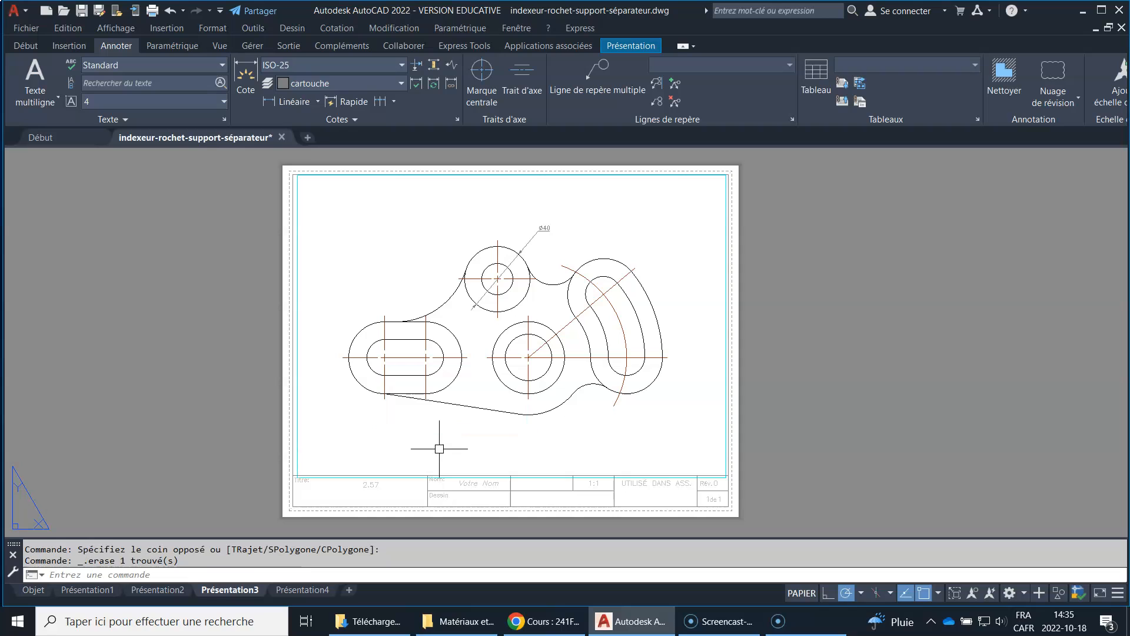
# Activate model space in the viewport and add a linear dimension between the left slot's two vertical centrelines, placed below the slot
pyautogui.click(796, 594)
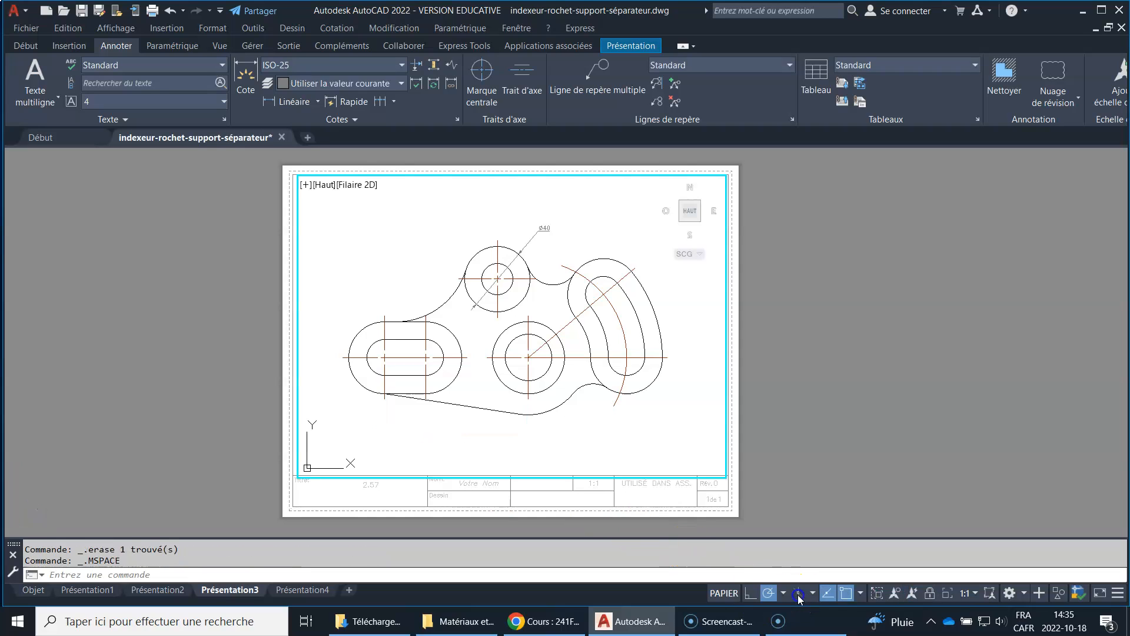
pyautogui.click(292, 101)
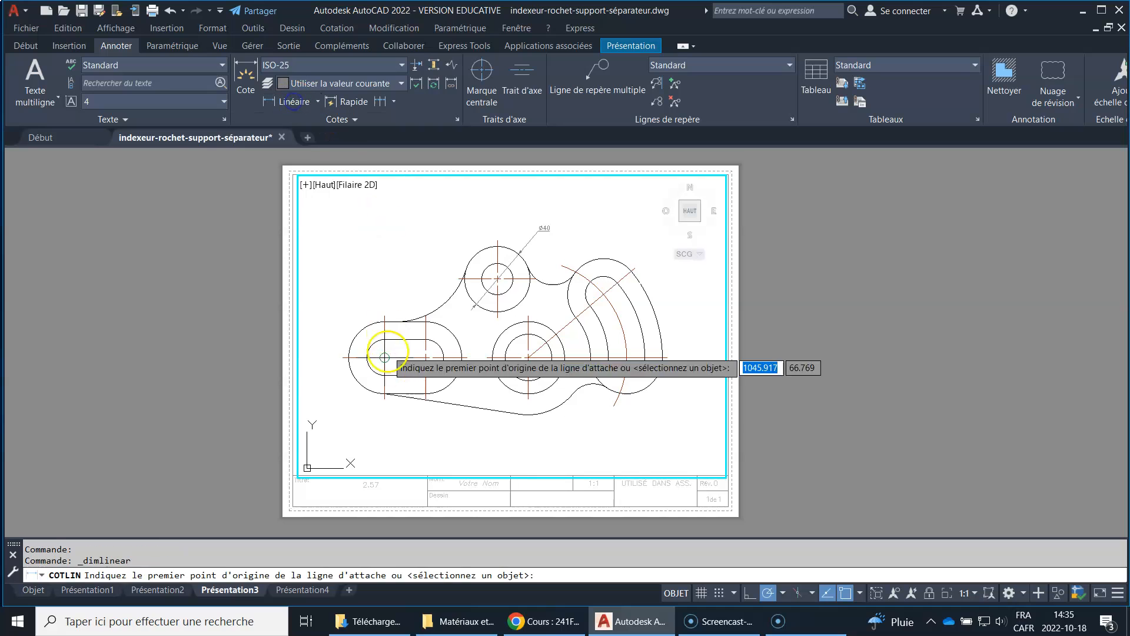
pyautogui.click(384, 393)
pyautogui.click(427, 394)
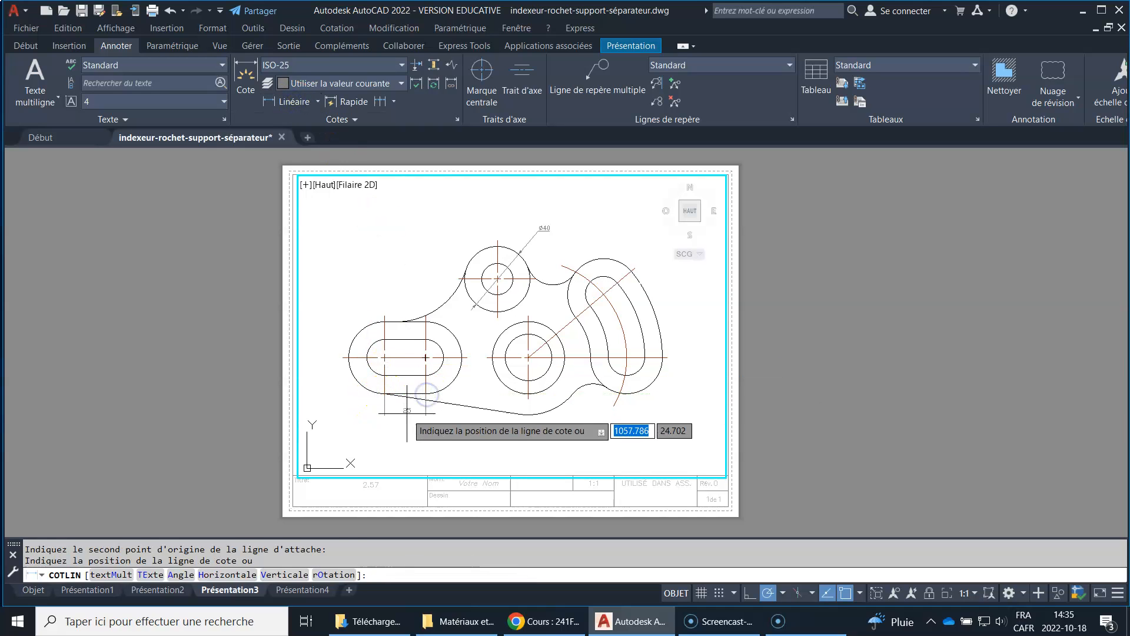
pyautogui.click(416, 414)
pyautogui.scroll(4, 415, 410)
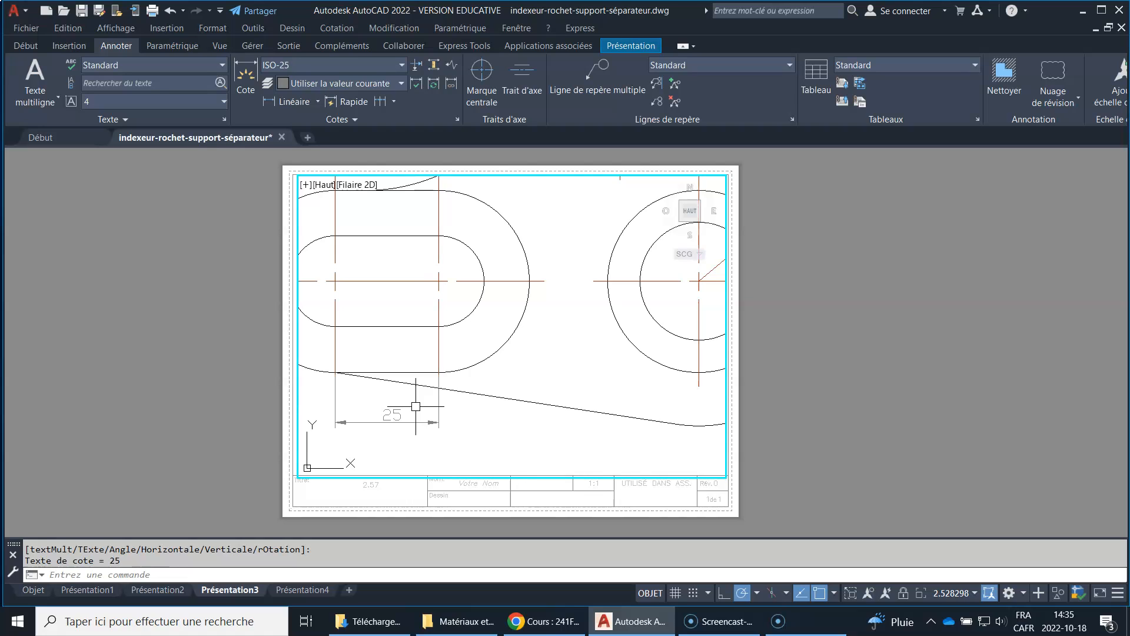
pyautogui.scroll(-4, 416, 406)
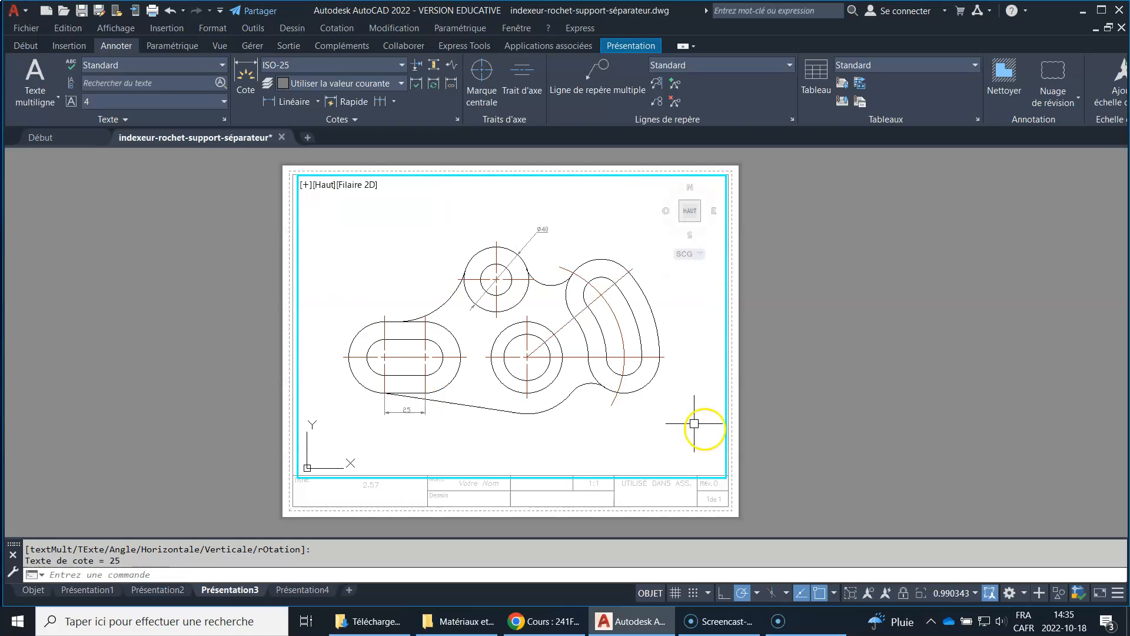
# Restore the viewport scale to 1:1, recentre the plate in it and lock the viewport
pyautogui.click(977, 594)
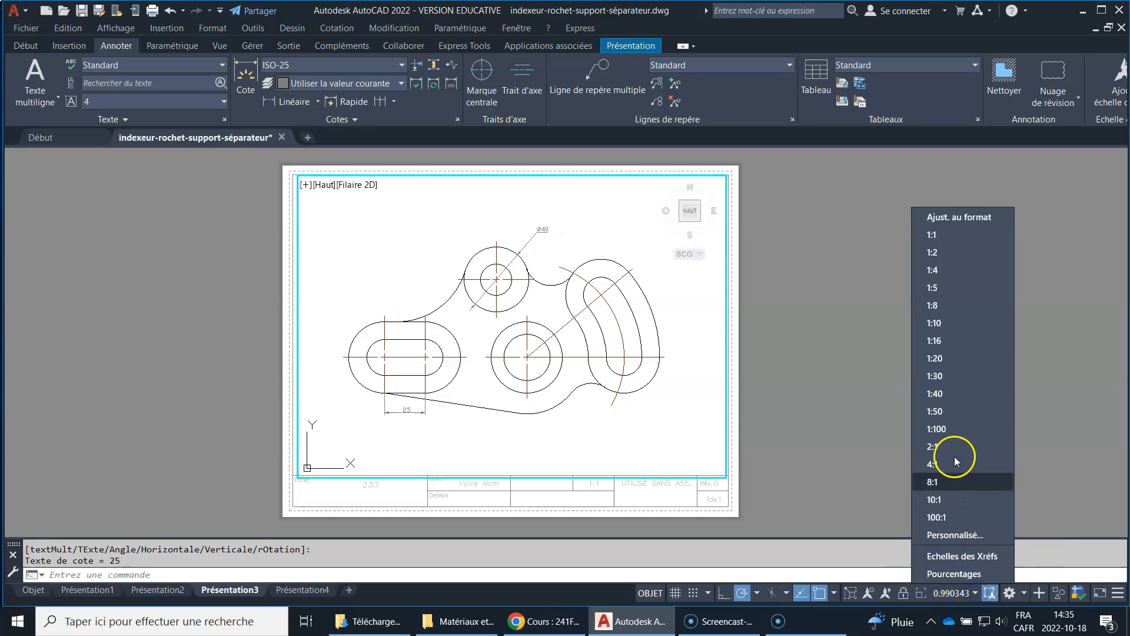
pyautogui.click(951, 226)
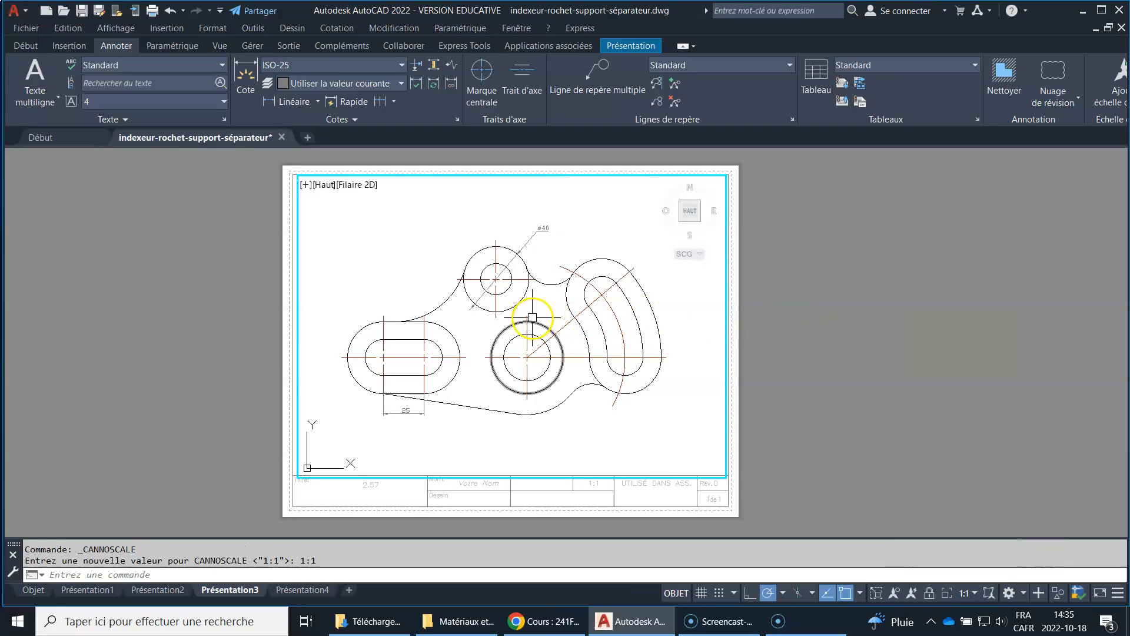
pyautogui.moveTo(529, 314); pyautogui.dragTo(538, 309, button='middle')
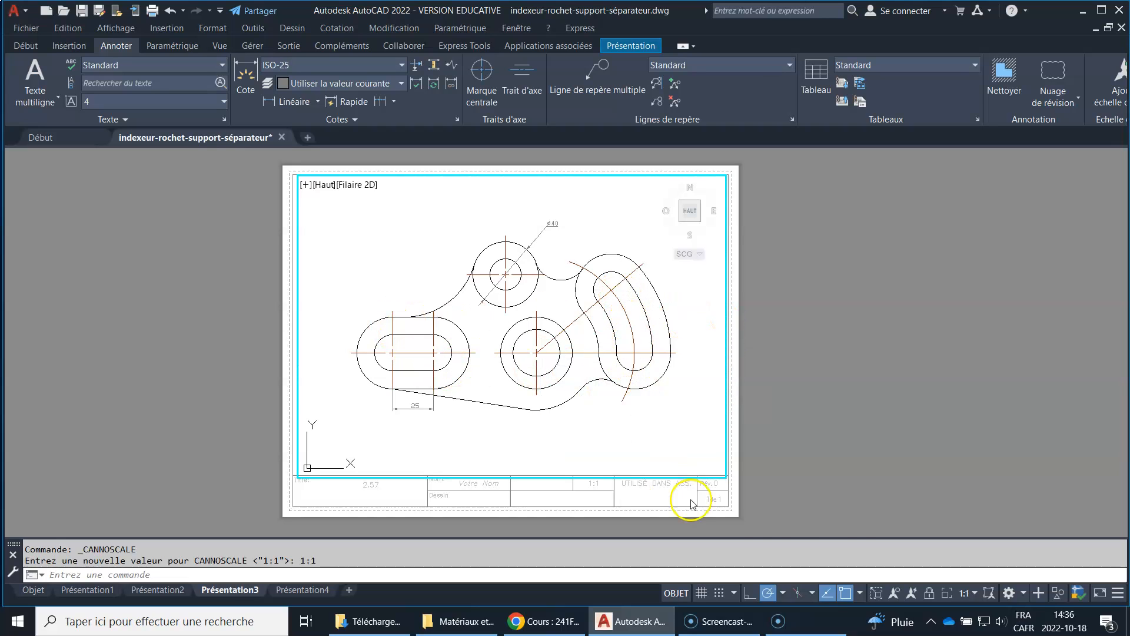
pyautogui.click(929, 593)
# In the model view, delete the curved slot's arc-shaped centreline and regenerate the drawing
pyautogui.click(41, 587)
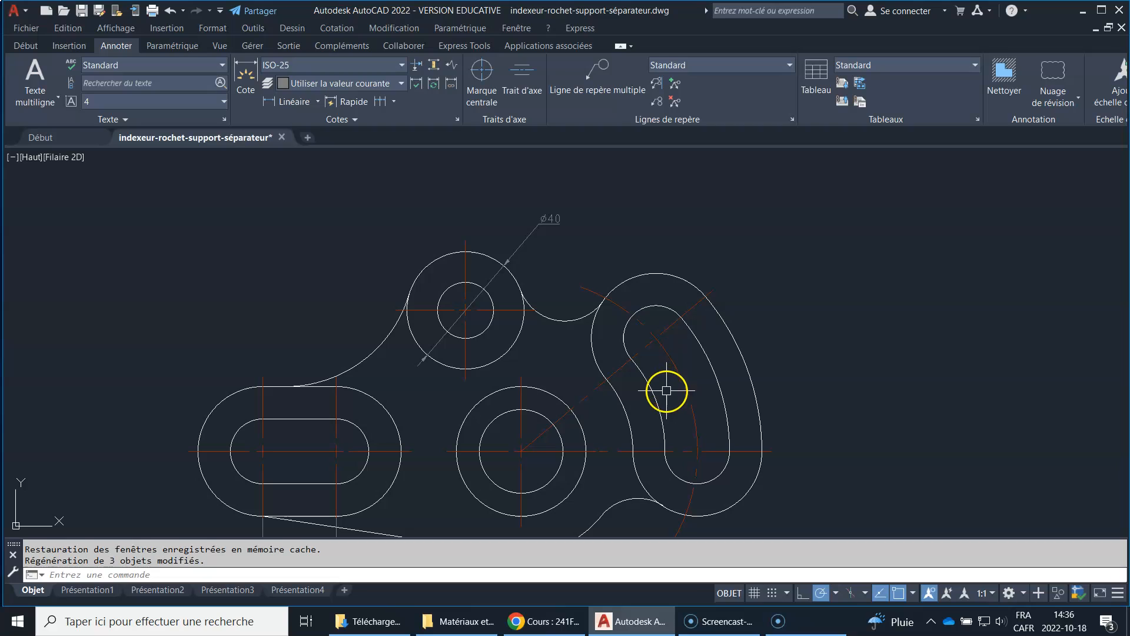
pyautogui.click(676, 366)
pyautogui.press('Delete')
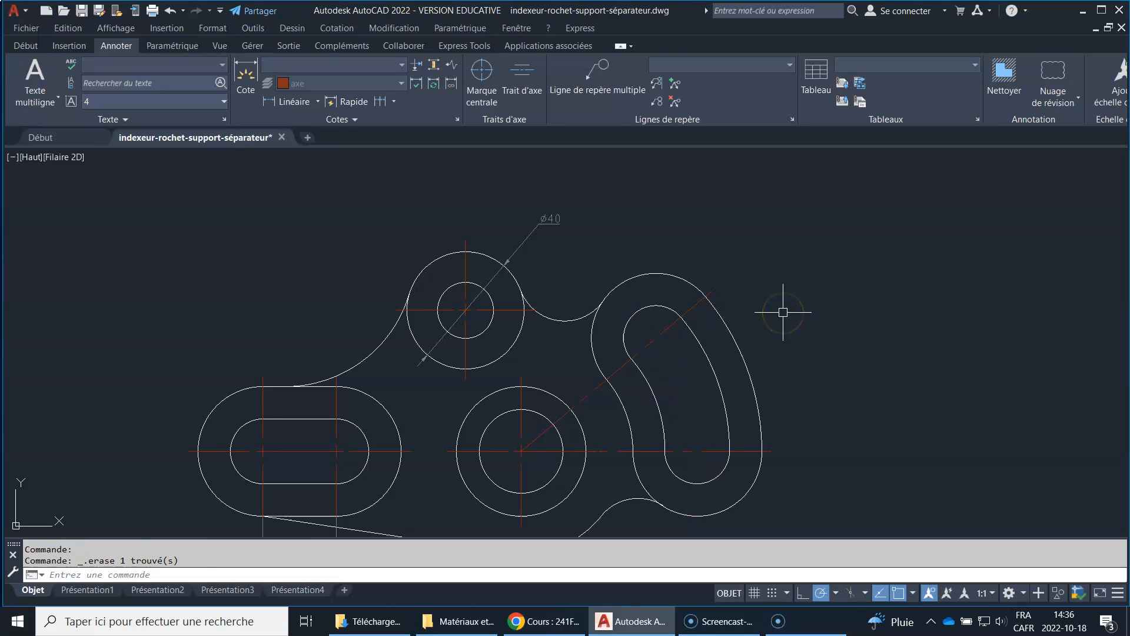
pyautogui.write('regen')
pyautogui.press('Return')
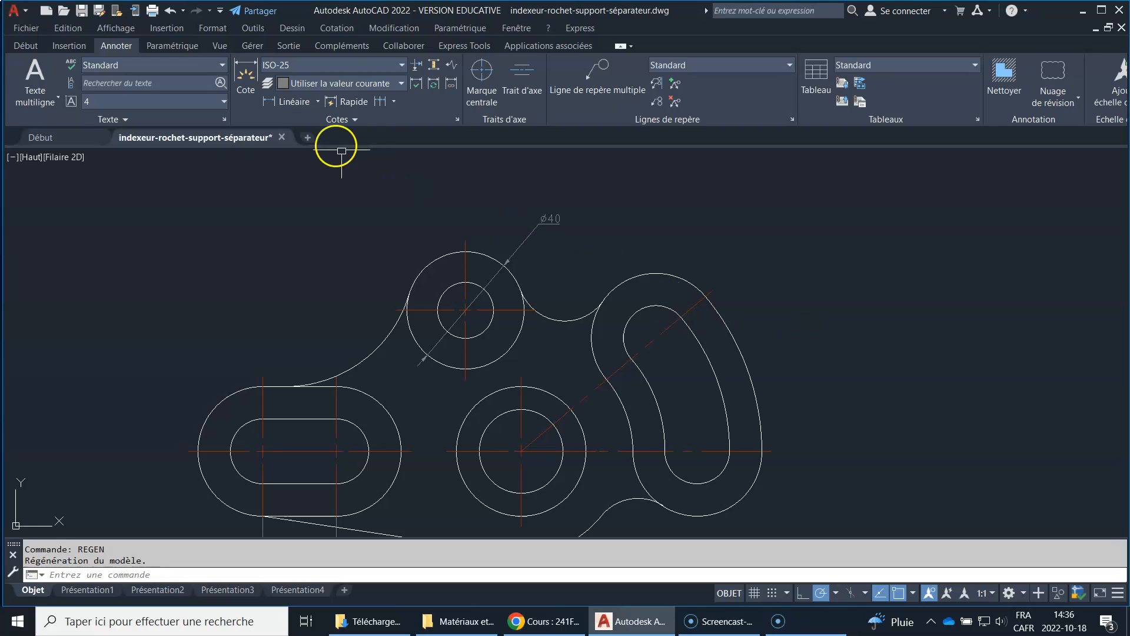
# Undo the deletion of the arc centreline and return to the Présentation3 layout
pyautogui.click(171, 11)
pyautogui.click(310, 562)
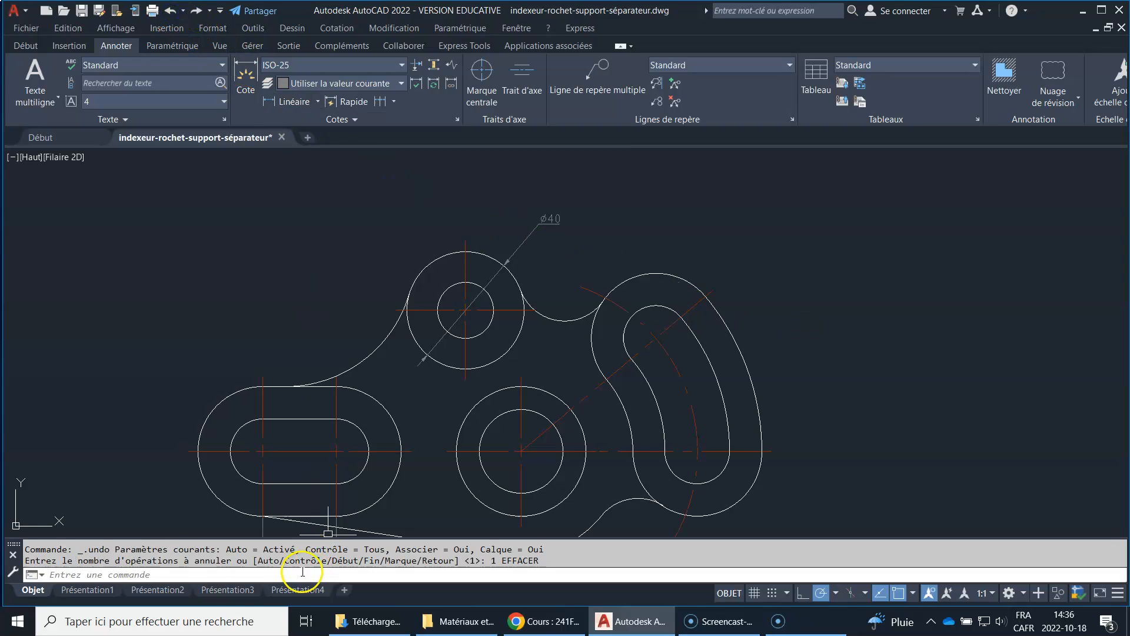
pyautogui.click(240, 591)
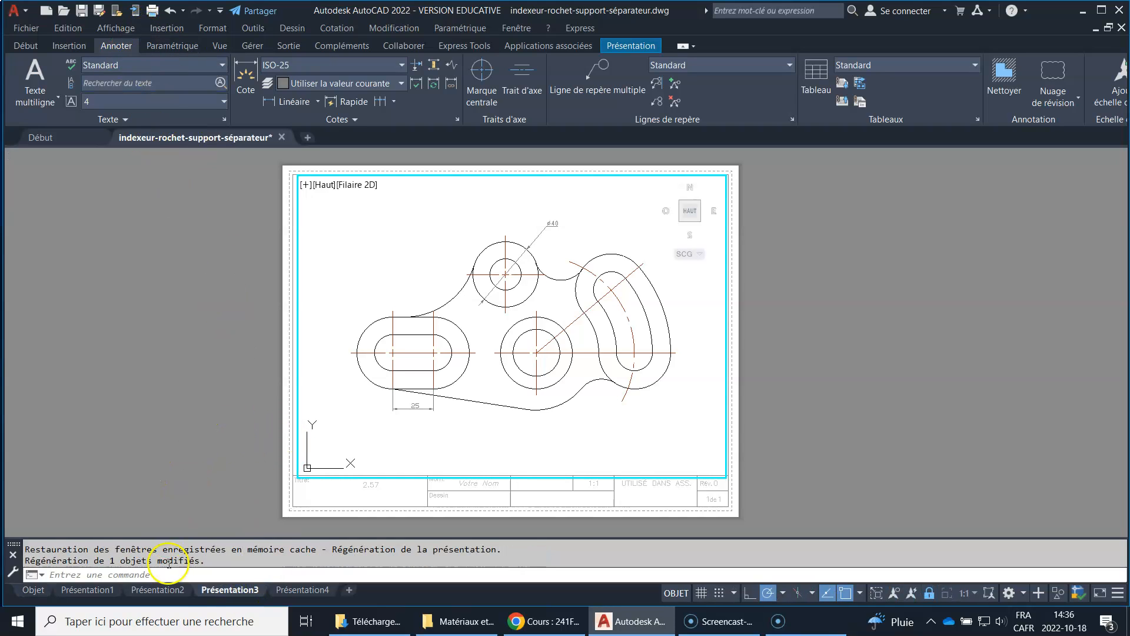
# Open the plot settings for the Présentation3 layout, choosing to continue with a single sheet
pyautogui.rightClick(223, 592)
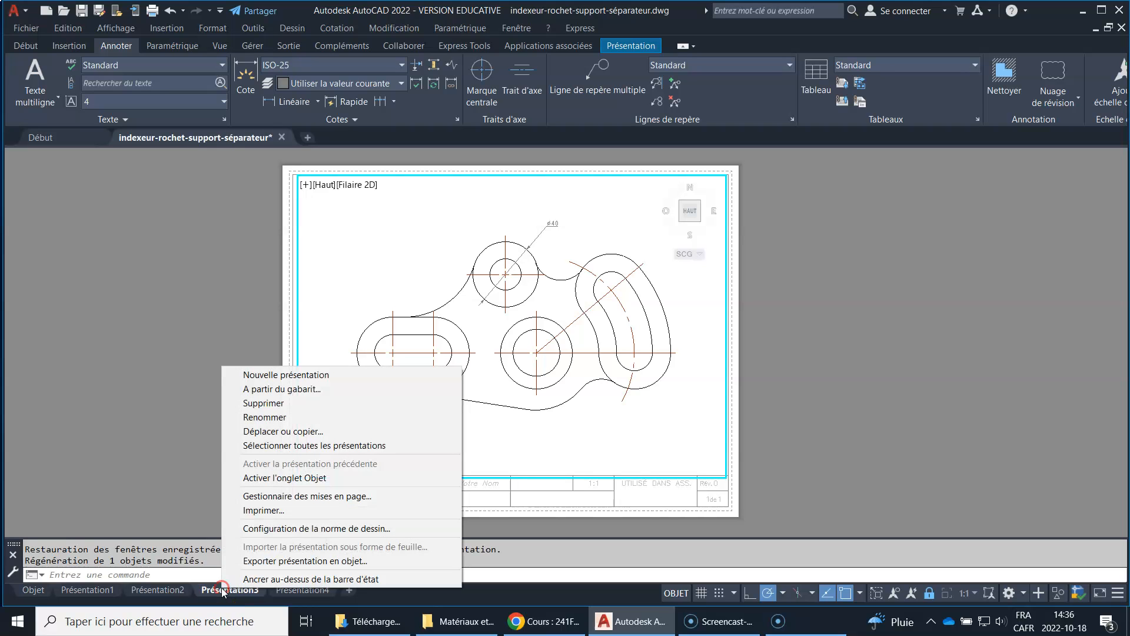
pyautogui.click(259, 510)
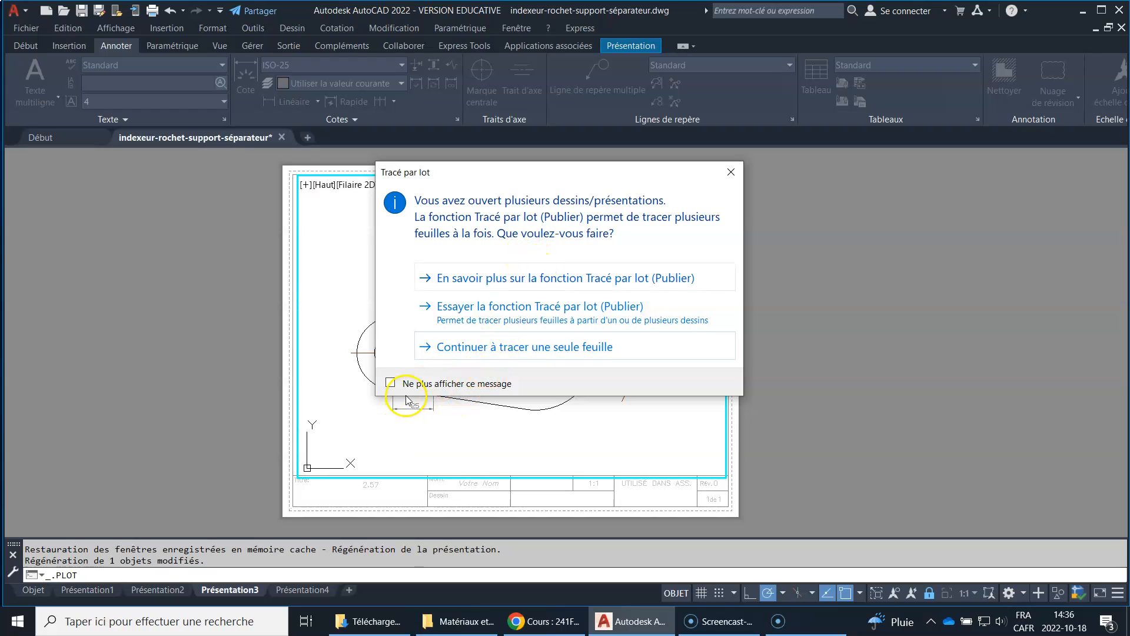
pyautogui.click(531, 311)
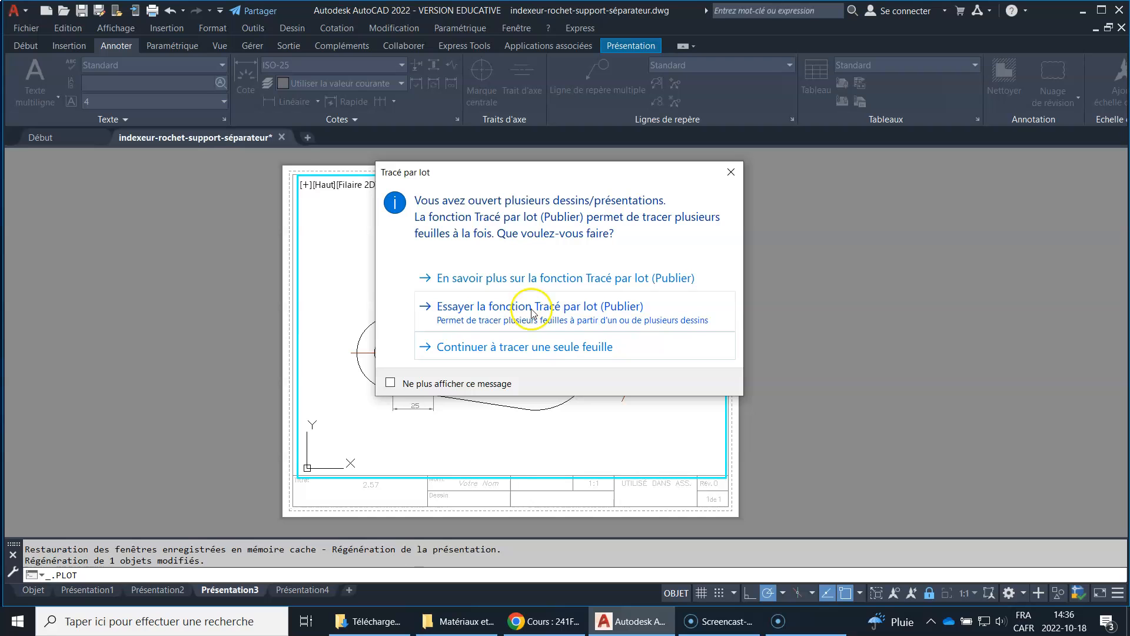
pyautogui.click(546, 353)
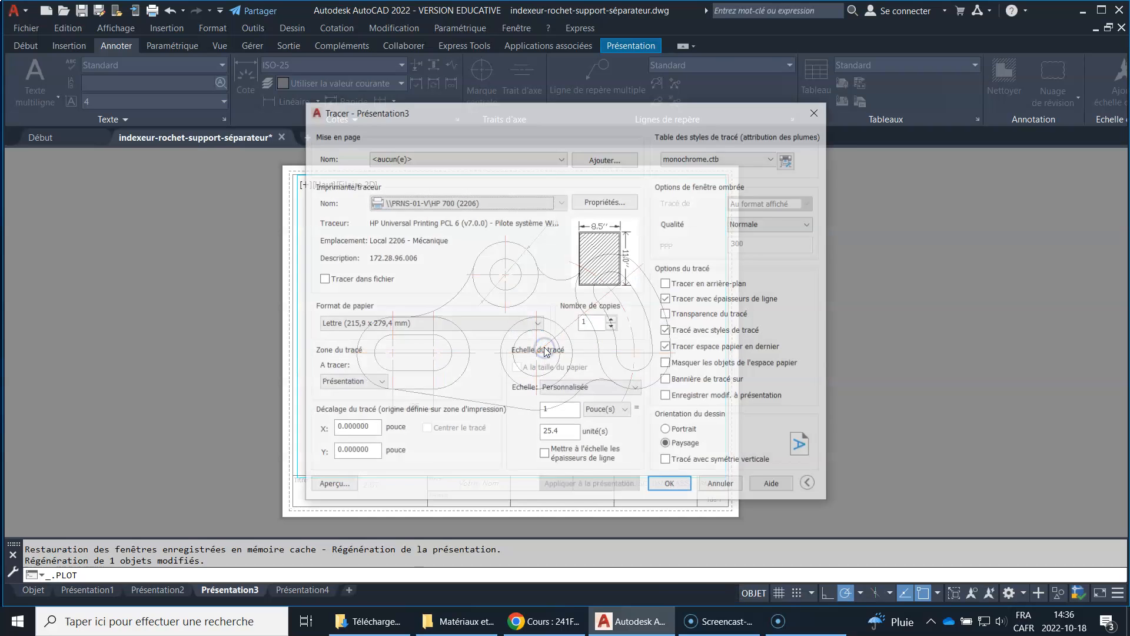
# Preview the Présentation3 plot, close the preview and cancel plotting
pyautogui.click(332, 486)
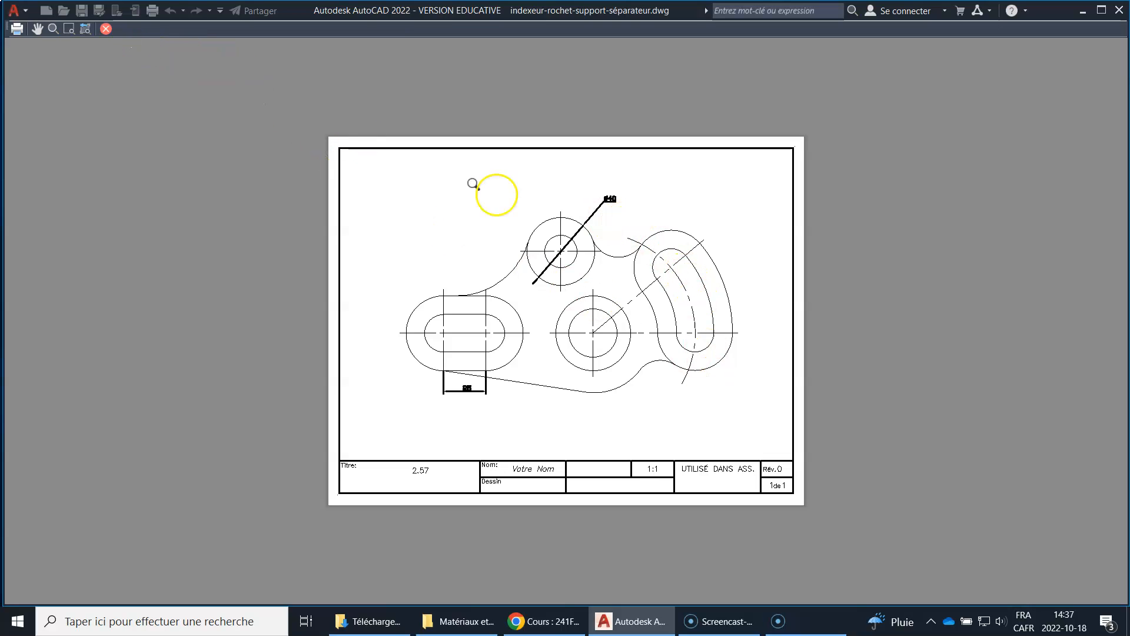
pyautogui.click(106, 29)
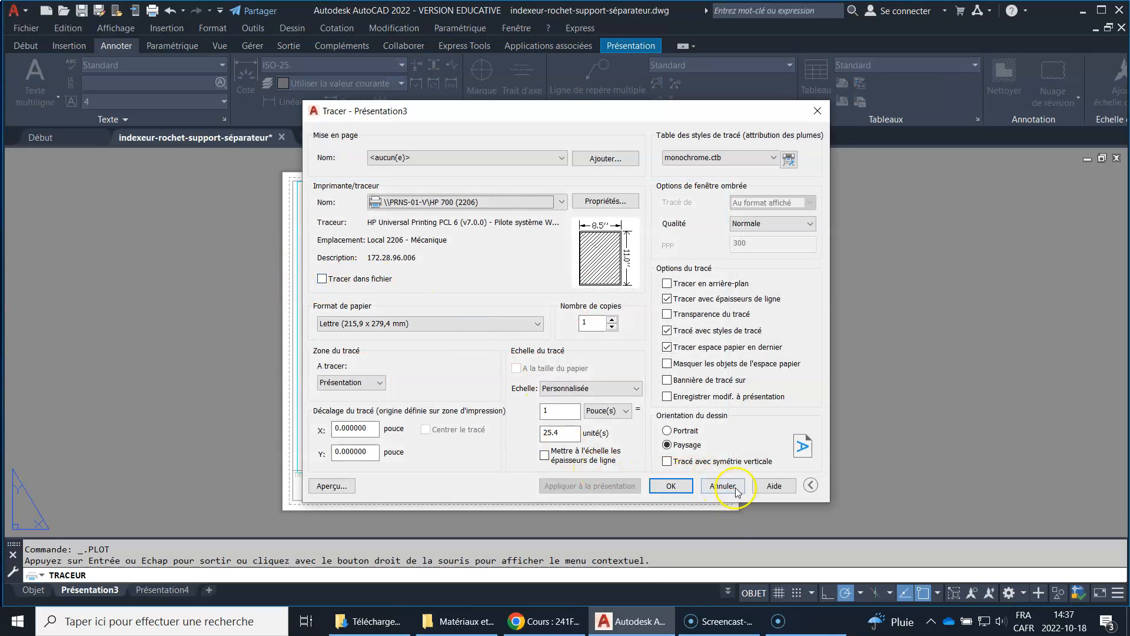
pyautogui.click(723, 485)
# Move the upper circle's diameter dimension and the elongated slot's 25 mm dimension to the layer cote
pyautogui.scroll(3, 568, 252)
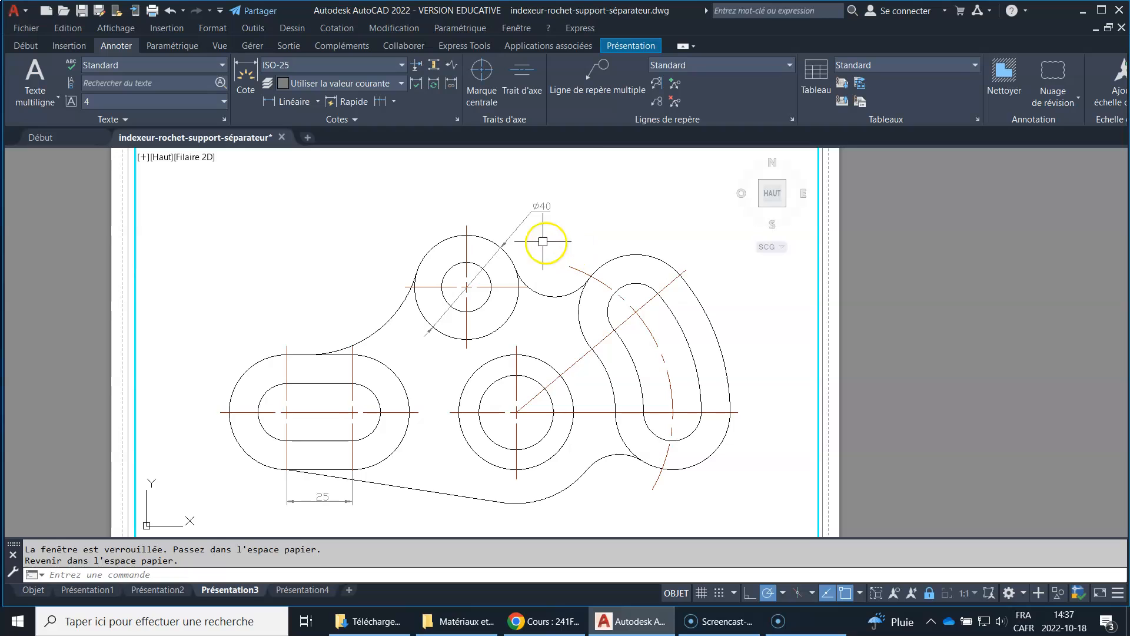
pyautogui.scroll(-3, 543, 242)
pyautogui.click(526, 248)
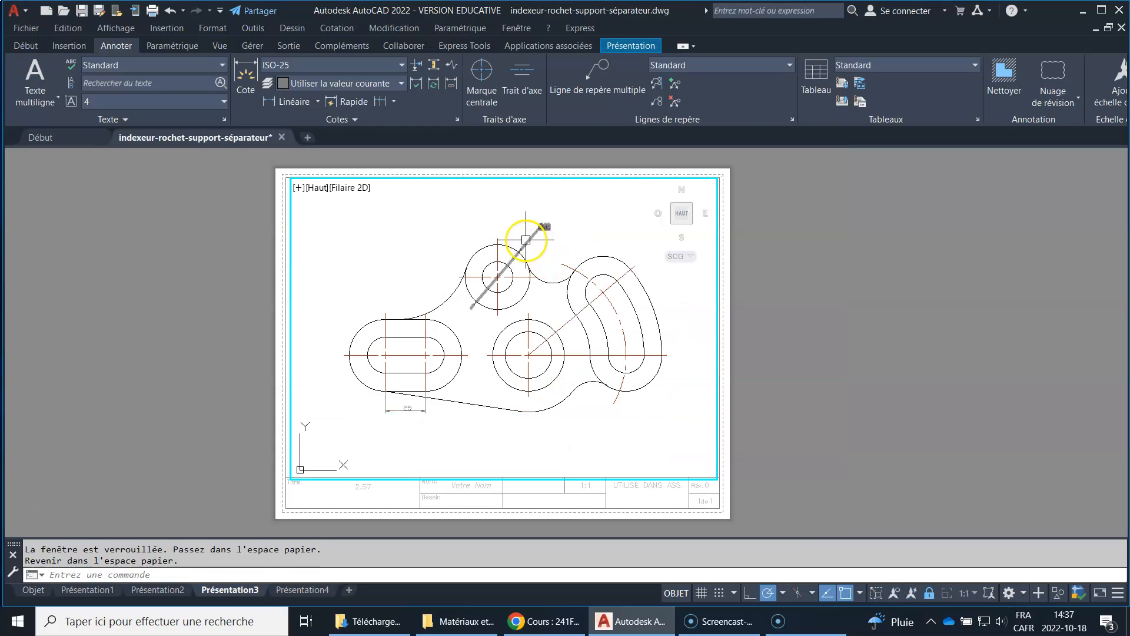
pyautogui.click(411, 409)
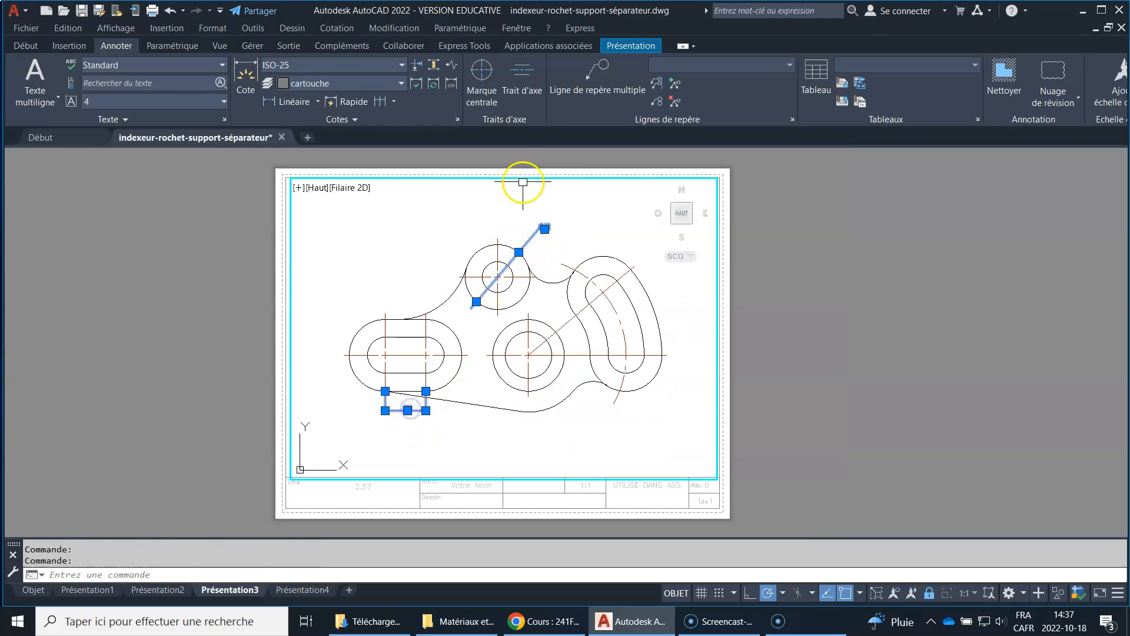
pyautogui.click(26, 46)
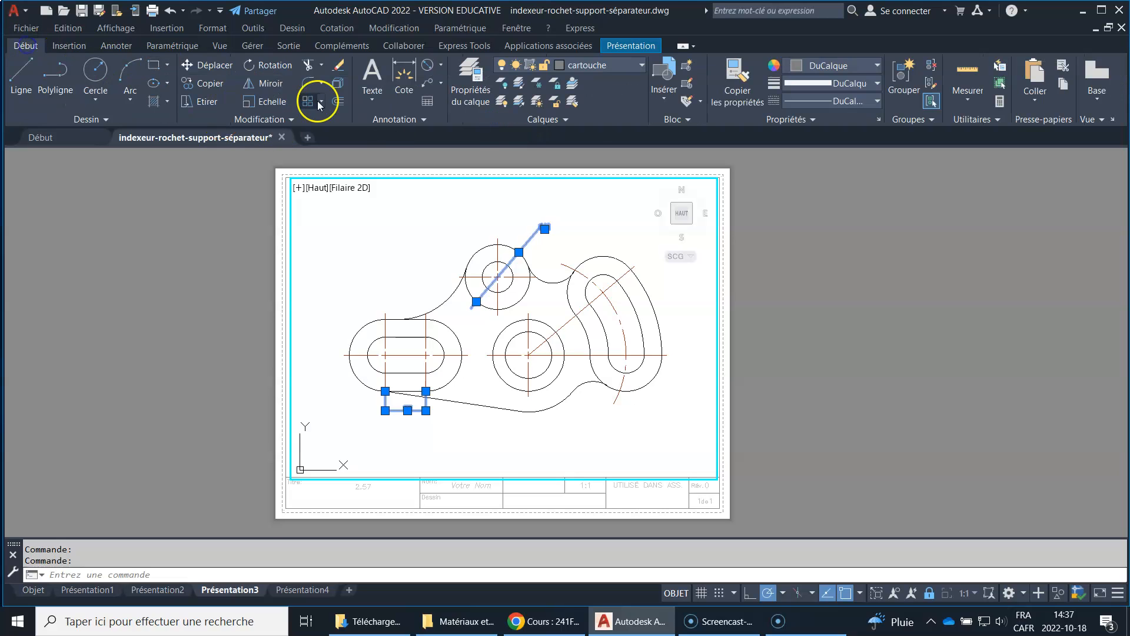
pyautogui.click(642, 64)
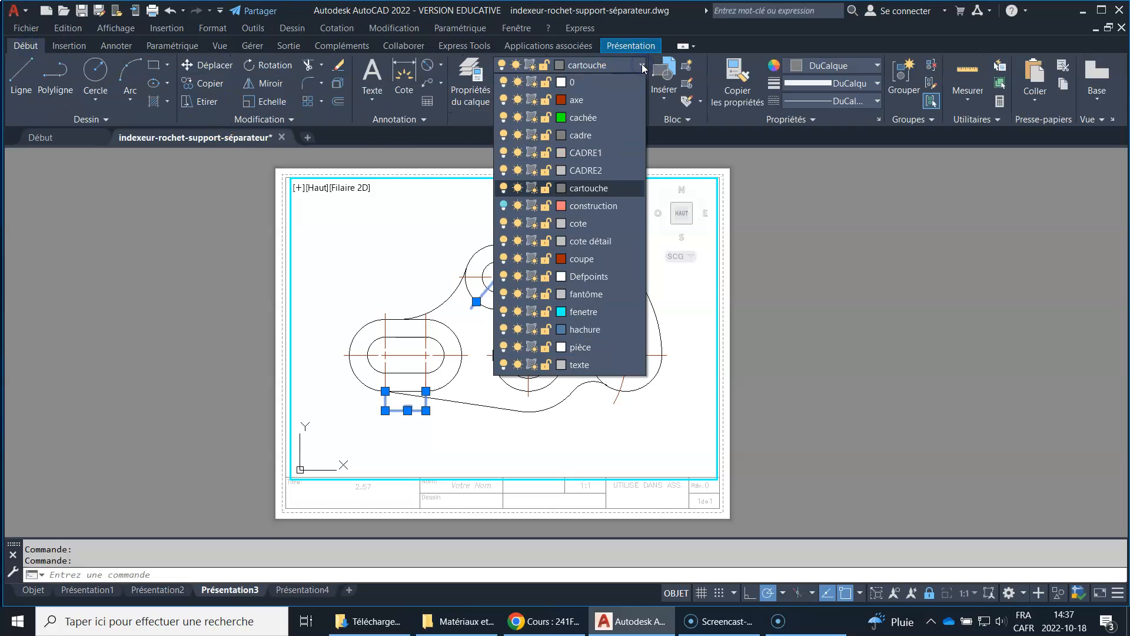
pyautogui.click(594, 206)
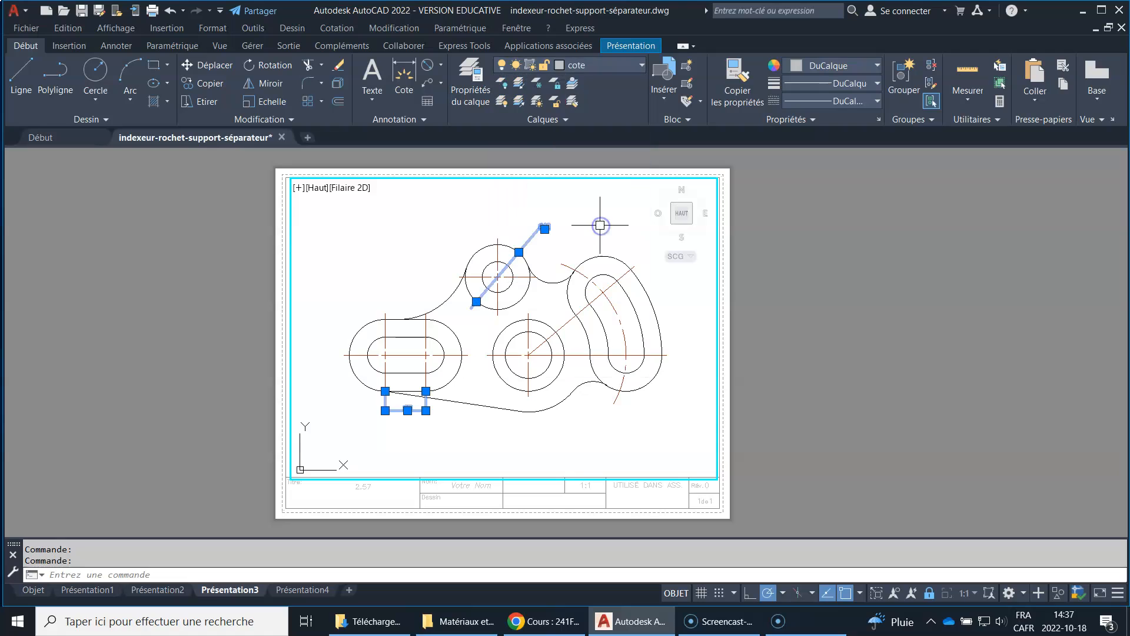
pyautogui.press('Escape')
pyautogui.press('Escape')
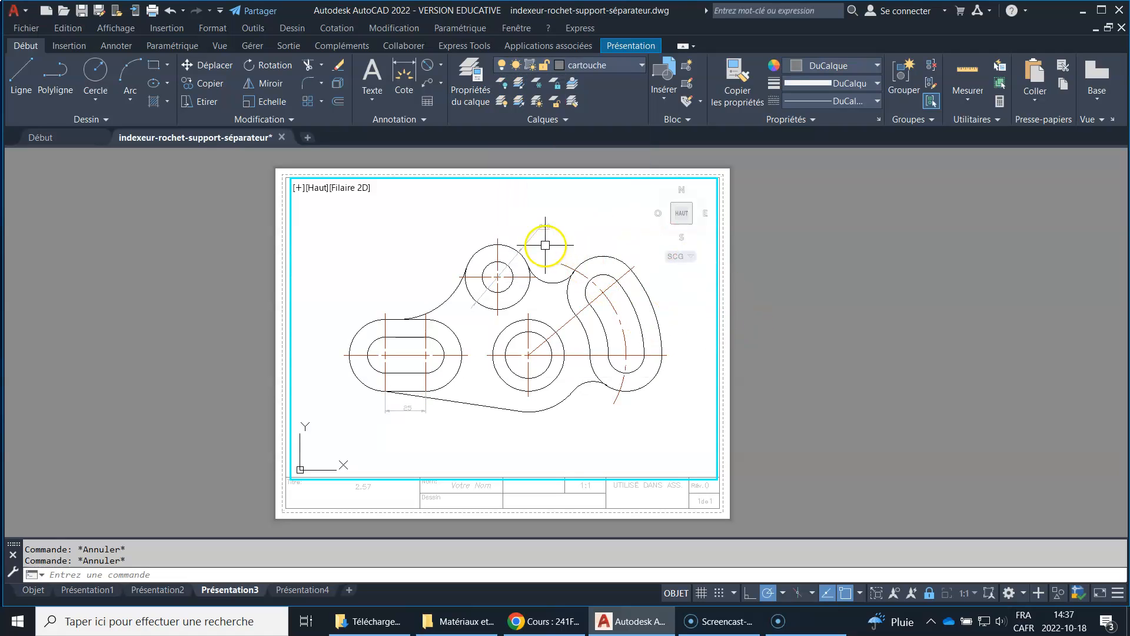
# Add a radius dimension to the large outer arc around the curved slot, placing its text just outside the contour
pyautogui.scroll(2, 541, 308)
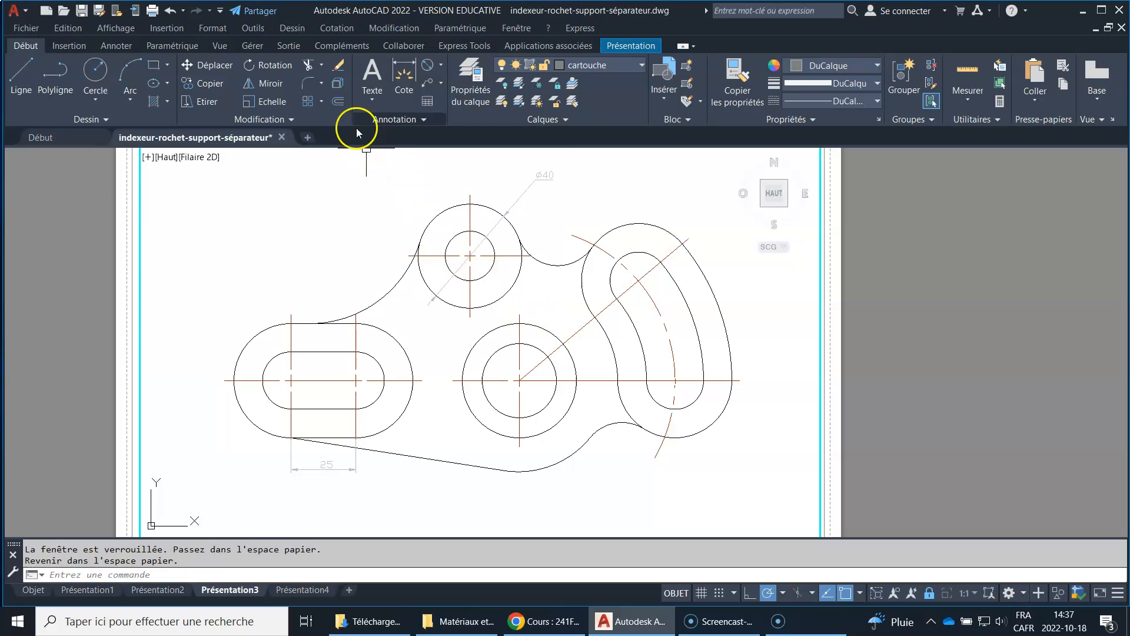
pyautogui.click(112, 46)
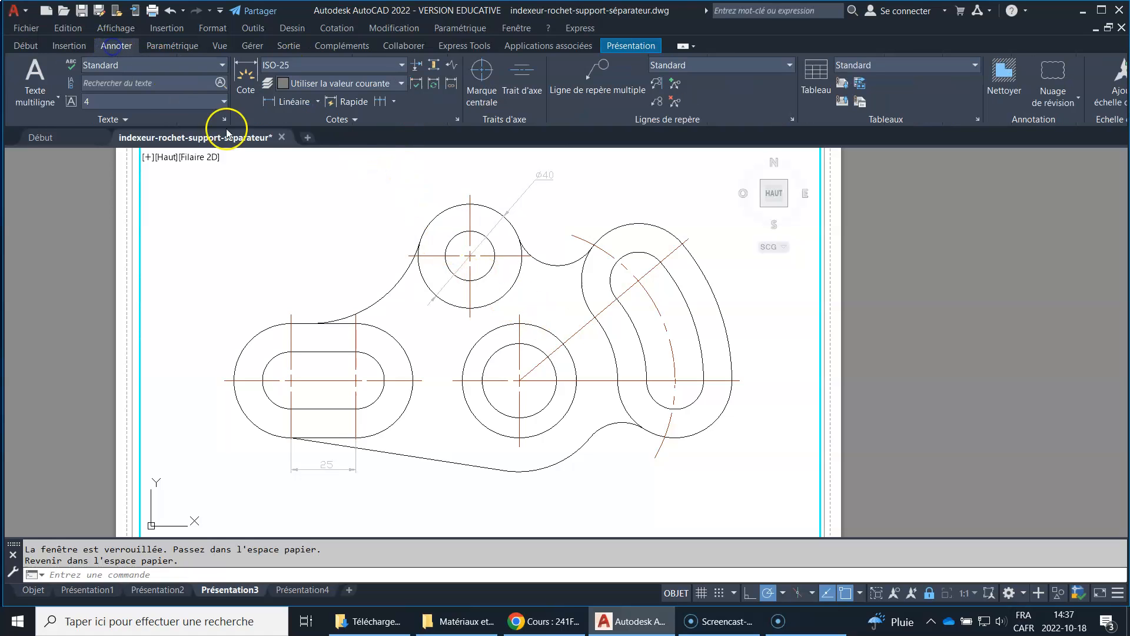
pyautogui.click(318, 102)
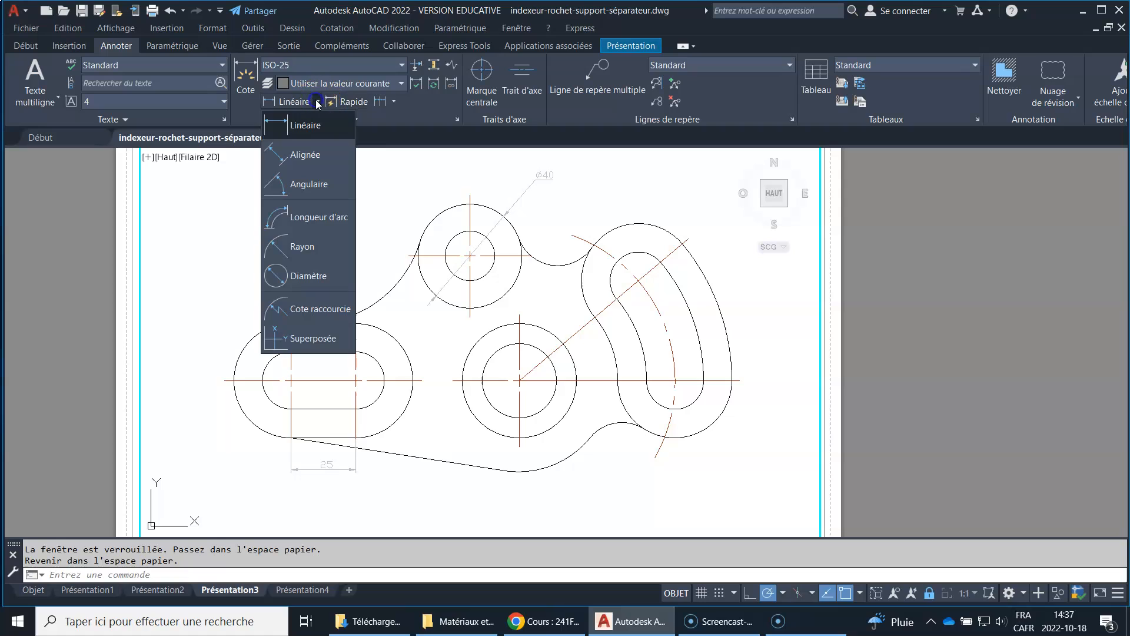
pyautogui.click(312, 247)
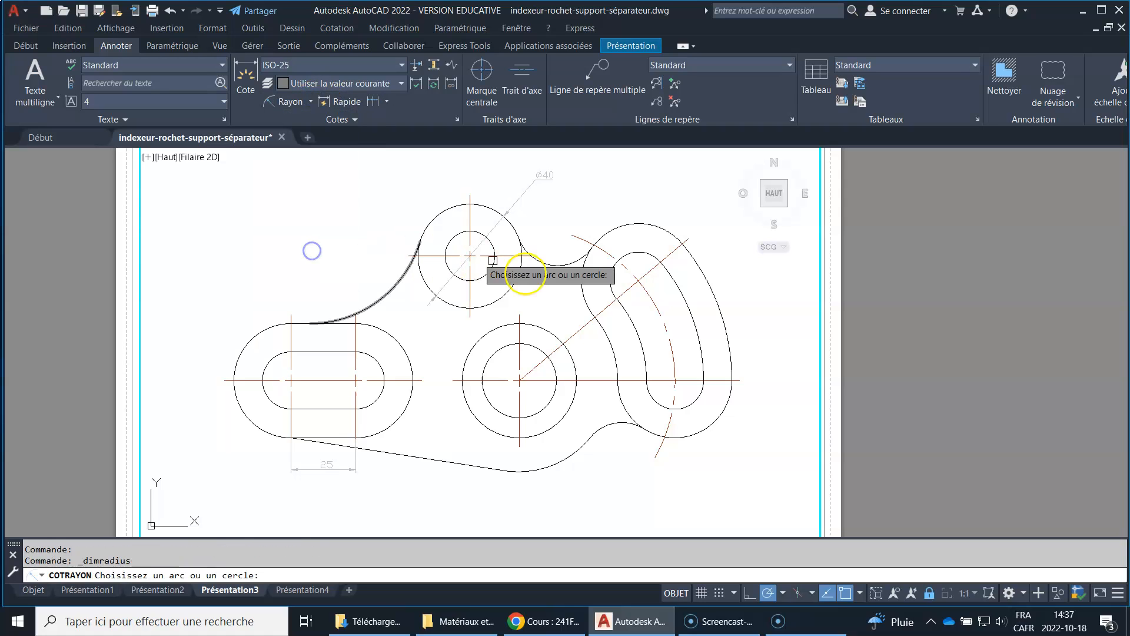
pyautogui.click(709, 283)
pyautogui.click(725, 253)
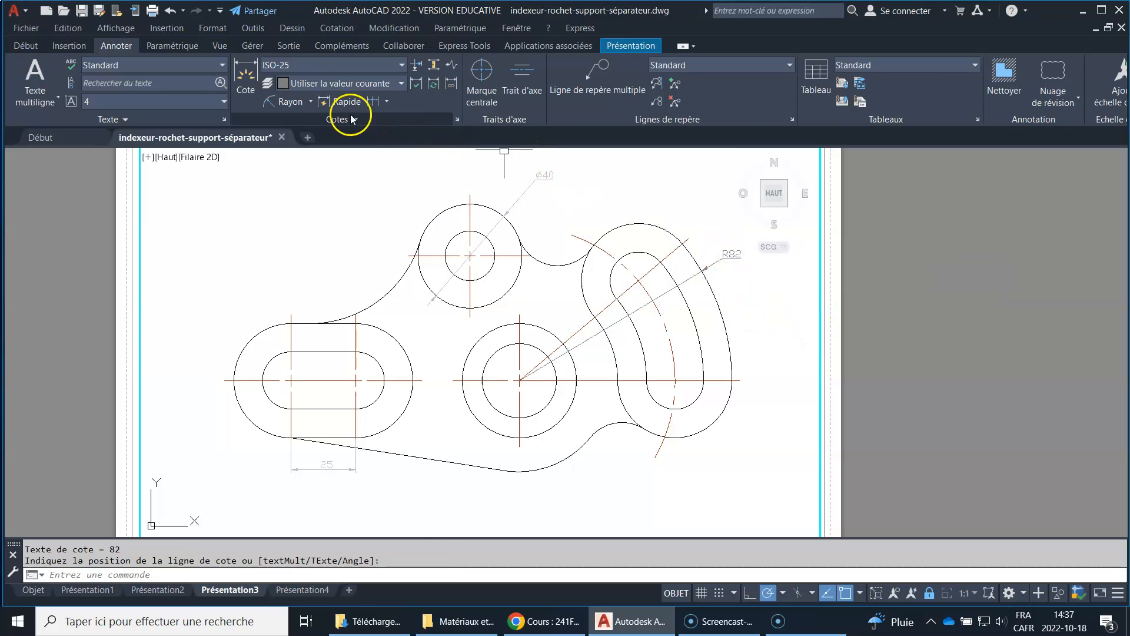
# Add an angular dimension between the curved slot's inclined and horizontal centrelines, placing its arc outside the part
pyautogui.click(311, 102)
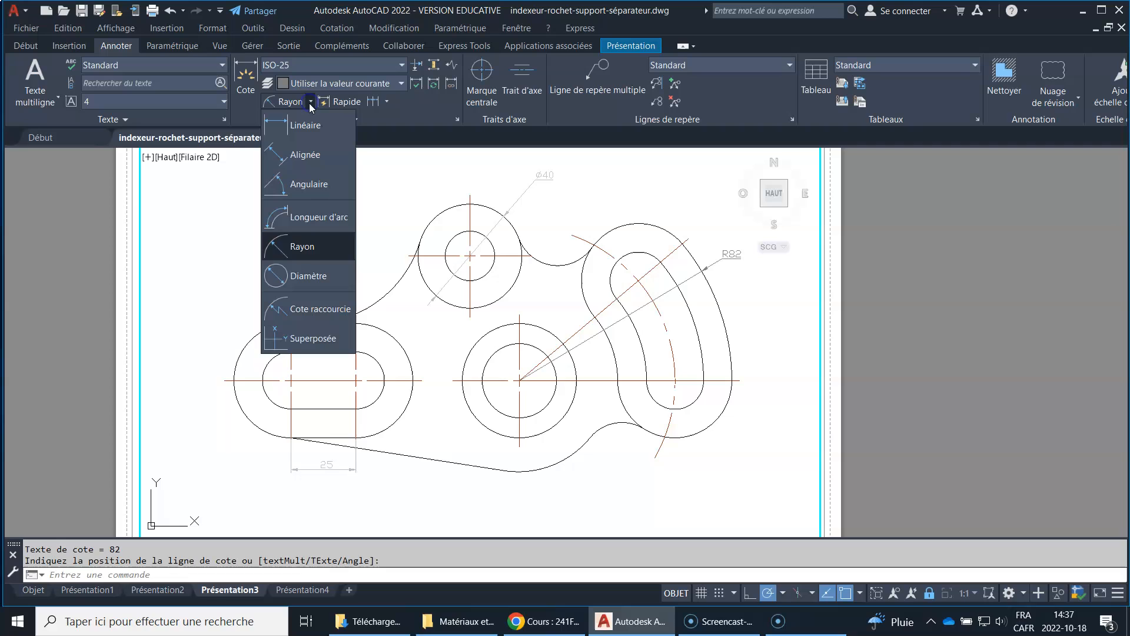
pyautogui.click(308, 180)
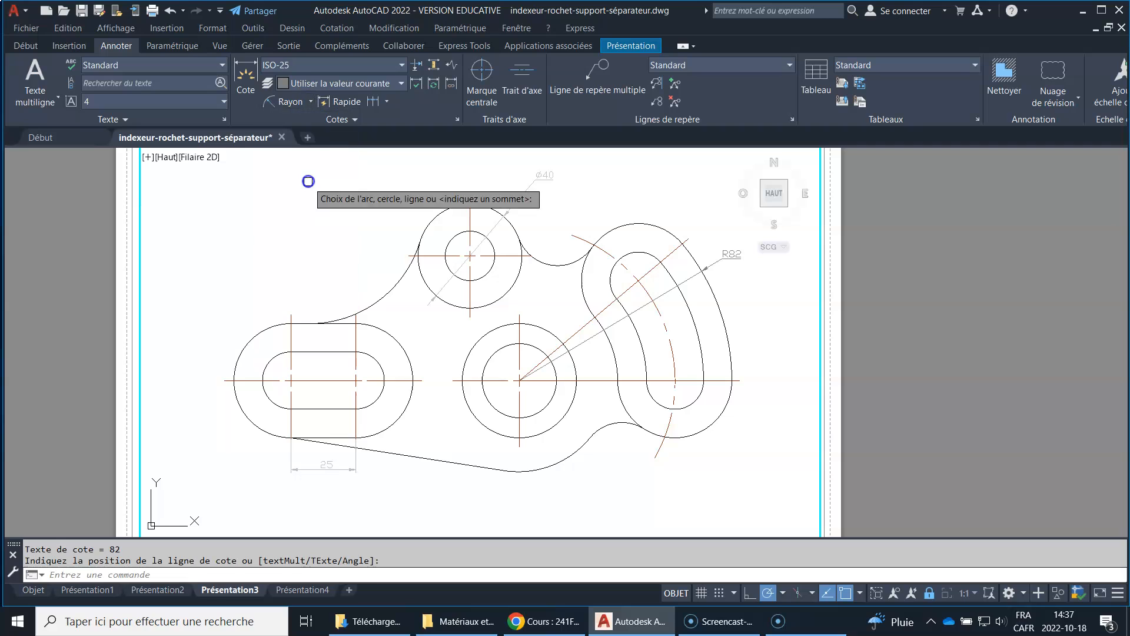
pyautogui.click(586, 324)
pyautogui.click(601, 380)
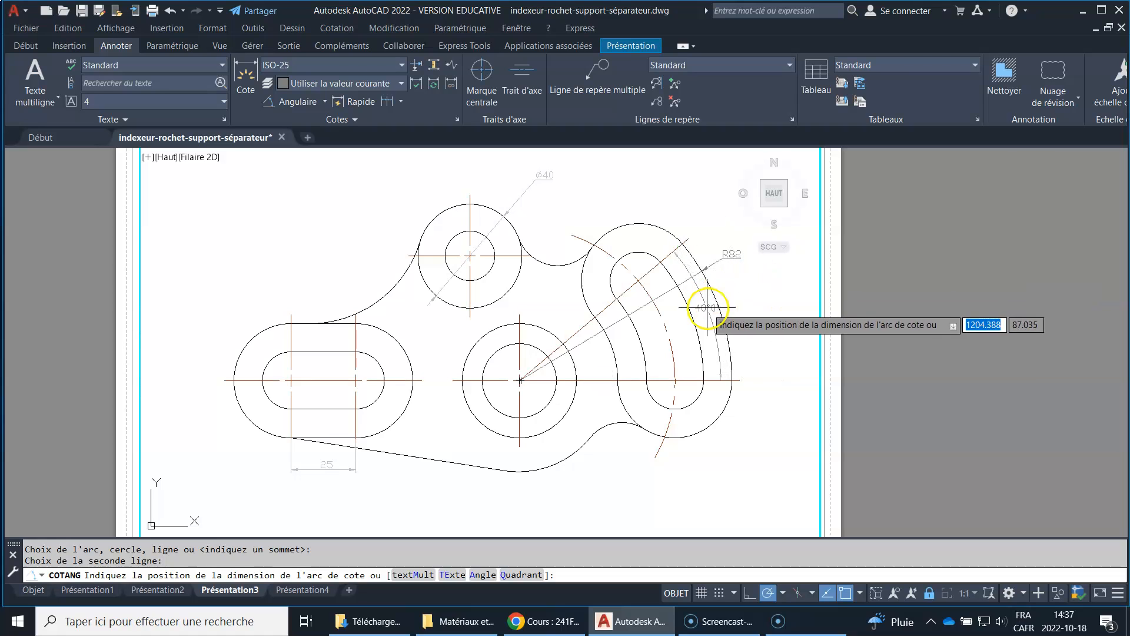
pyautogui.click(787, 276)
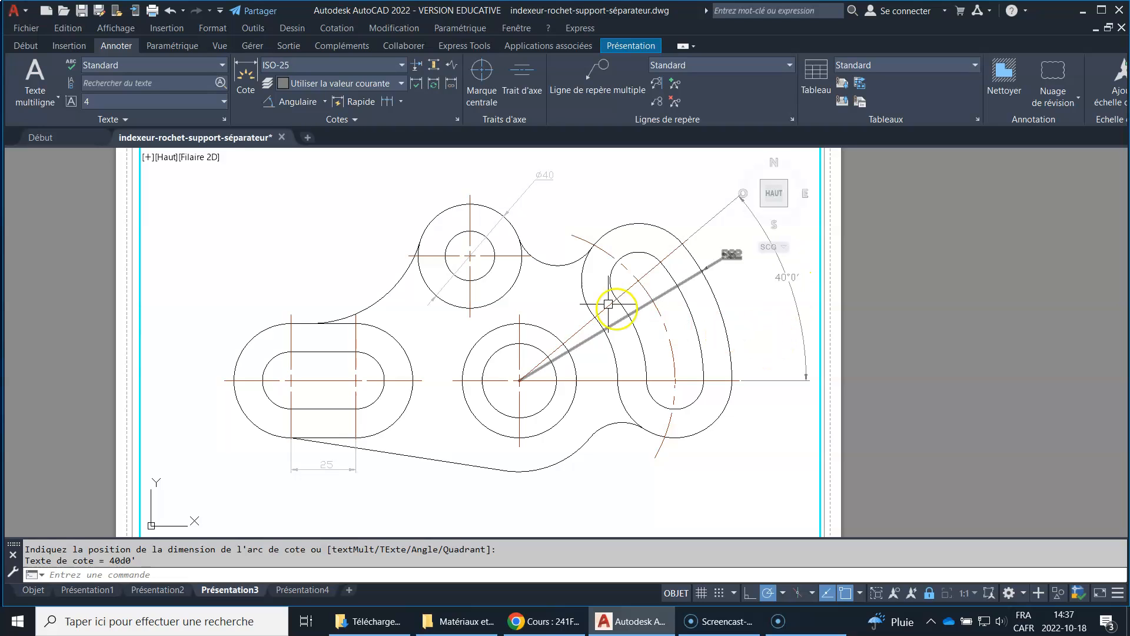
# Add a horizontal linear dimension between the centrelines of the upper and central circles, placed above the upper circle
pyautogui.click(326, 103)
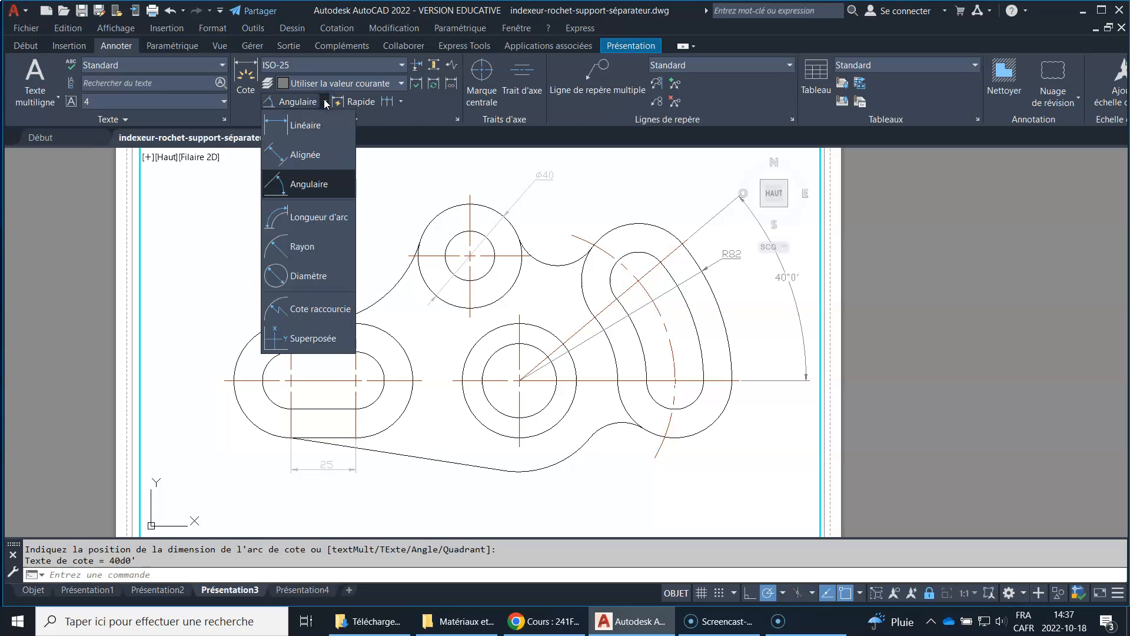
pyautogui.click(322, 126)
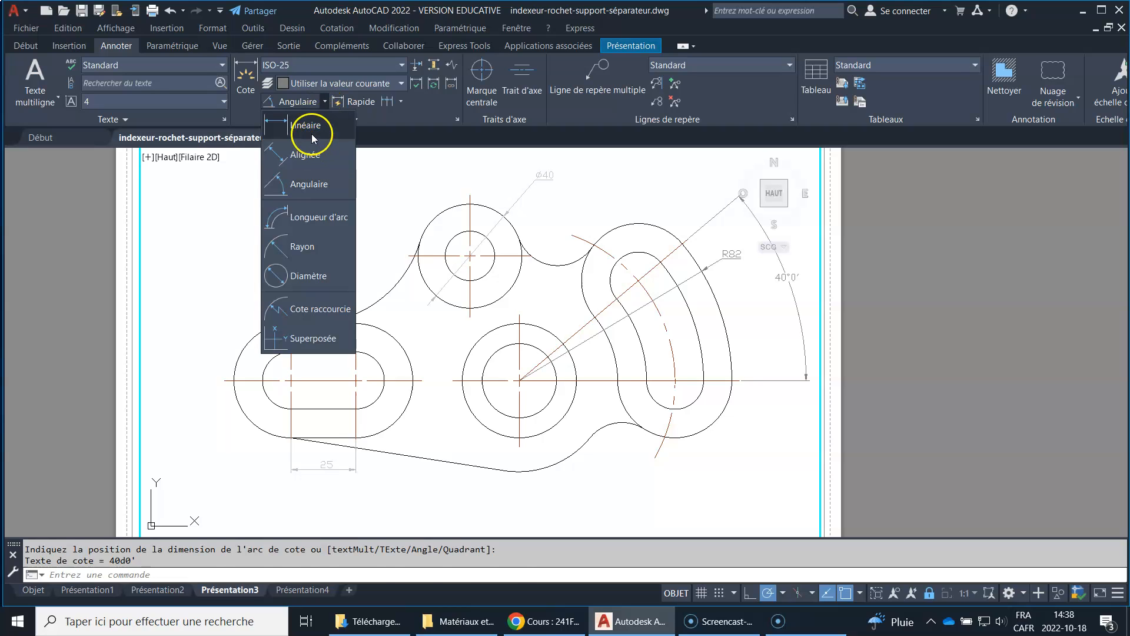
pyautogui.click(313, 133)
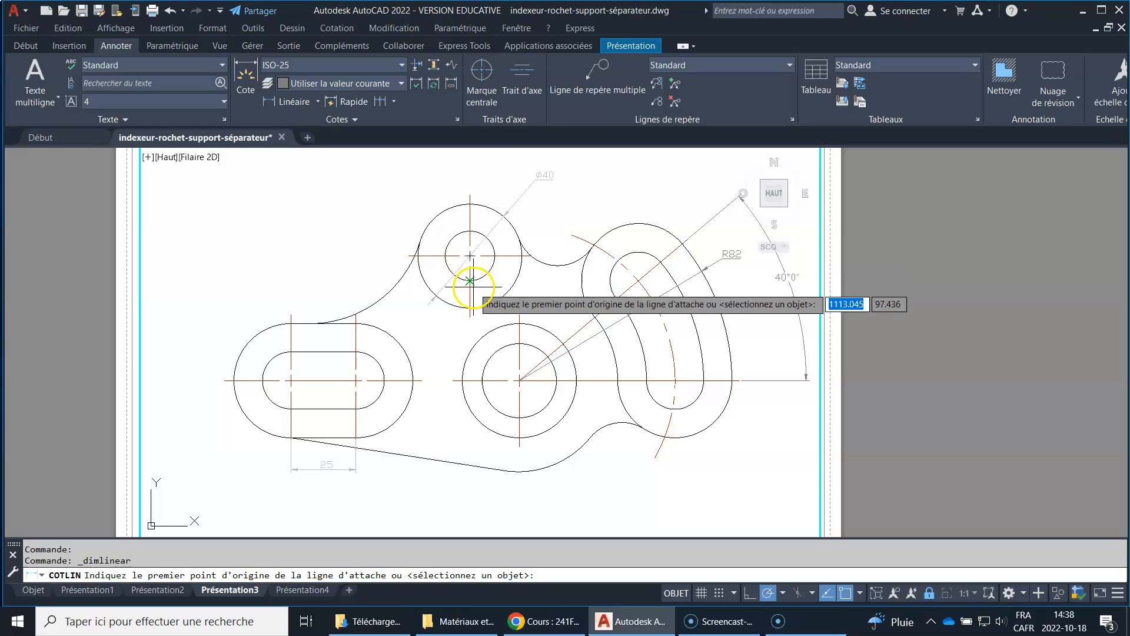
pyautogui.click(469, 204)
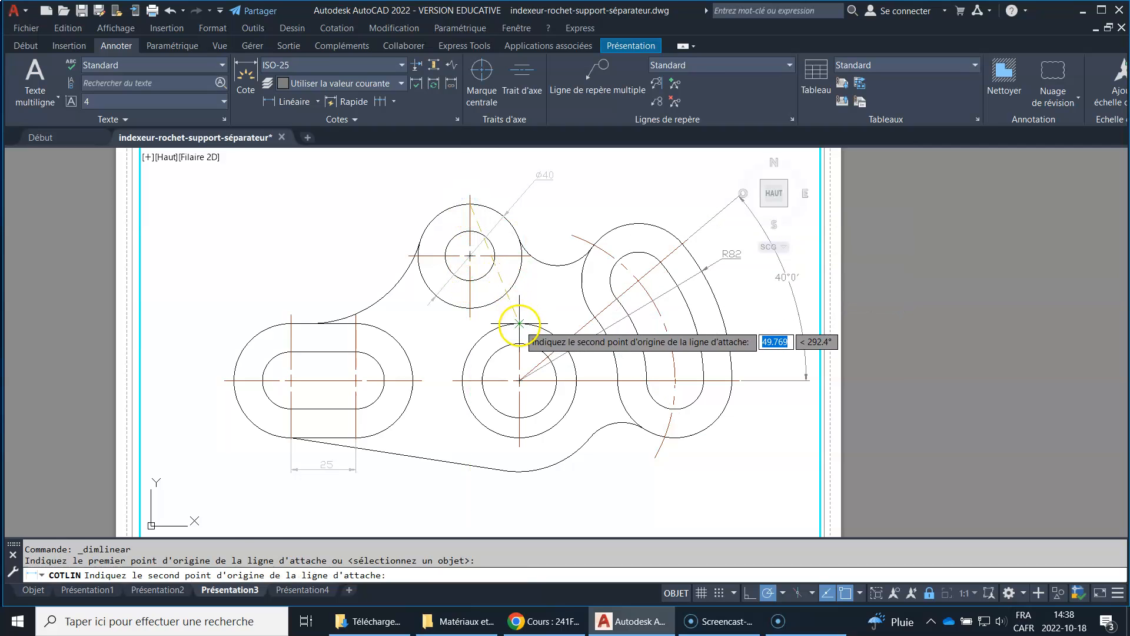
pyautogui.click(519, 323)
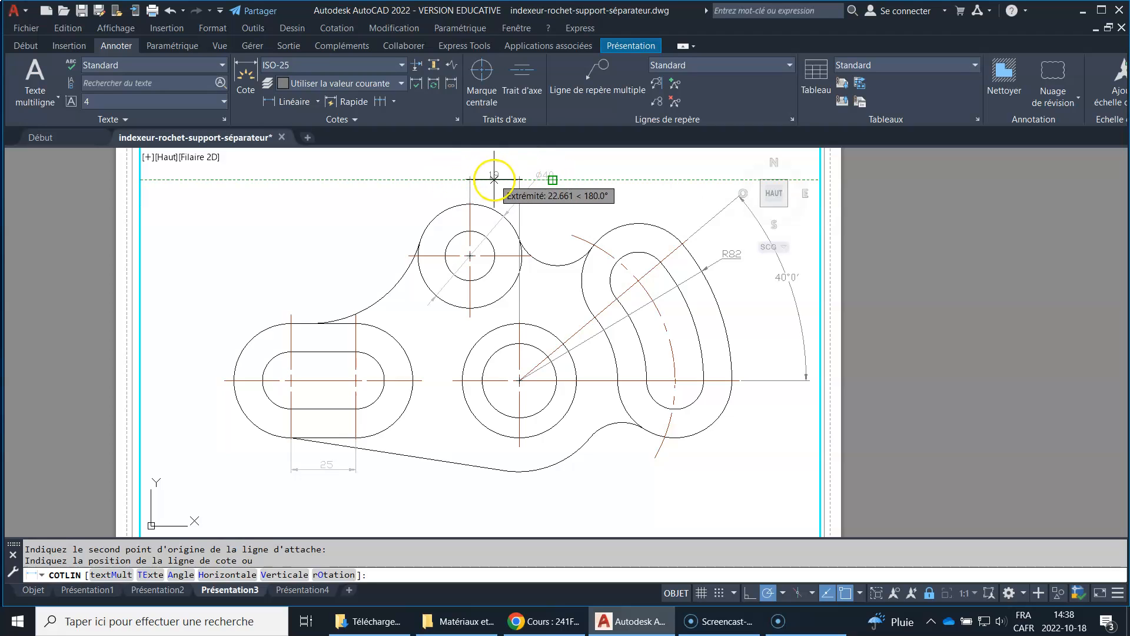
pyautogui.click(494, 179)
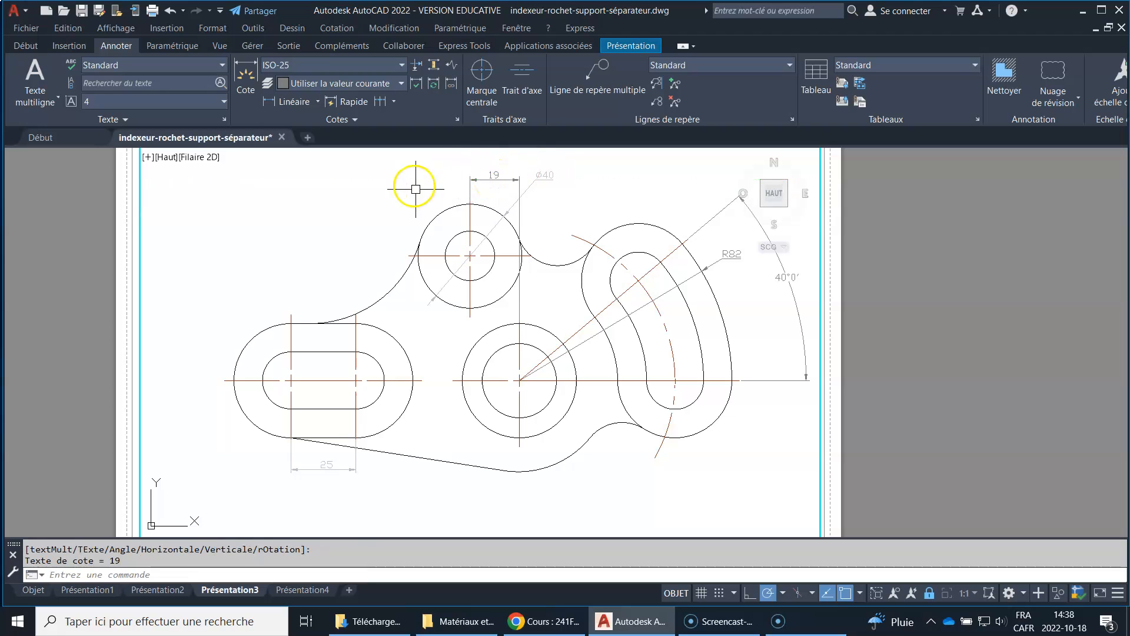
# Review the horizontal text alignment and manual text placement settings of the ISO-25 dimension style, then accept the style
pyautogui.click(458, 120)
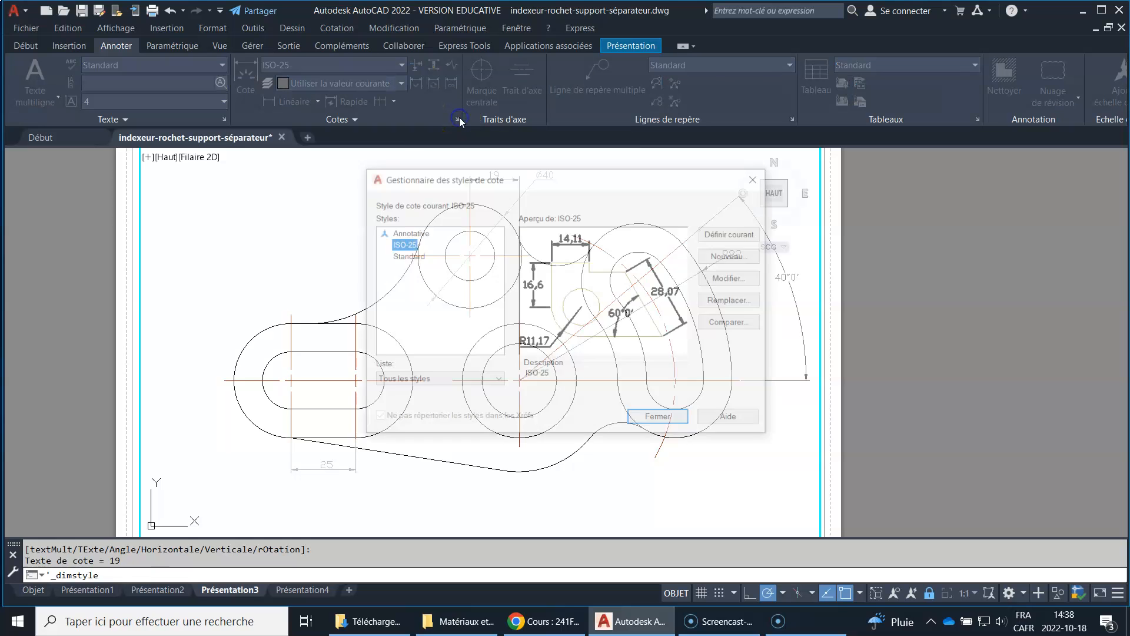
pyautogui.click(722, 281)
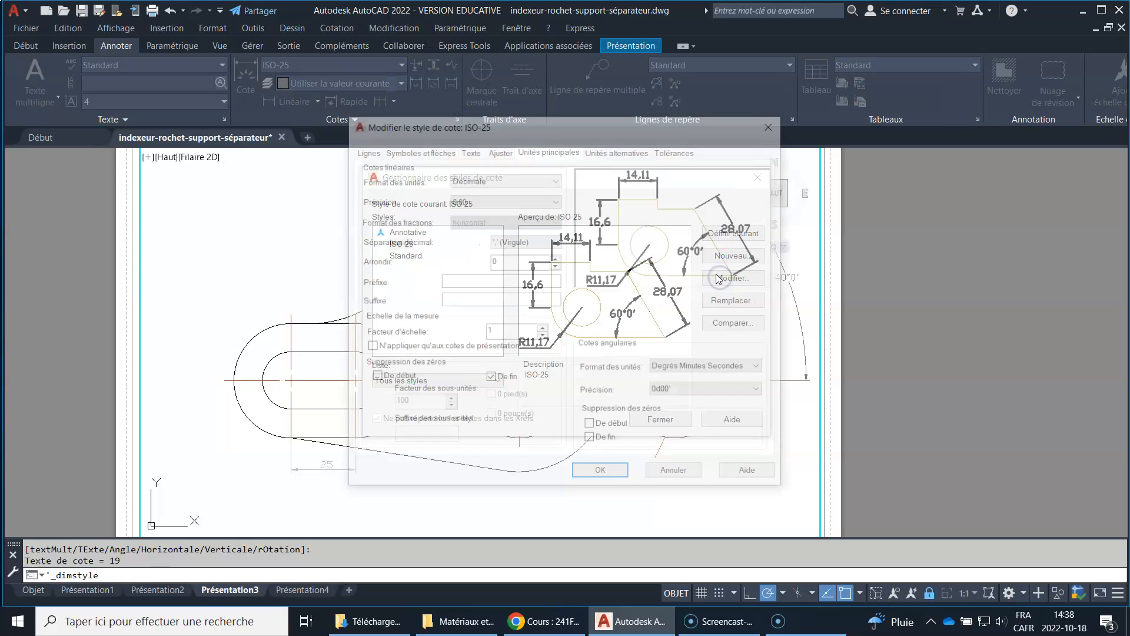
pyautogui.click(476, 154)
pyautogui.click(606, 350)
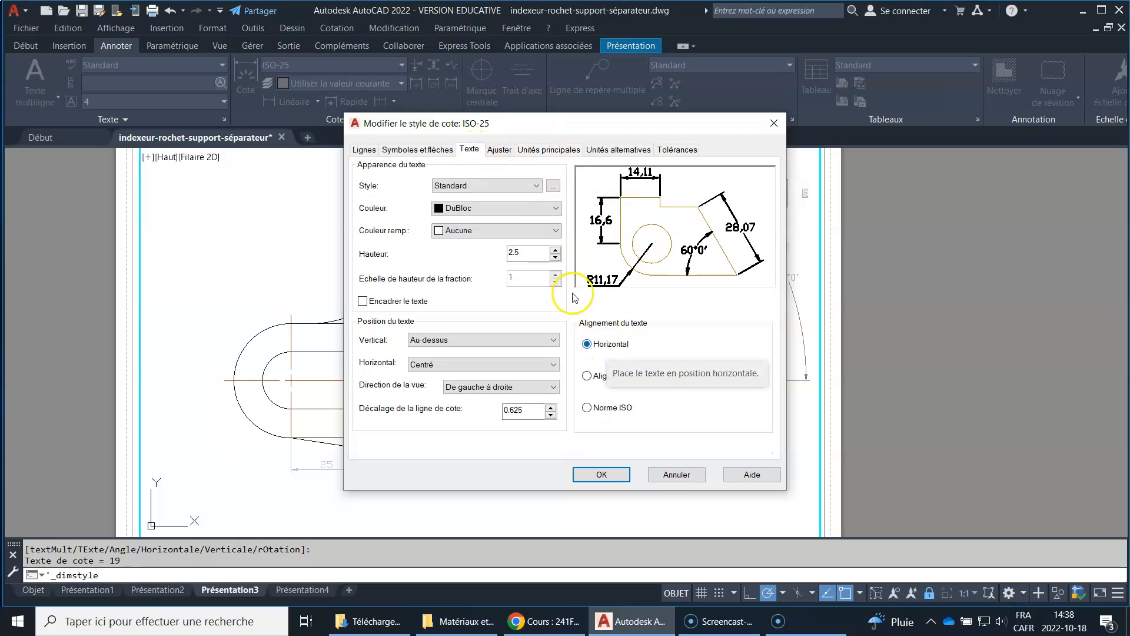
pyautogui.click(502, 152)
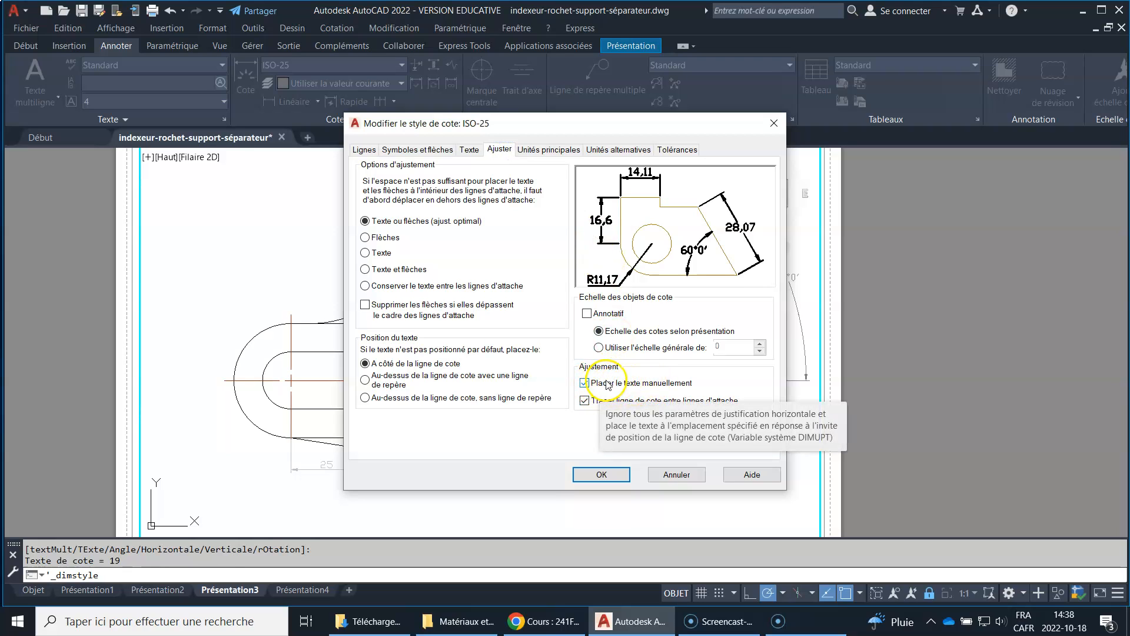
pyautogui.click(610, 476)
pyautogui.click(658, 420)
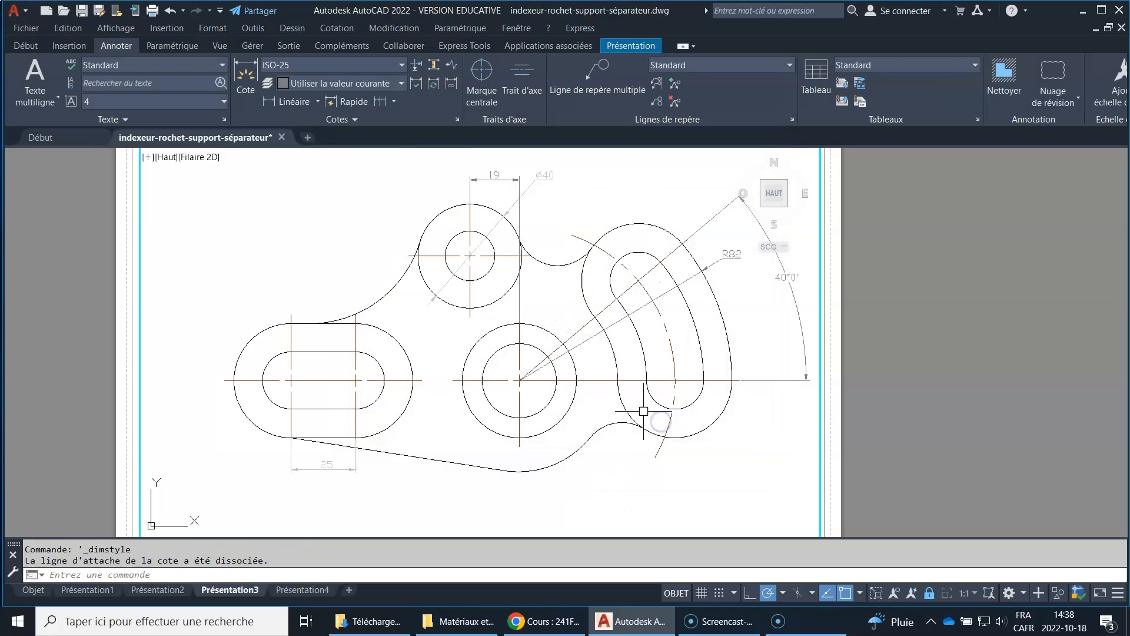
pyautogui.scroll(-5, 644, 411)
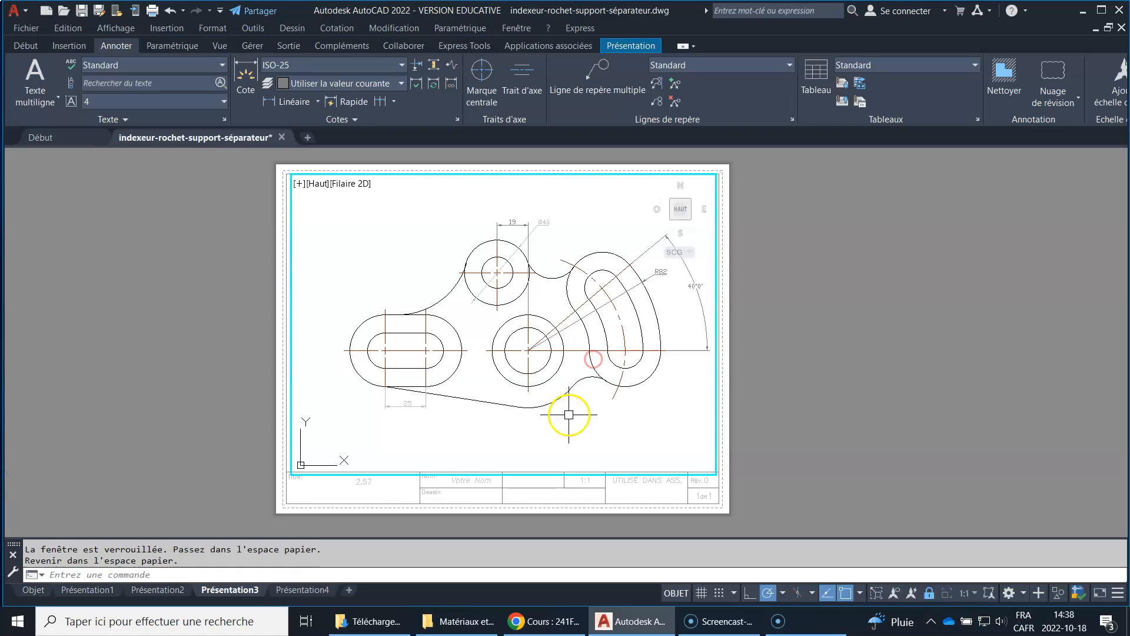